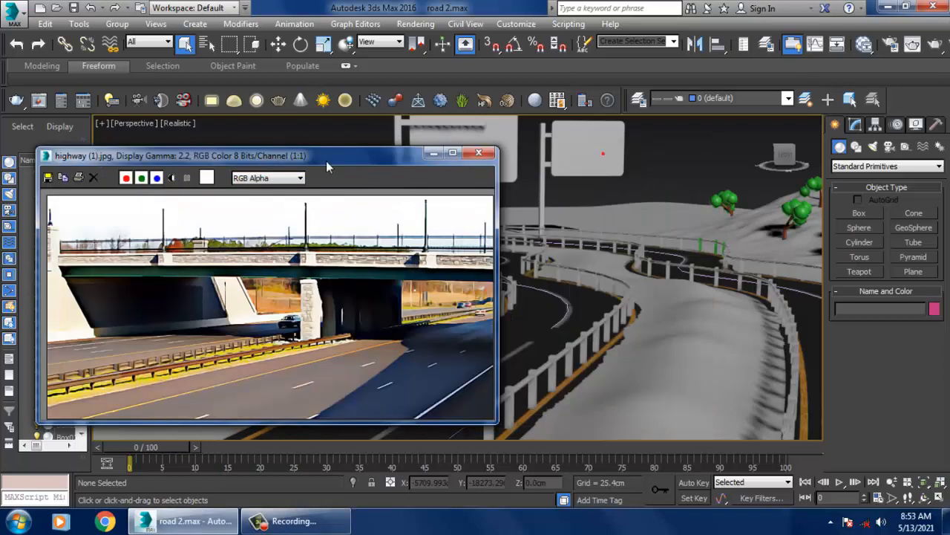
Try to switch the perspective viewport to a camera view.
left_click(650, 289)
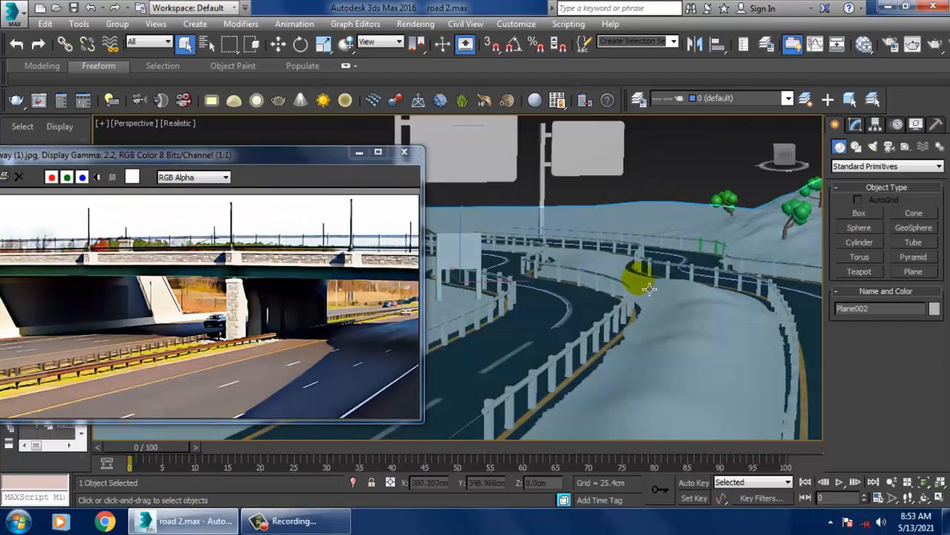
key("c")
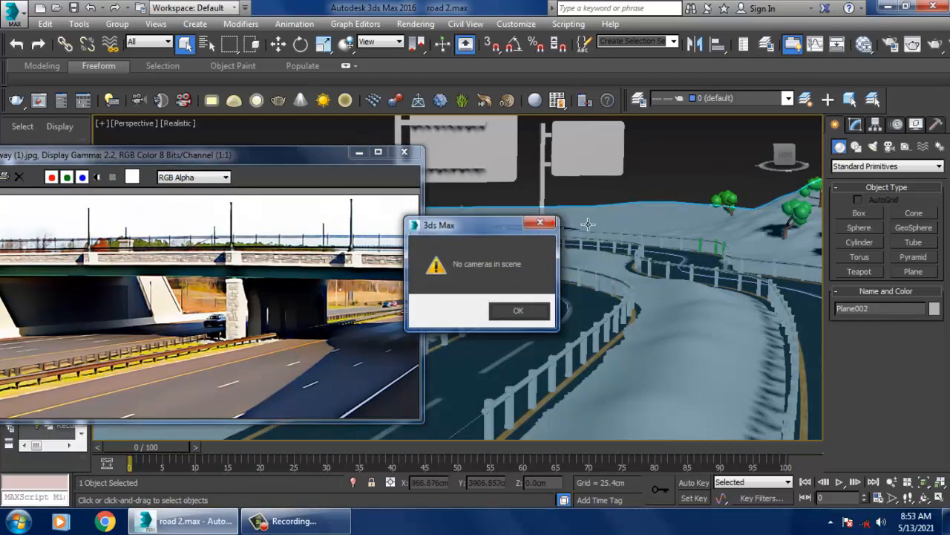
key("Return")
left_click(633, 180)
Examine the two roads, their guard fences and the straight road ends from above.
scroll(636, 253, "down", 4)
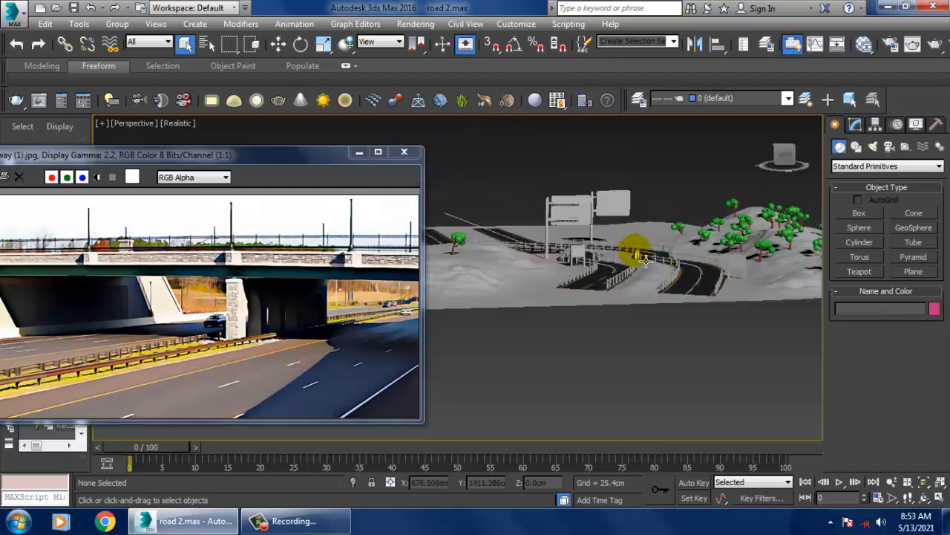
middle_click_drag(636, 253, 633, 286, "alt")
middle_click_drag(614, 197, 668, 283)
scroll(668, 282, "up", 4)
middle_click_drag(545, 260, 712, 290)
scroll(647, 272, "down", 4)
scroll(668, 260, "up", 4)
middle_click_drag(569, 282, 719, 354)
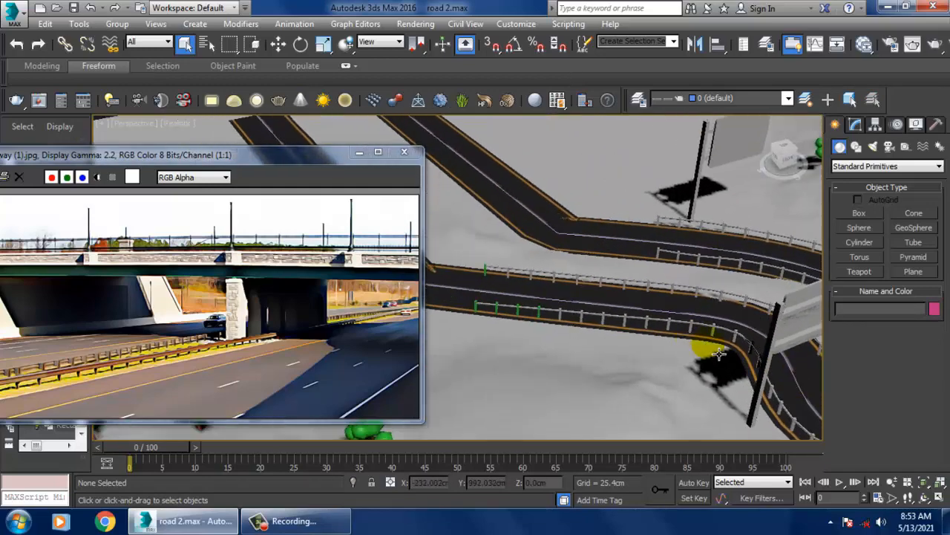
scroll(719, 353, "down", 4)
scroll(732, 322, "up", 4)
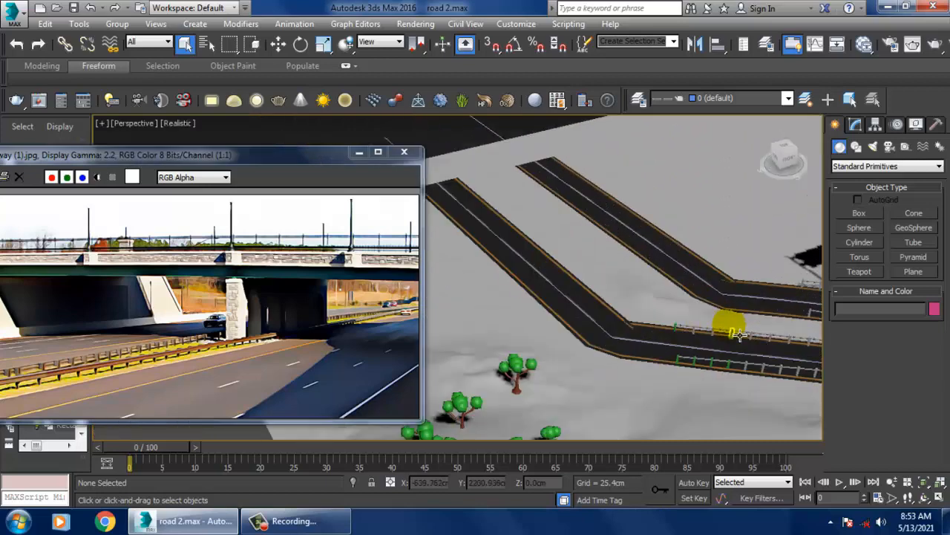
Display edged faces and convert the terrain plane with its TurboSmooth to an Editable Poly.
left_click(532, 202)
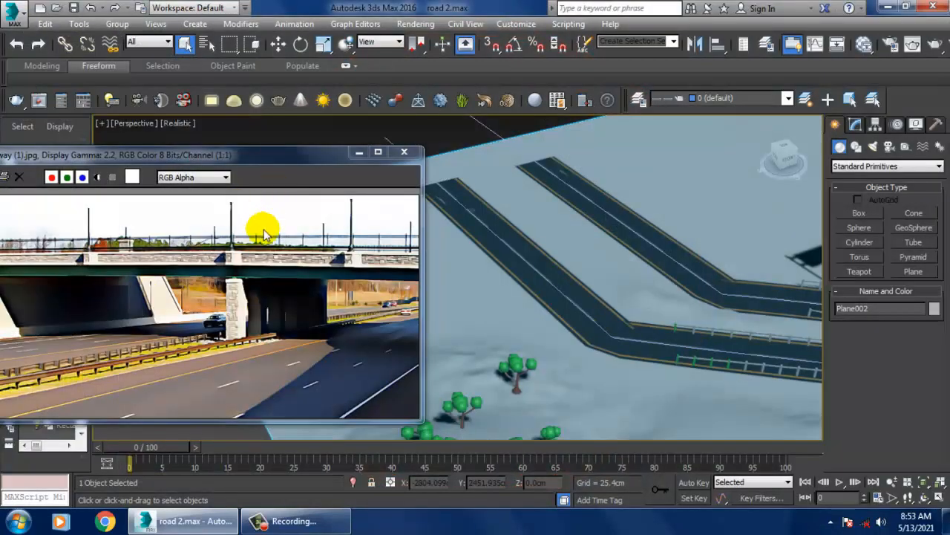
middle_click_drag(435, 268, 701, 250, "alt")
middle_click_drag(507, 318, 609, 288, "alt")
key("w")
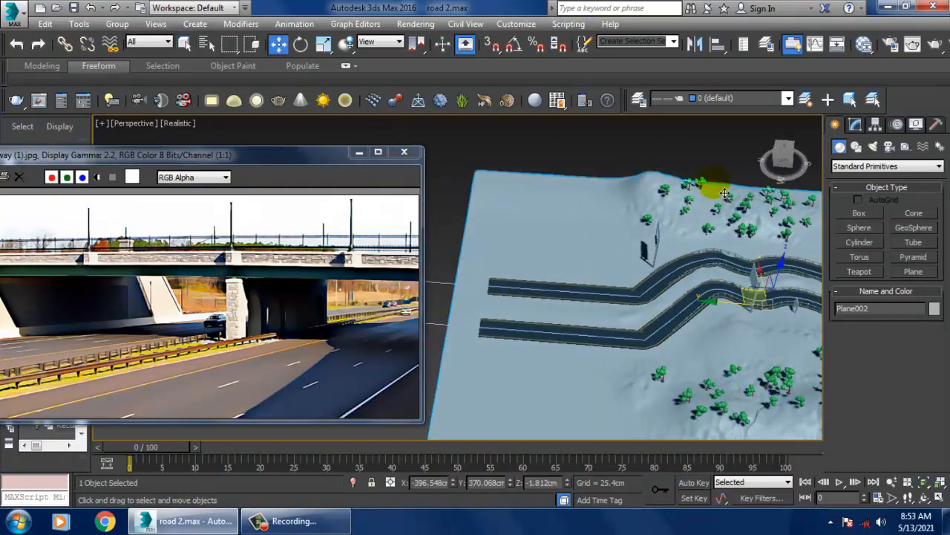
key("F4")
left_click(855, 124)
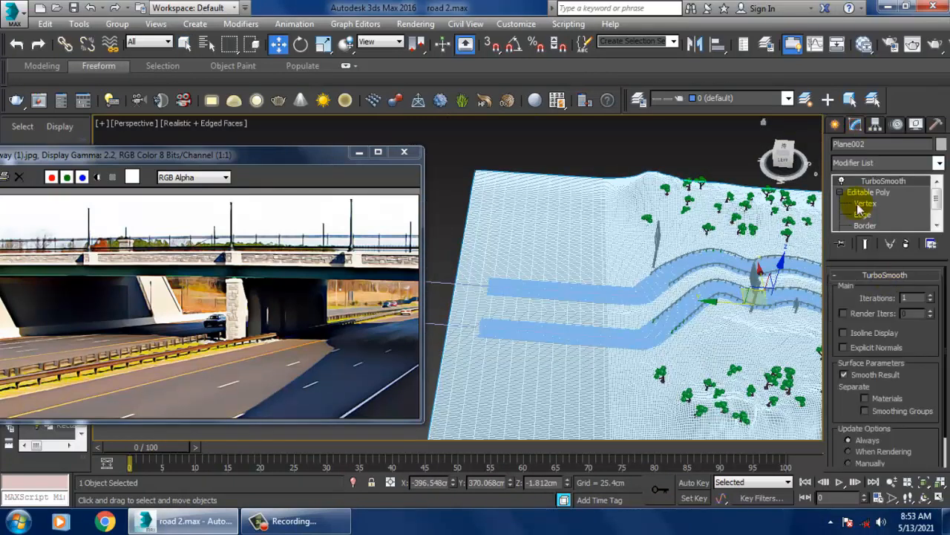
right_click(526, 233)
mouse_move(591, 375)
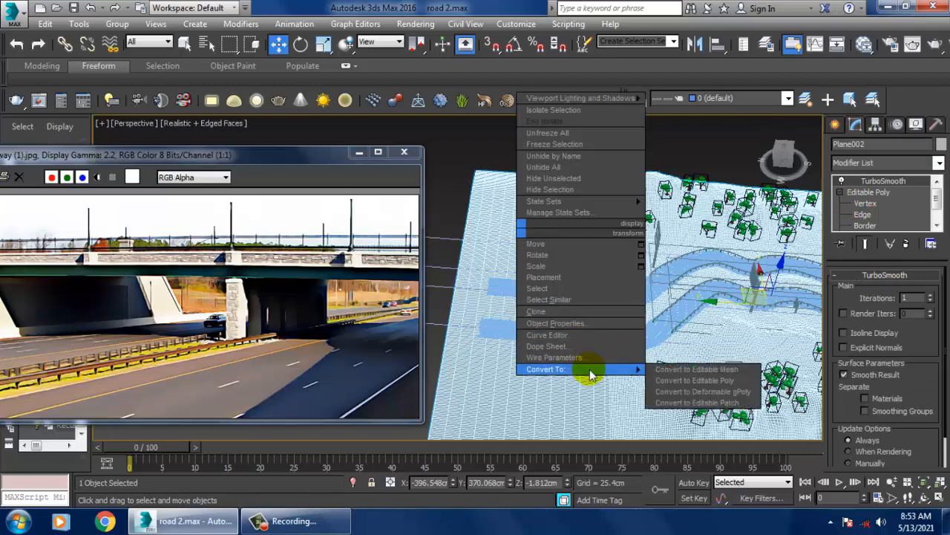
left_click(694, 380)
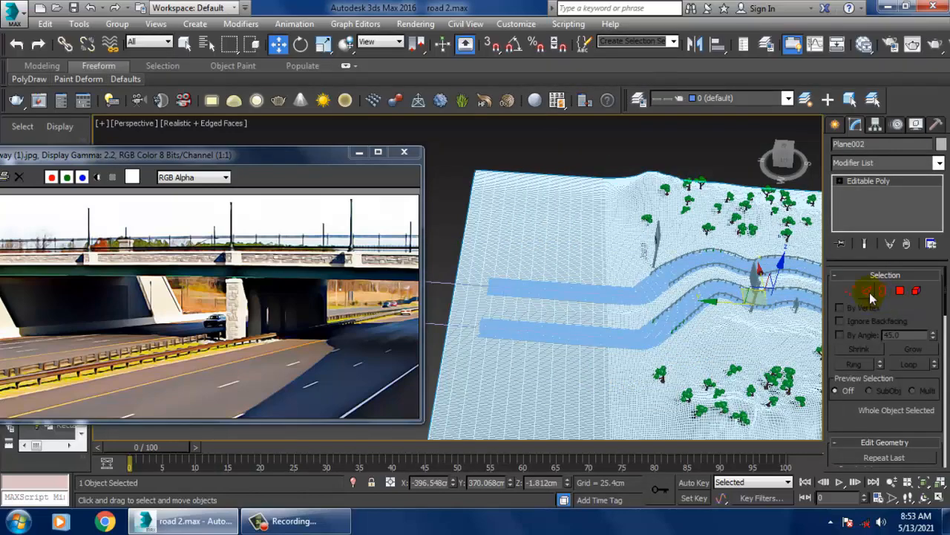
Extend the terrain outward along Y from its whole border edge beyond the straight road ends.
left_click(873, 294)
scroll(590, 219, "up", 6)
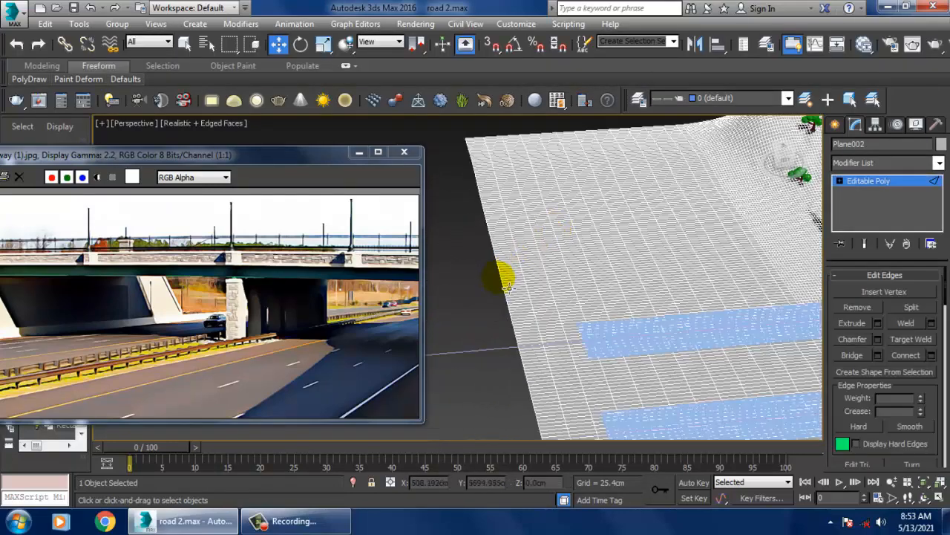
double_click(508, 286)
scroll(511, 286, "up", 6)
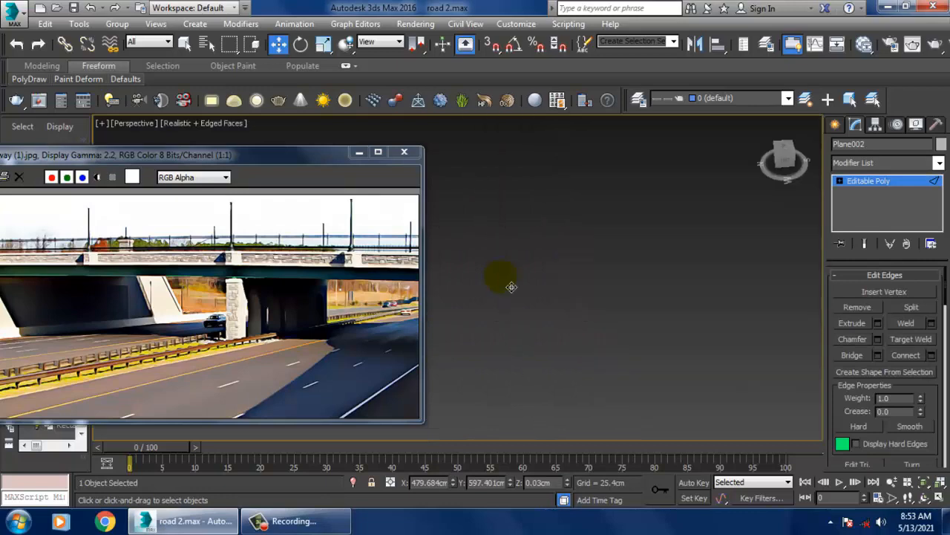
scroll(511, 286, "down", 5)
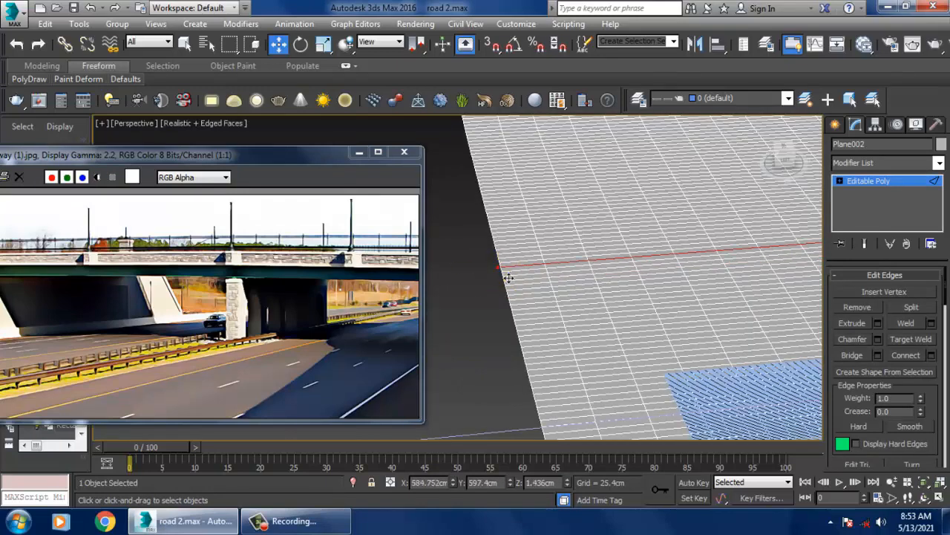
scroll(509, 278, "up", 2)
double_click(510, 278)
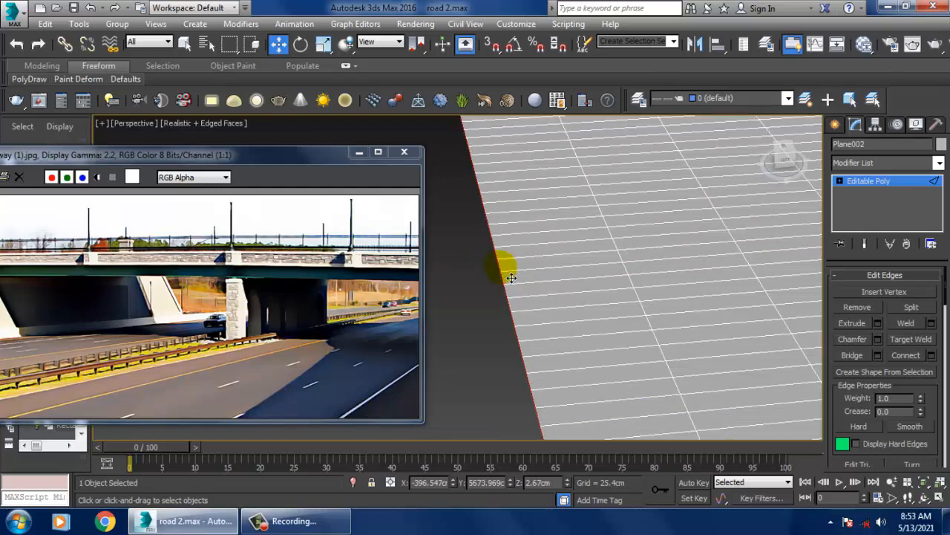
scroll(564, 267, "down", 6)
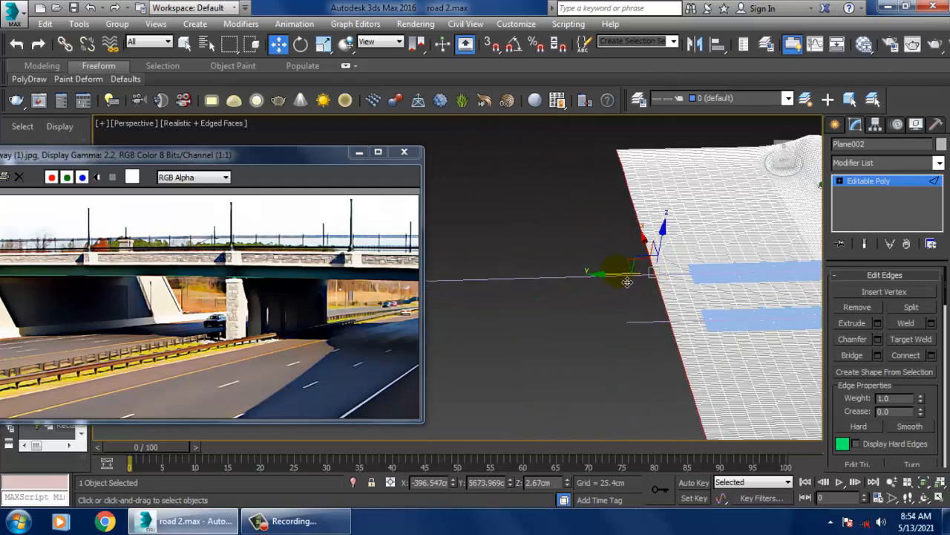
left_click_drag(628, 283, 437, 284)
middle_click_drag(631, 282, 575, 220, "alt")
left_click(629, 153)
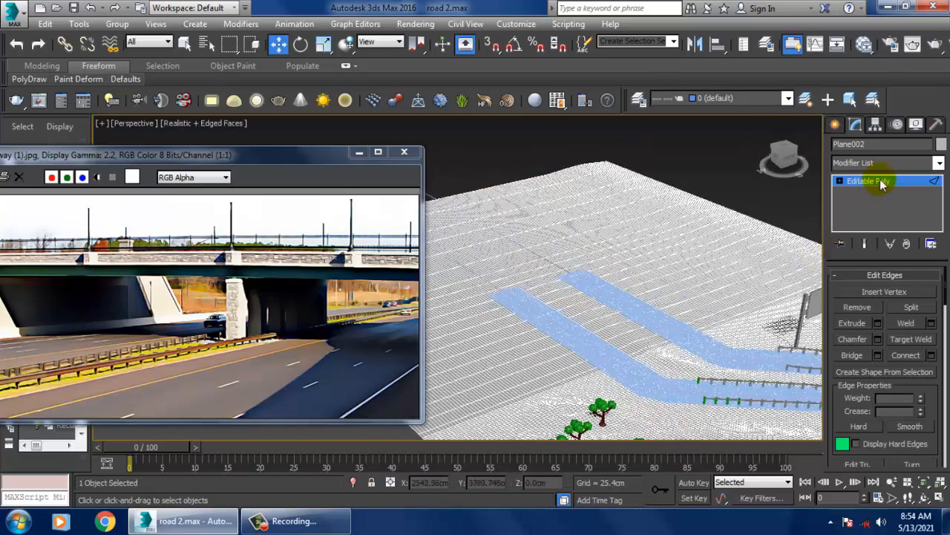
left_click(882, 185)
left_click(733, 159)
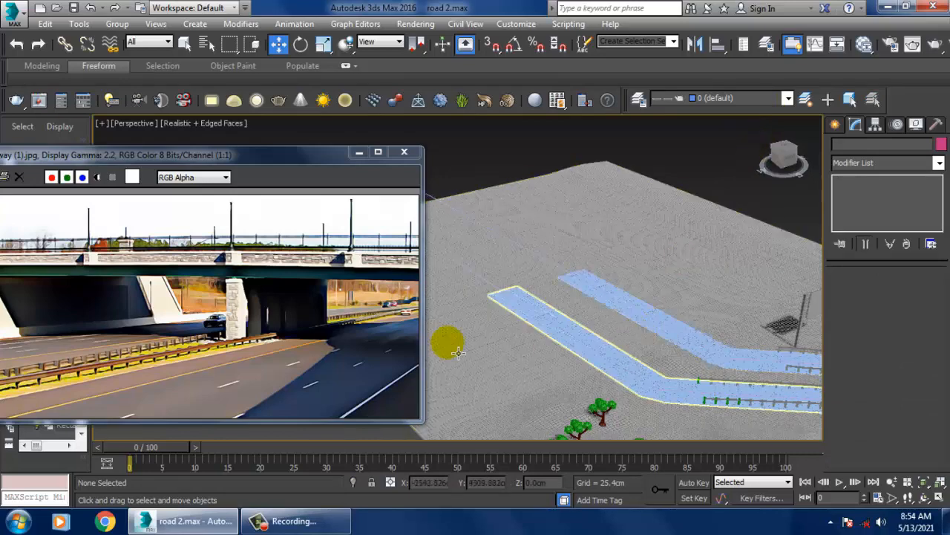
Examine the straight road ends and the extended terrain in an enlarged Top view.
left_click(669, 349)
left_click(668, 350)
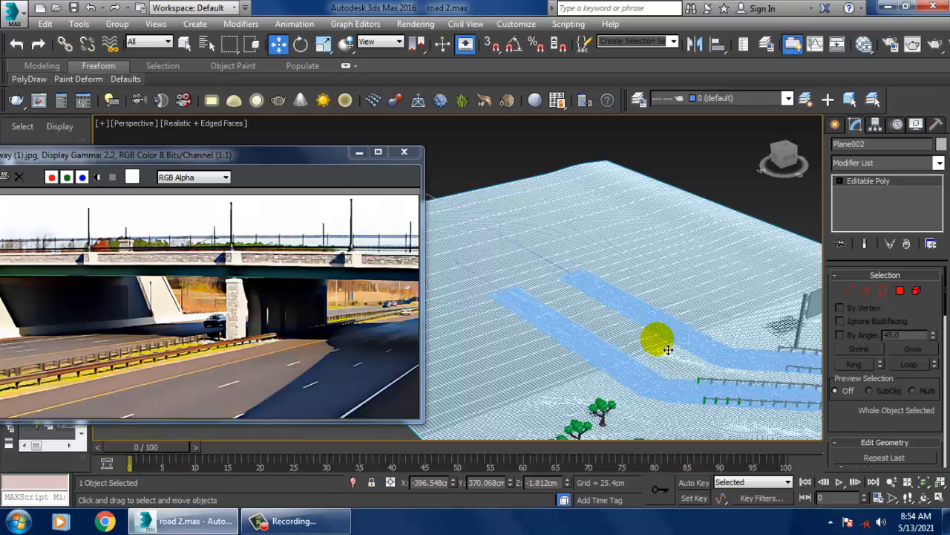
scroll(672, 350, "up", 2)
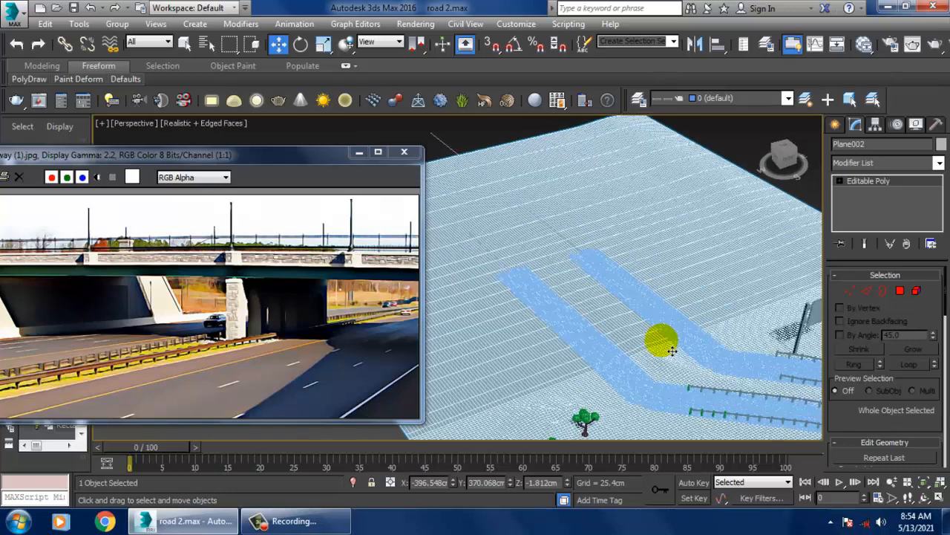
middle_click_drag(672, 351, 713, 293, "alt")
key("alt+w")
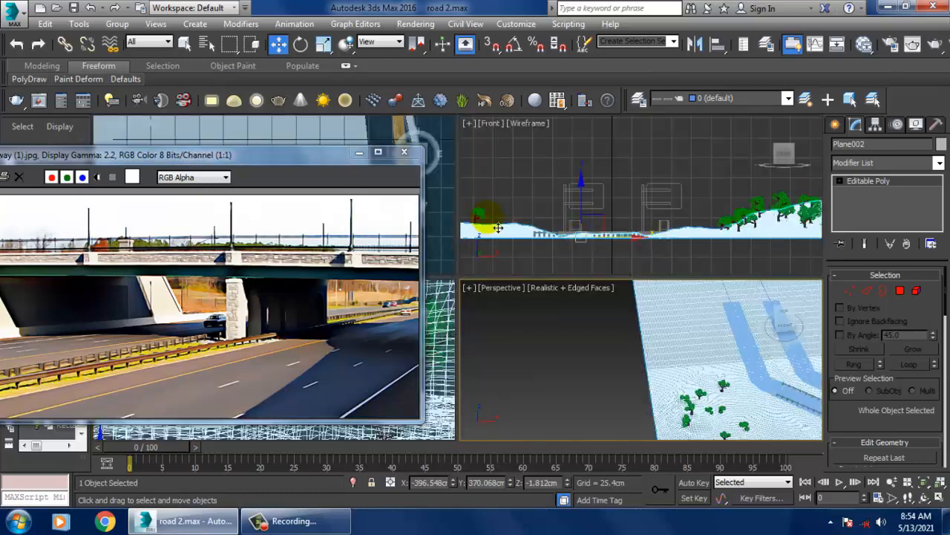
left_click(497, 228)
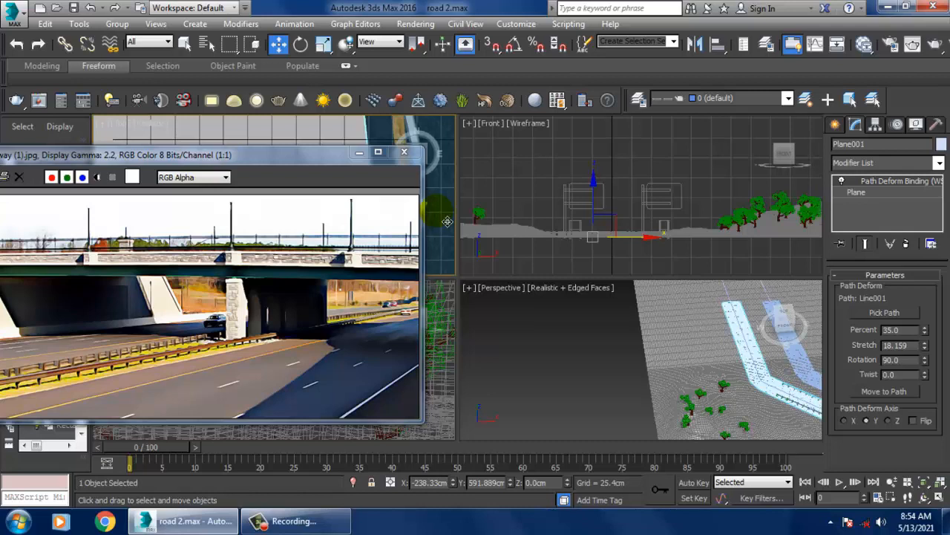
left_click(346, 141)
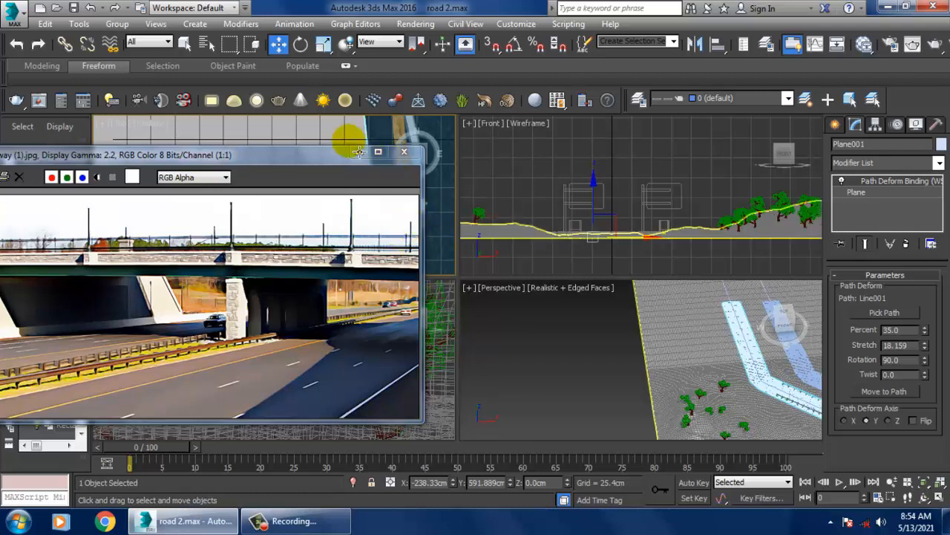
key("alt+w")
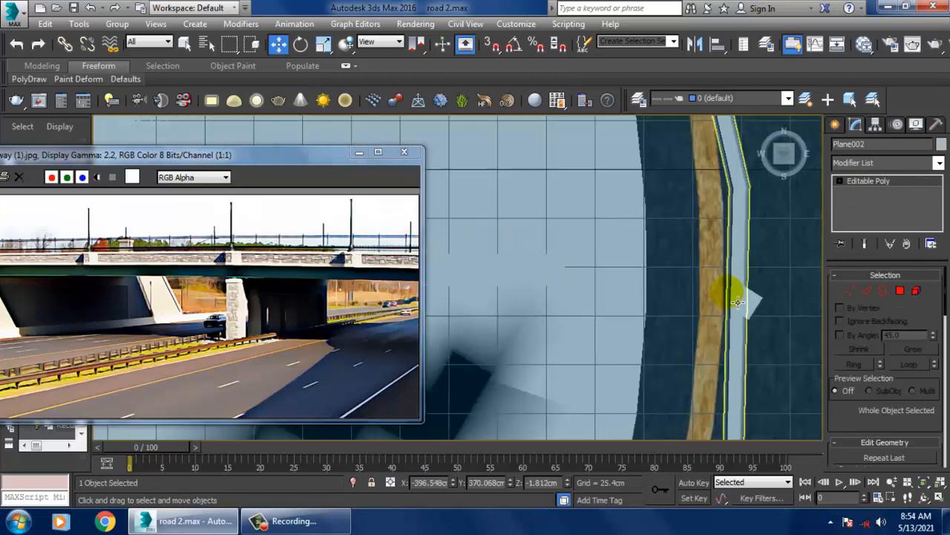
scroll(728, 294, "down", 4)
middle_click_drag(731, 318, 686, 401)
scroll(696, 345, "down", 7)
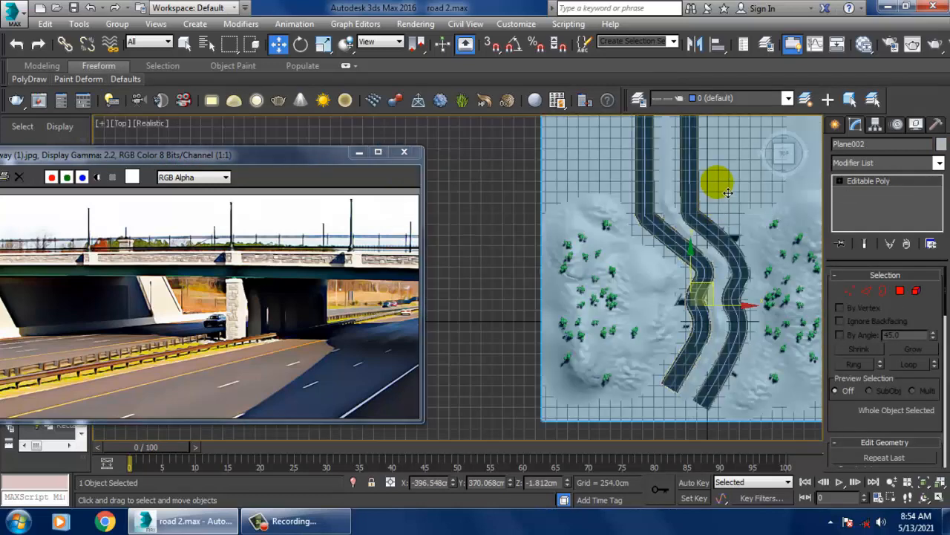
middle_click_drag(726, 193, 730, 296)
scroll(697, 264, "up", 3)
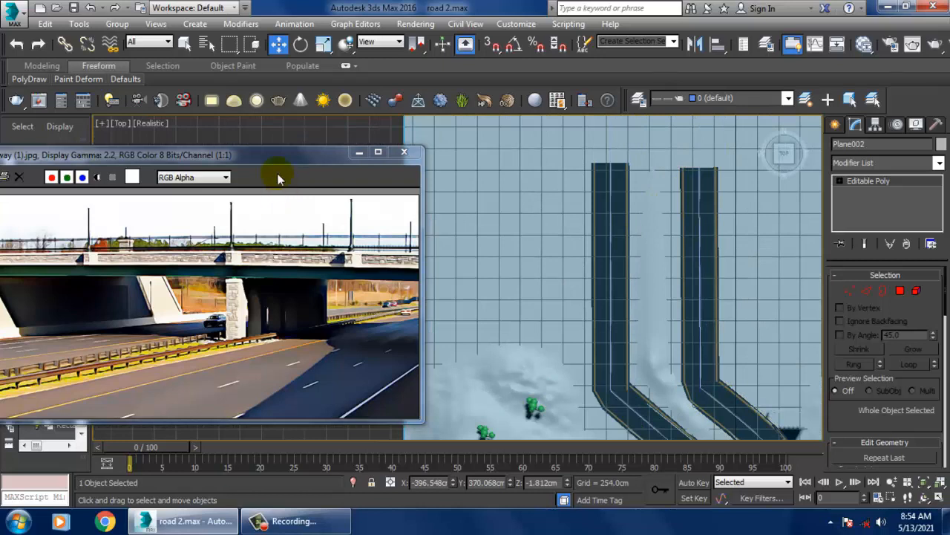
middle_click_drag(714, 285, 709, 281)
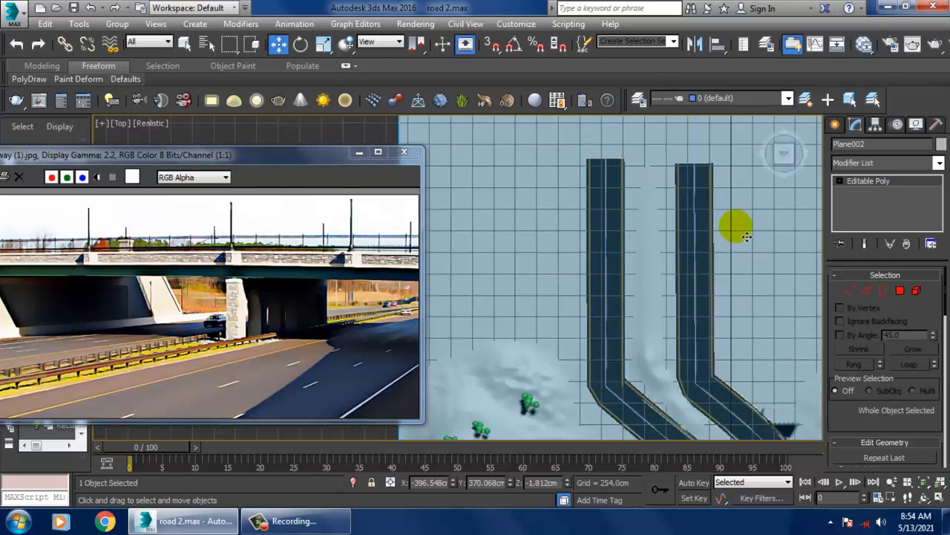
Check how far the end vertex of Line004, the right-hand road's path, reaches beyond the terrain.
left_click(835, 124)
left_click(693, 198)
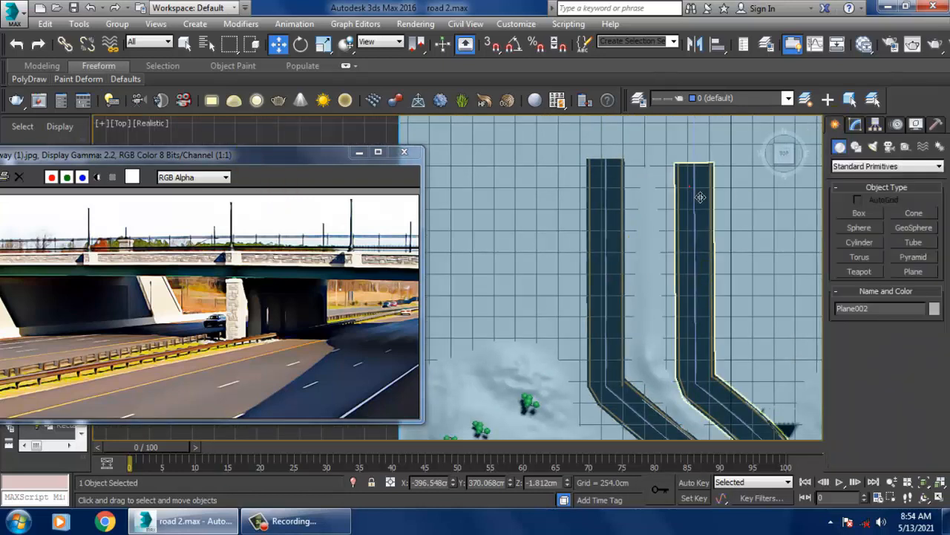
middle_click_drag(743, 246, 730, 336)
left_click(856, 124)
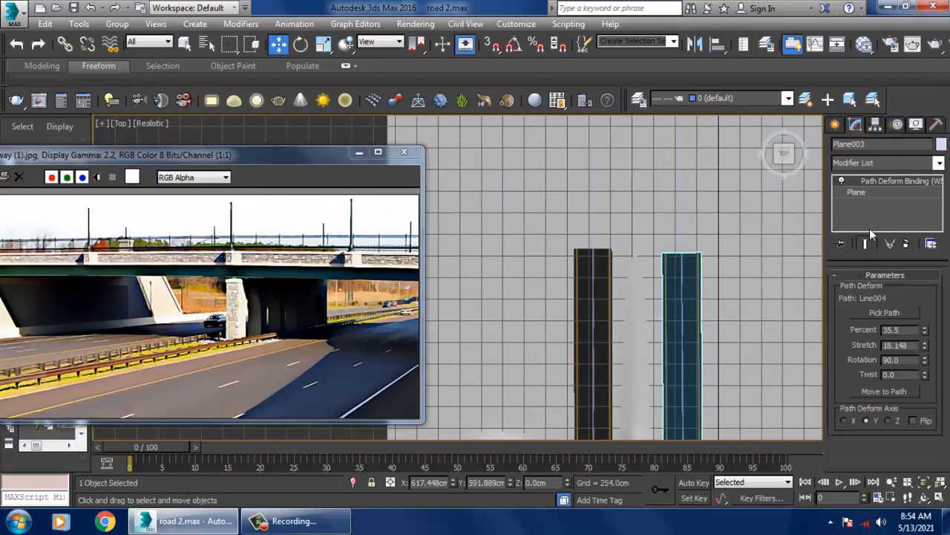
left_click(682, 269)
middle_click_drag(778, 215, 784, 306)
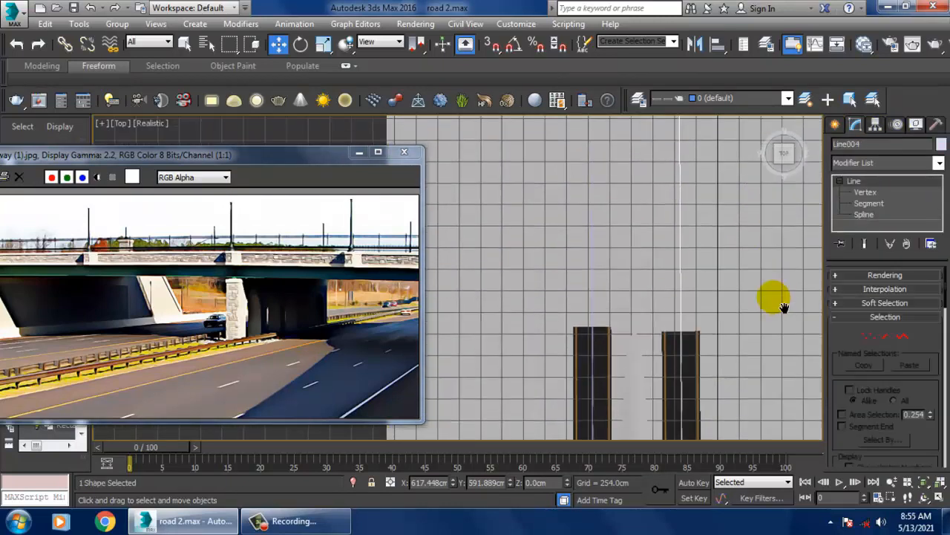
scroll(772, 294, "down", 5)
key("1")
left_click_drag(668, 134, 762, 205)
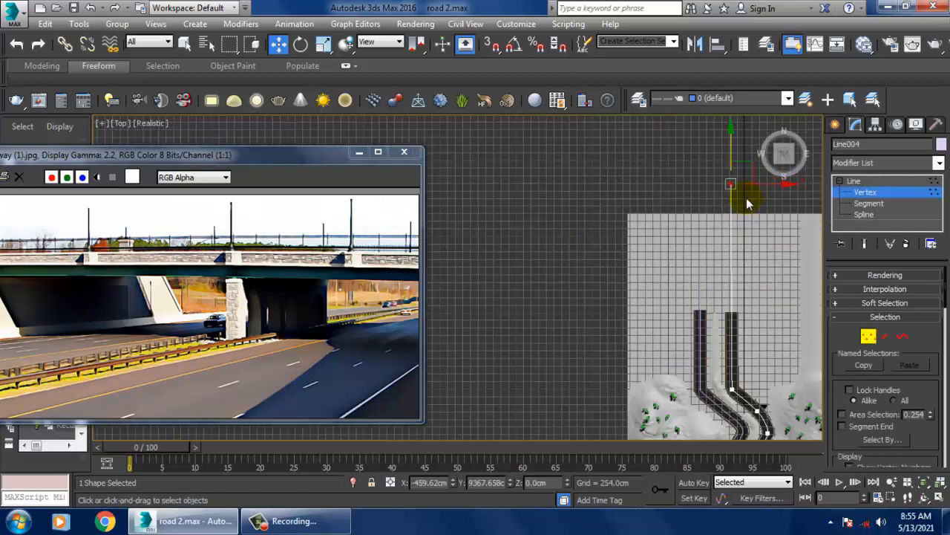
middle_click_drag(746, 202, 687, 190)
left_click(854, 181)
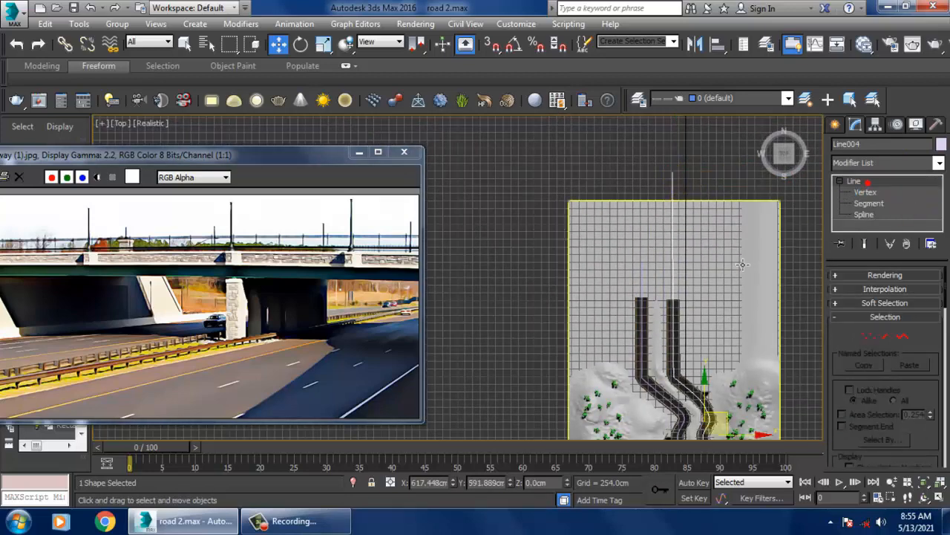
Lengthen the right-hand road past the terrain's far edge by setting its Path Deform percent to 52 and stretch to 26.835.
middle_click_drag(743, 265, 700, 160)
scroll(700, 160, "down", 2)
left_click(656, 201)
scroll(657, 202, "up", 2)
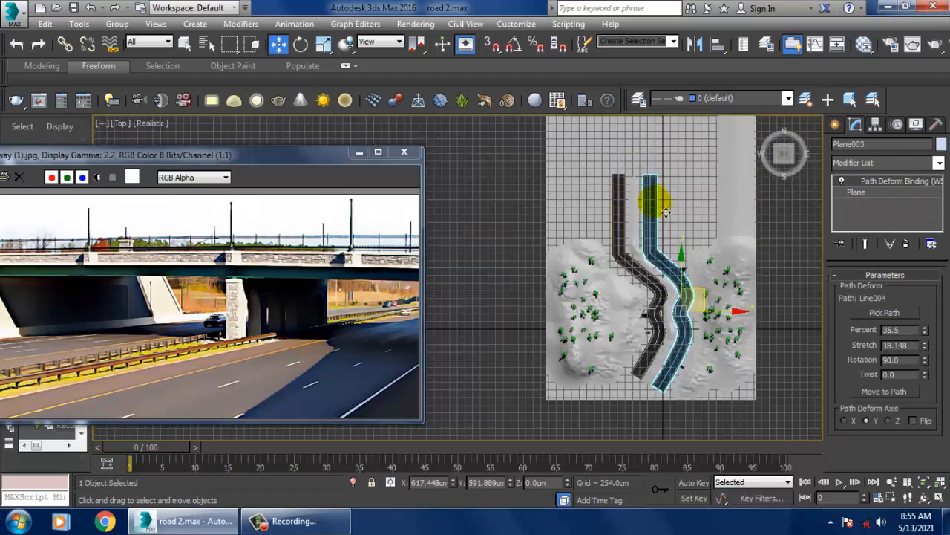
middle_click_drag(666, 213, 688, 229)
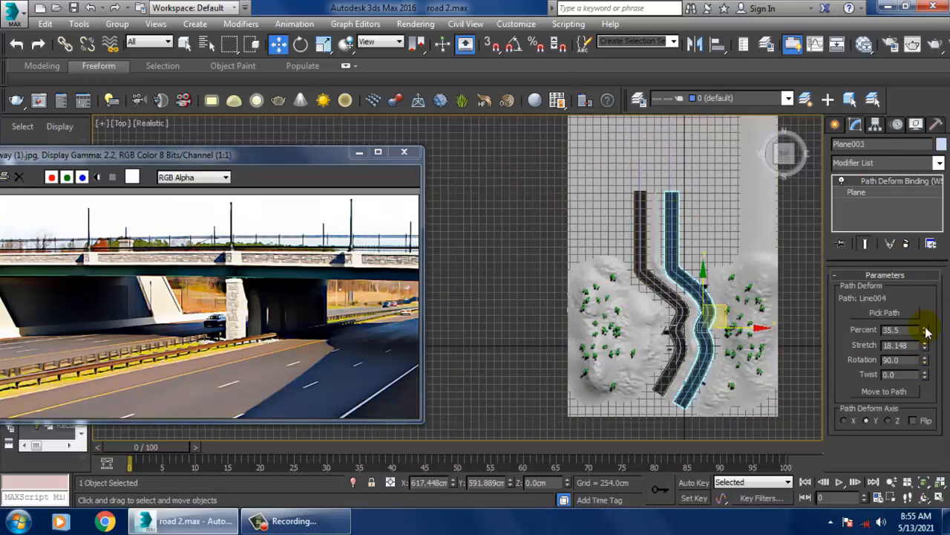
left_click_drag(927, 331, 936, 320)
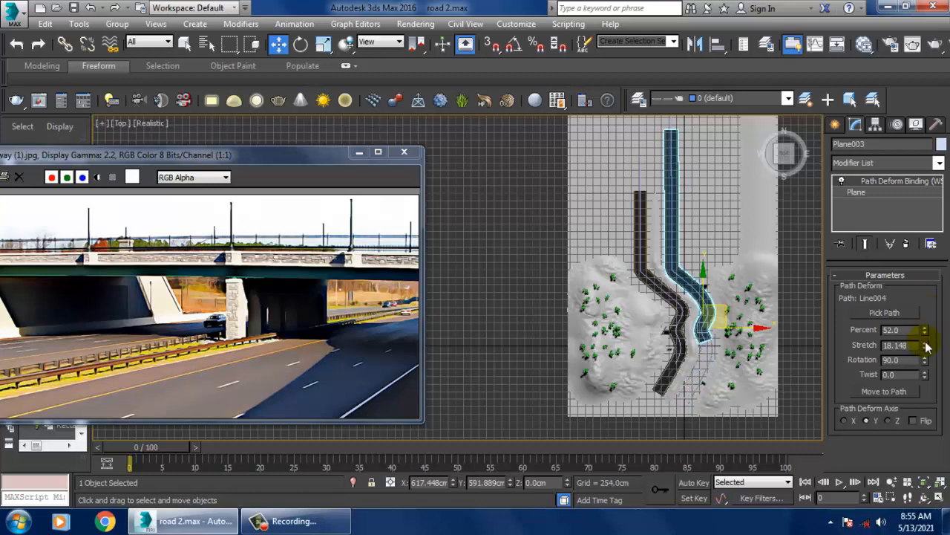
mouse_move(926, 346)
left_mouse_down()
mouse_move(936, 342)
mouse_move(924, 339)
left_mouse_up()
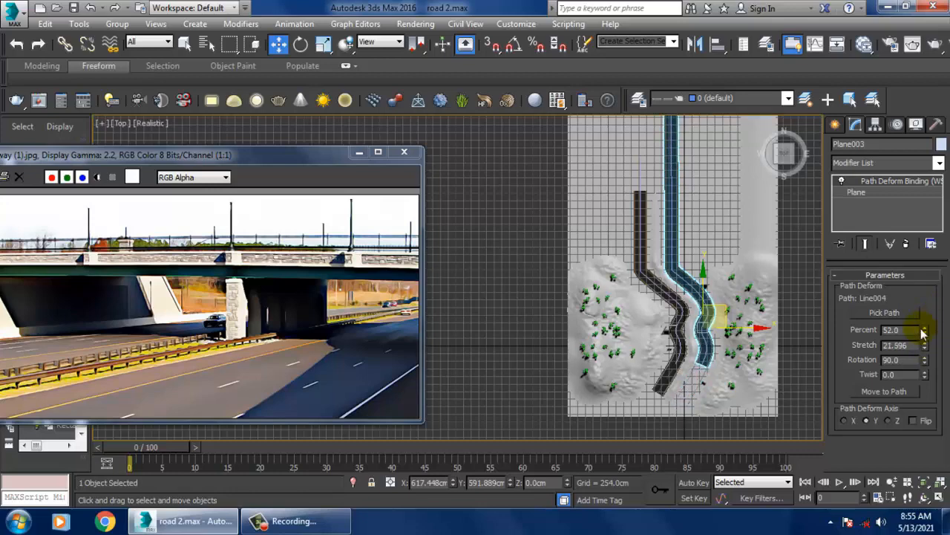
middle_click_drag(803, 234, 799, 297)
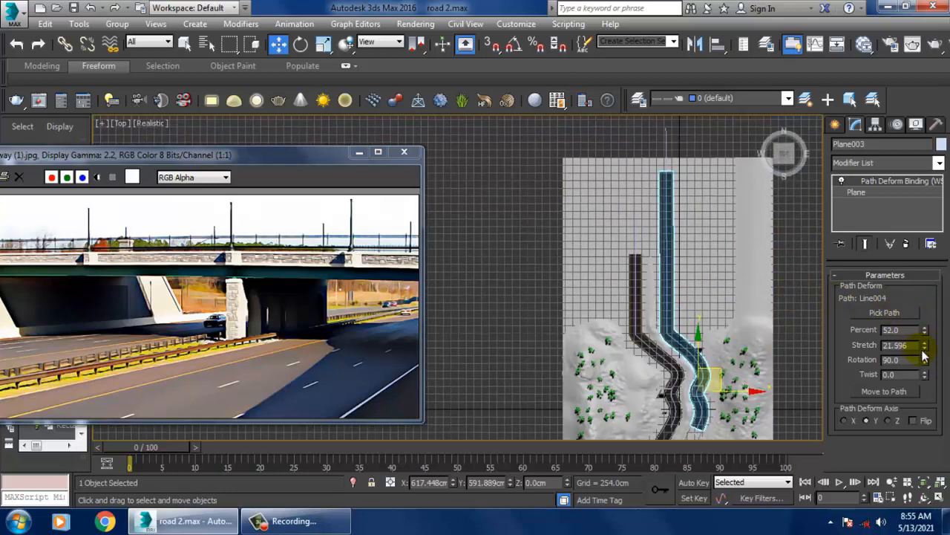
left_click_drag(937, 361, 937, 339)
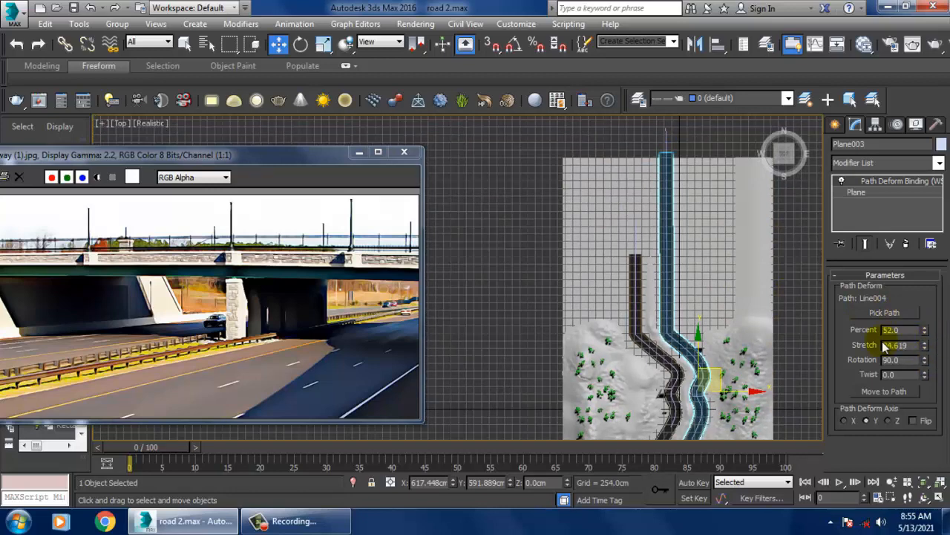
middle_click_drag(736, 320, 734, 256)
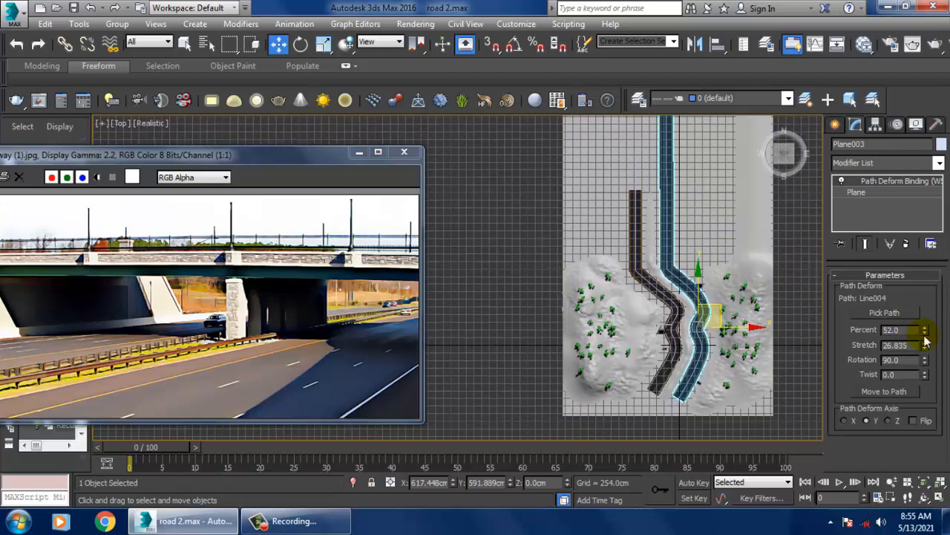
middle_click_drag(711, 276, 714, 303)
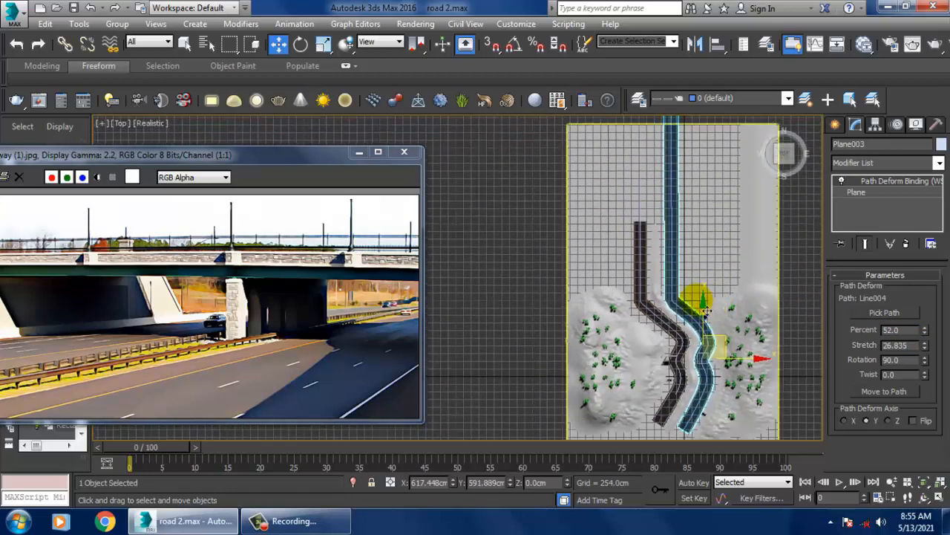
Extend the left-hand road along its path with a Path Deform percent of 62.5 and a stretch of 26.803.
left_click(653, 271)
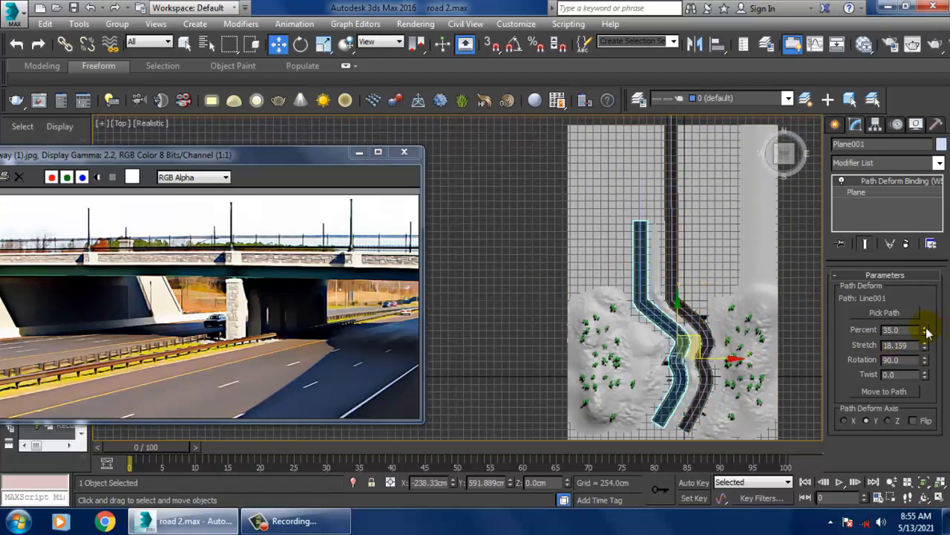
left_click_drag(926, 332, 934, 339)
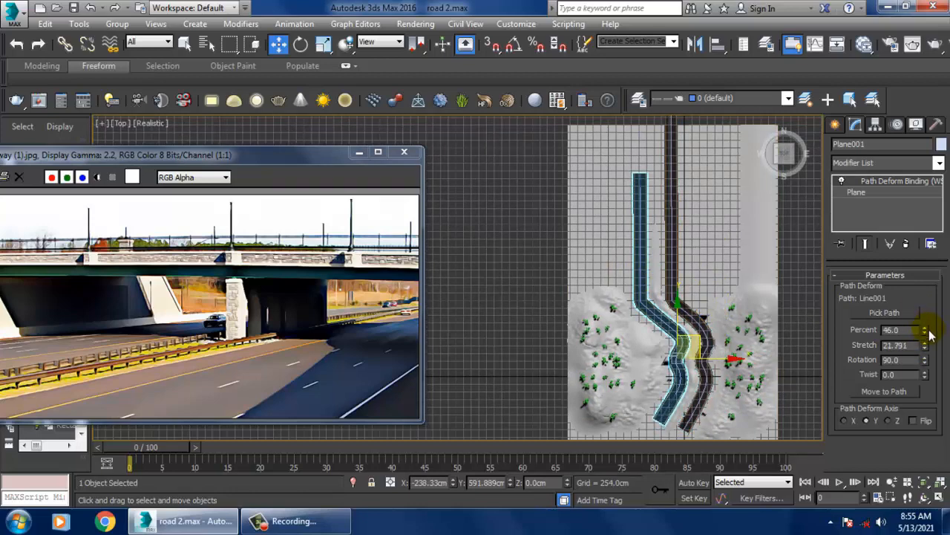
left_click_drag(934, 331, 932, 313)
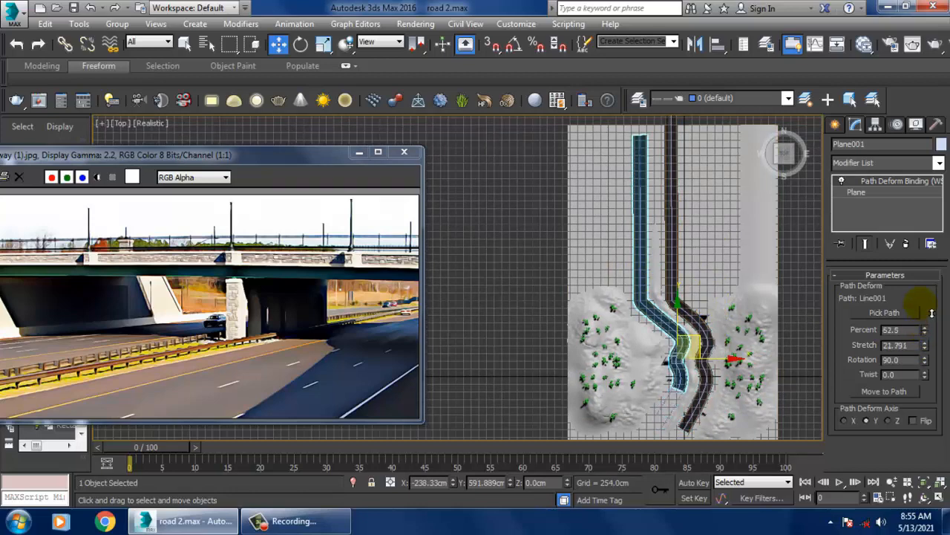
left_click_drag(937, 349, 937, 345)
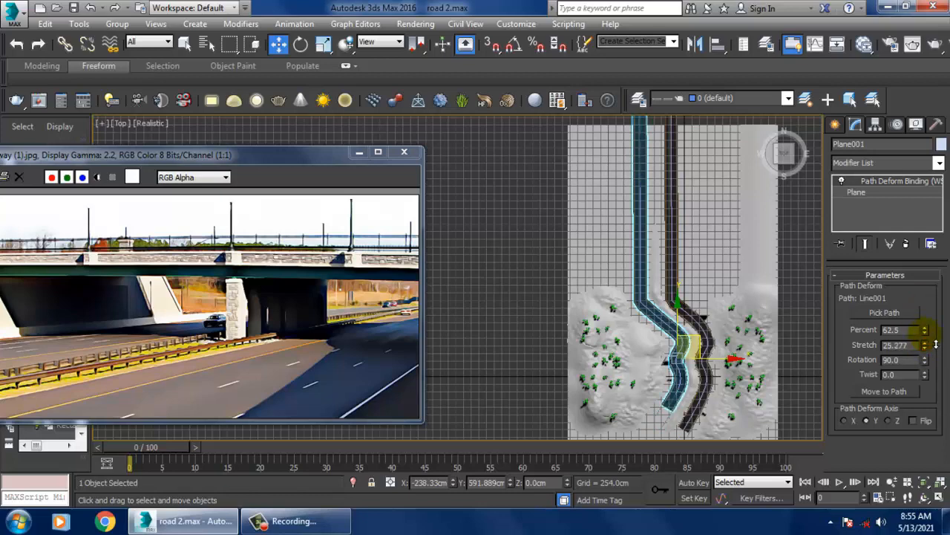
Increase the left-hand road's Path Deform stretch to 27.607 so its near end reaches the end of the guardrail.
key("alt+w")
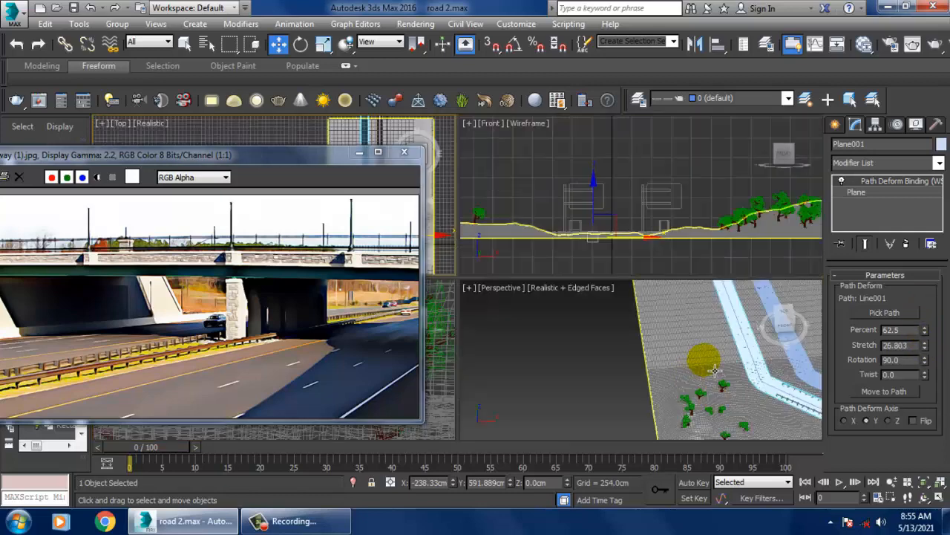
middle_click(700, 361)
key("z")
key("alt+w")
middle_click_drag(659, 354, 610, 314)
scroll(605, 326, "up", 3)
scroll(610, 314, "up", 5)
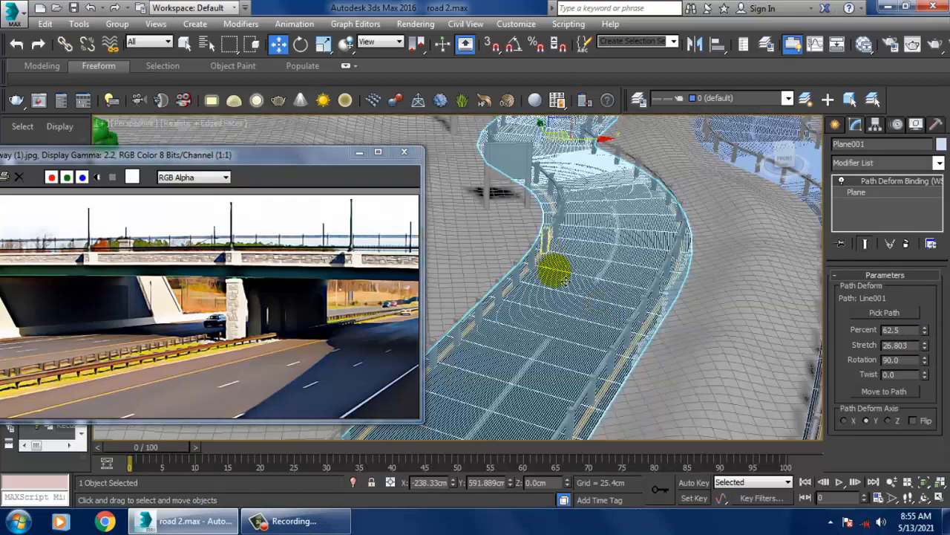
scroll(583, 252, "down", 5)
middle_click_drag(583, 252, 594, 256)
scroll(605, 267, "up", 3)
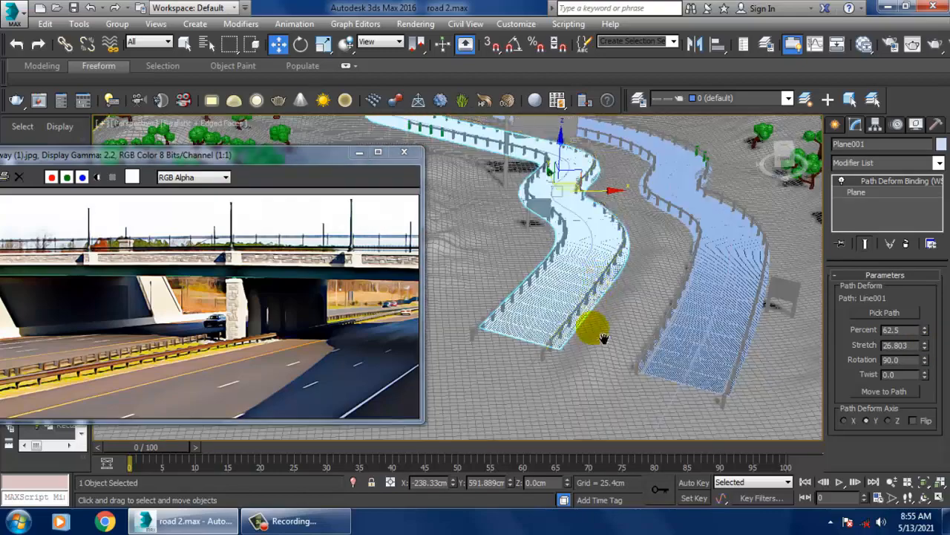
middle_click_drag(604, 339, 622, 300)
scroll(609, 318, "up", 5)
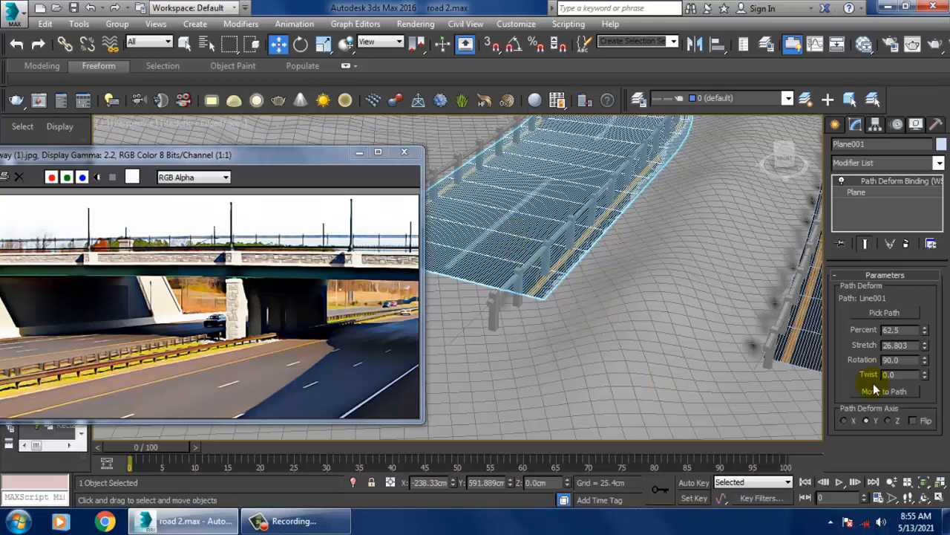
left_click_drag(930, 347, 928, 346)
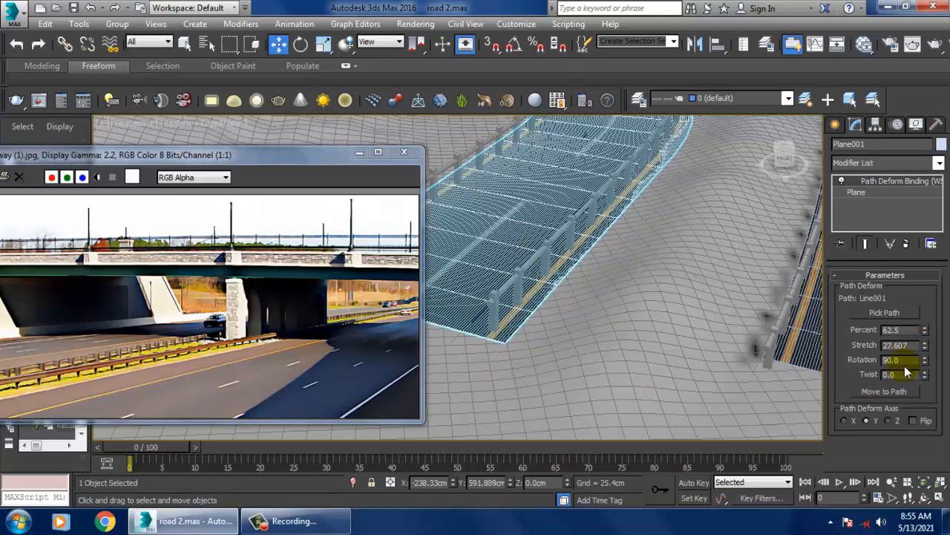
Select the terrain plane and turn off the edged-face display in the Perspective view.
scroll(616, 275, "down", 10)
middle_click_drag(615, 251, 632, 287)
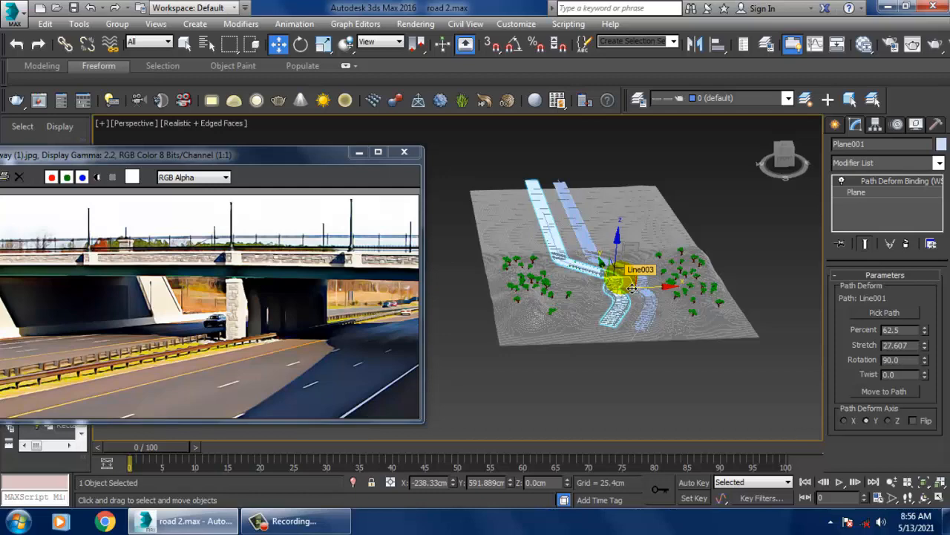
middle_click_drag(664, 236, 672, 311, "alt")
scroll(658, 275, "up", 3)
left_click(630, 203)
key("F4")
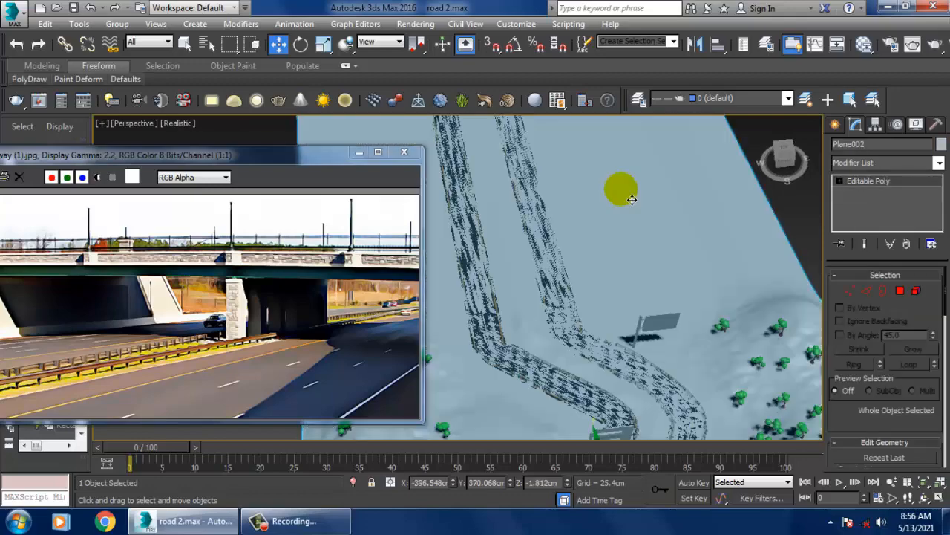
Deselect the terrain and examine both extended roads and their far ends in the Perspective view.
middle_click_drag(630, 200, 653, 263, "alt")
key("alt+w")
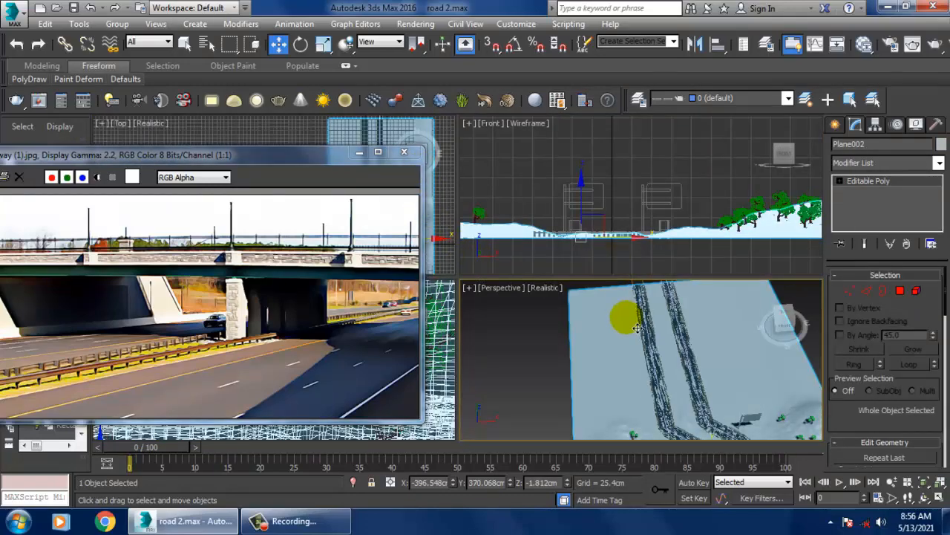
left_click(626, 317)
key("alt+w")
middle_click_drag(626, 318, 654, 304, "alt")
left_click(753, 230)
scroll(694, 271, "up", 2)
middle_click_drag(693, 271, 823, 270)
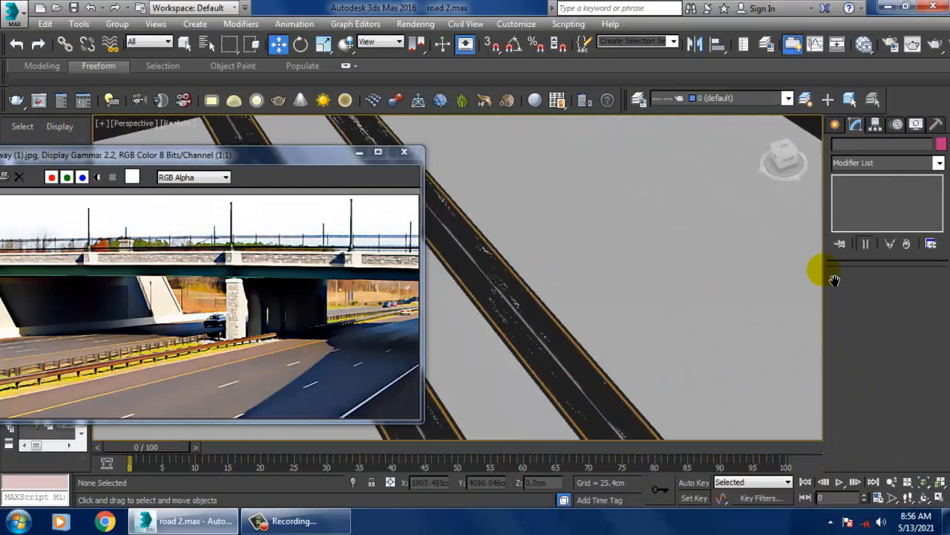
middle_click_drag(619, 337, 638, 335)
scroll(706, 335, "up", 3)
scroll(668, 344, "down", 2)
scroll(639, 335, "down", 4)
scroll(632, 318, "down", 3)
middle_click_drag(683, 355, 691, 361)
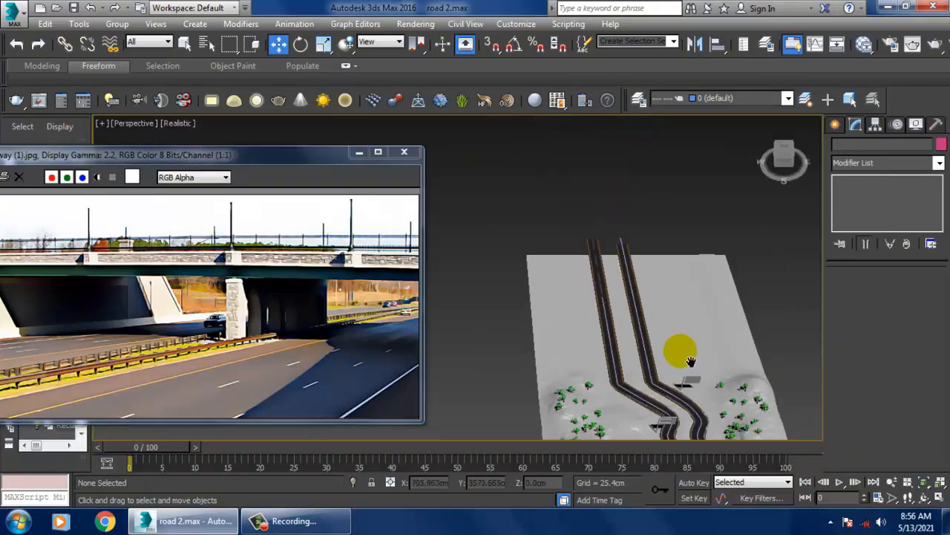
scroll(641, 340, "up", 5)
Create a box about 221 cm long and 250 cm wide with AutoGrid on the terrain between the two straight roads.
key("alt+w")
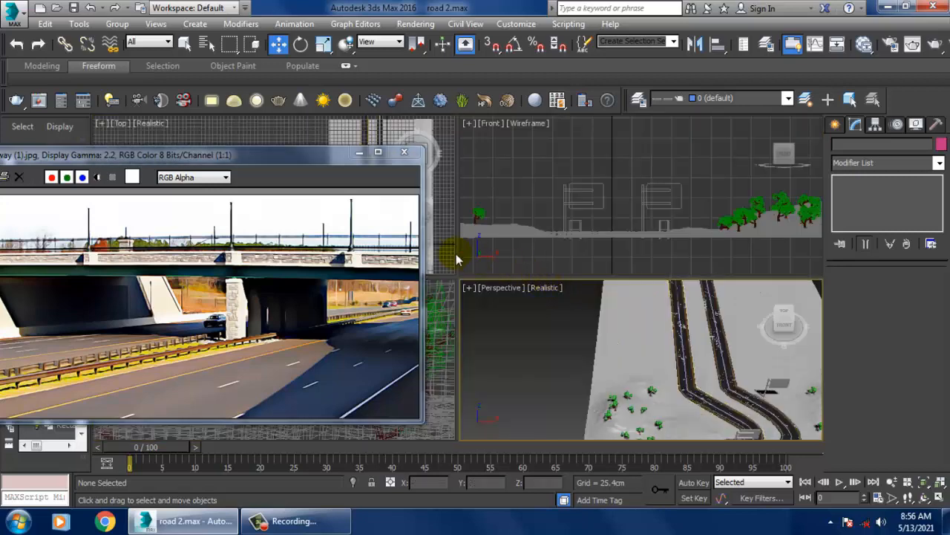
left_click(451, 256)
key("alt+w")
scroll(647, 290, "up", 6)
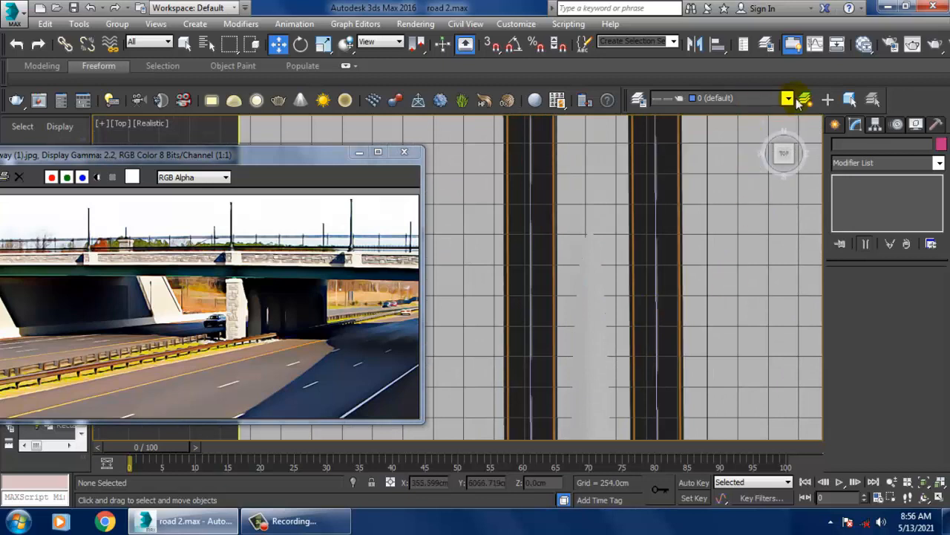
left_click(833, 126)
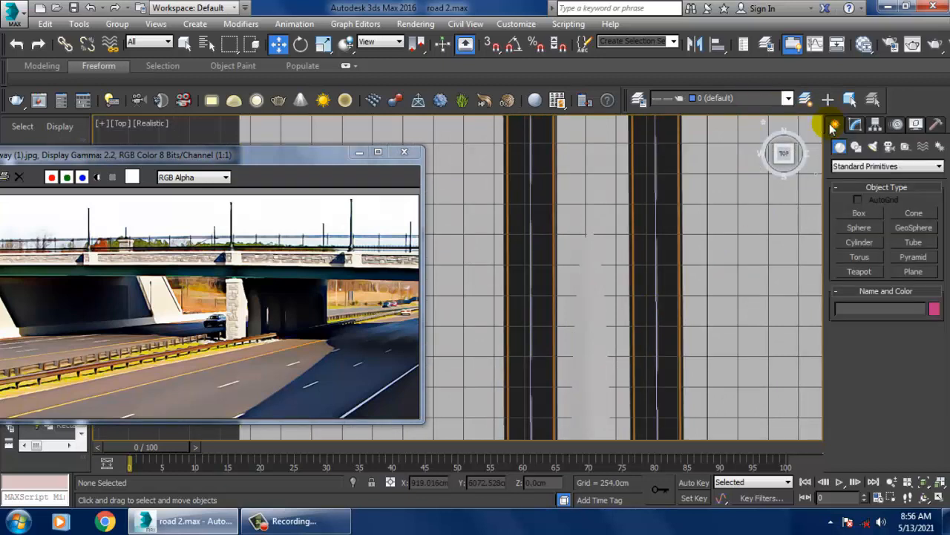
left_click(869, 214)
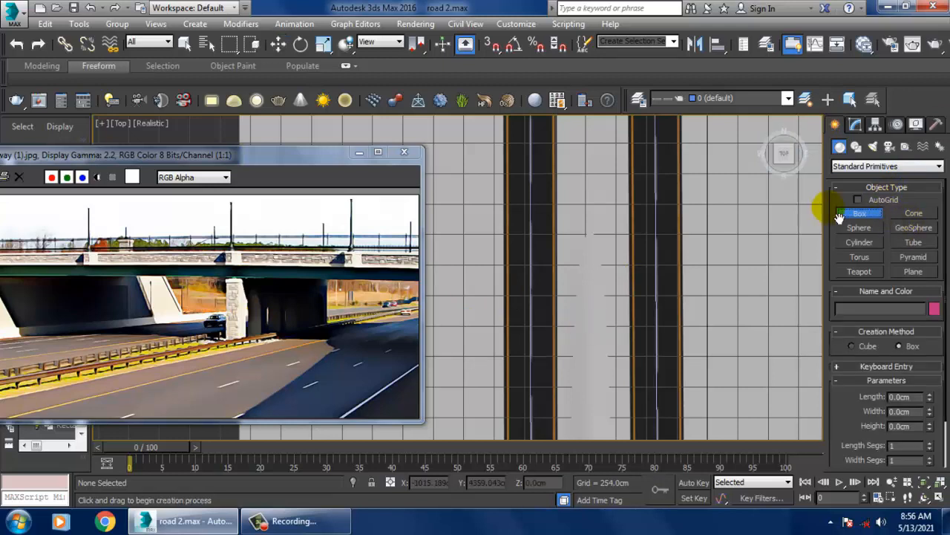
left_click(857, 201)
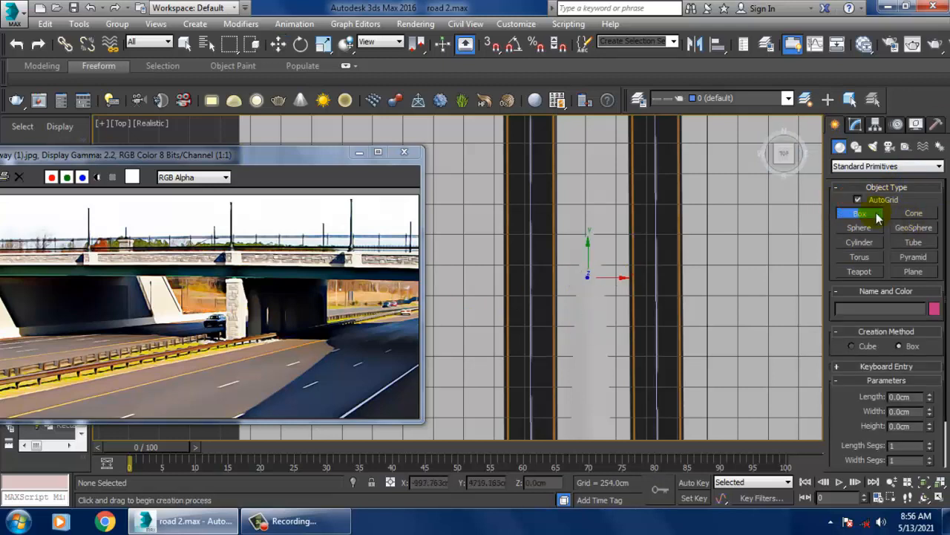
left_click_drag(580, 280, 610, 305)
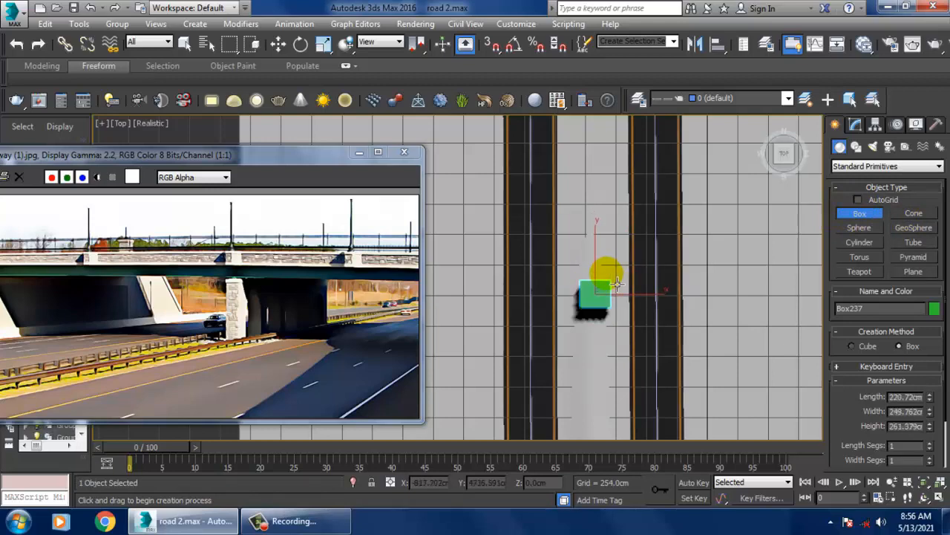
right_click(613, 229)
Slim the box into a narrow pillar by scaling it down along X and to about 69% along Y.
key("alt+w")
right_click(713, 376)
key("alt+w")
scroll(714, 303, "down", 5)
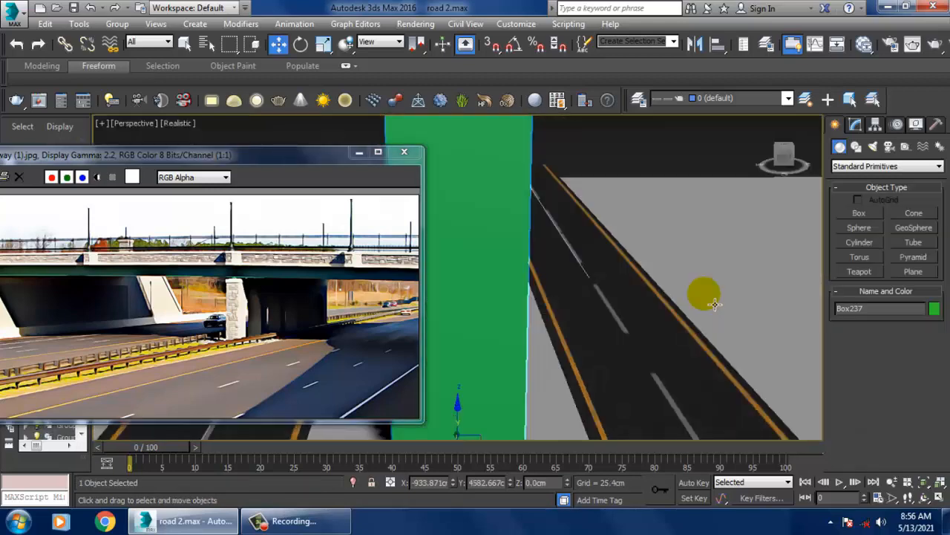
middle_click_drag(709, 327, 675, 286, "alt")
scroll(676, 288, "up", 2)
key("r")
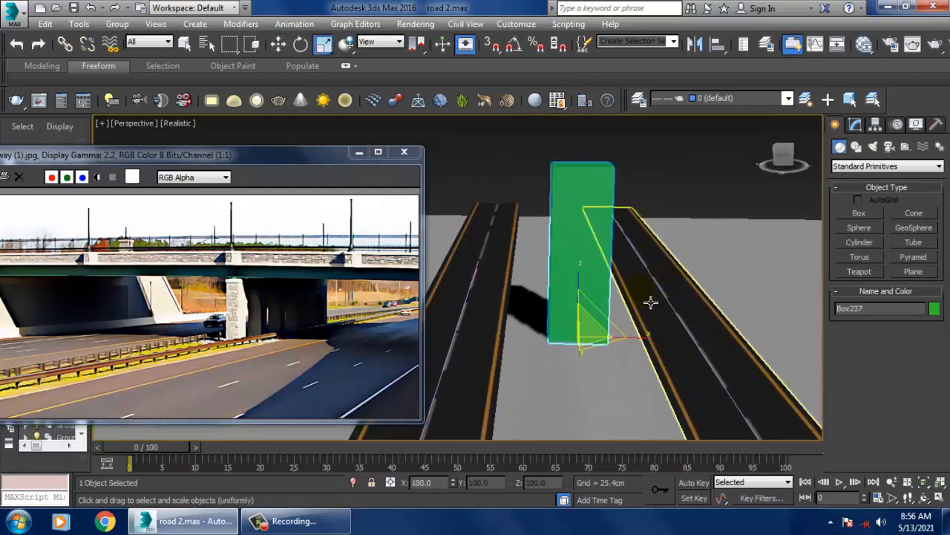
left_click_drag(654, 350, 607, 318)
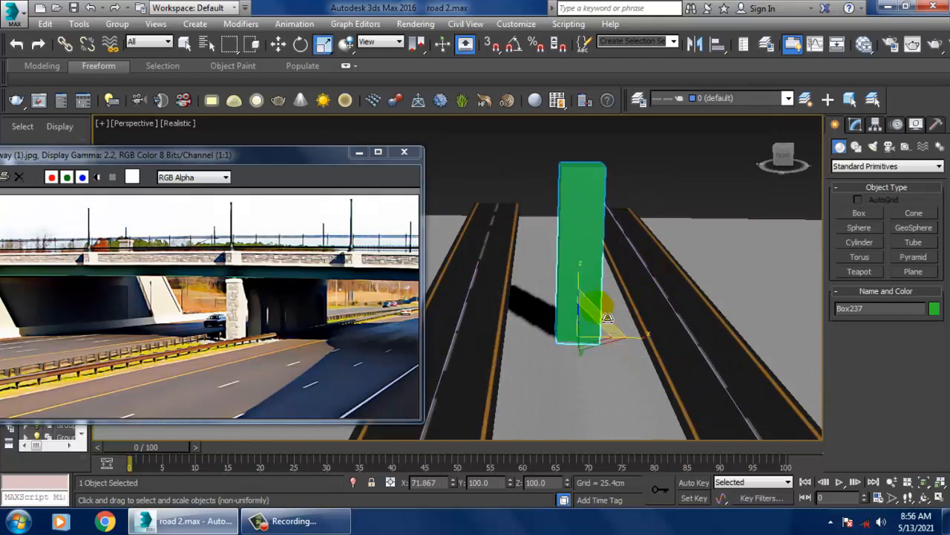
middle_click_drag(606, 318, 670, 308, "alt")
left_click_drag(633, 341, 624, 361)
middle_click_drag(644, 299, 550, 329, "alt")
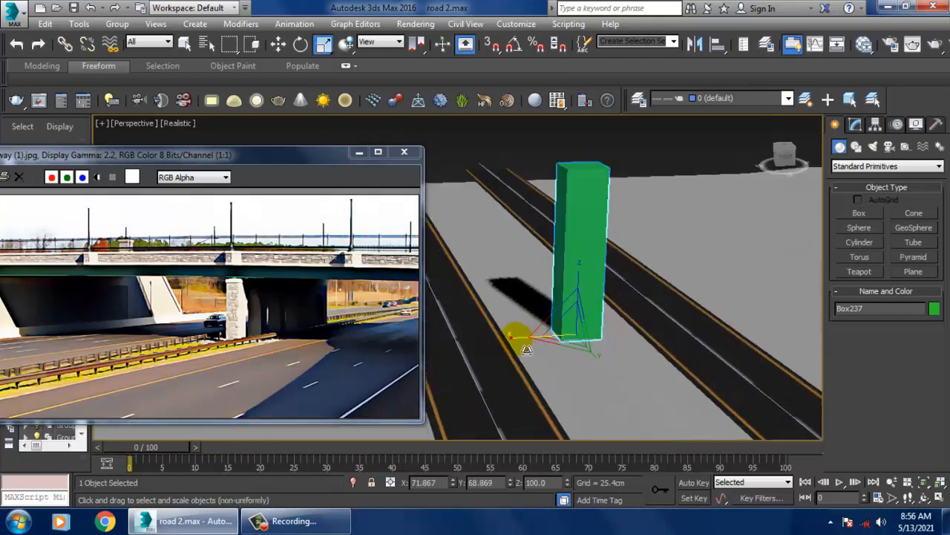
left_click_drag(520, 339, 539, 350)
Convert the pillar box to an Editable Poly.
key("w")
middle_click_drag(538, 350, 599, 301, "alt")
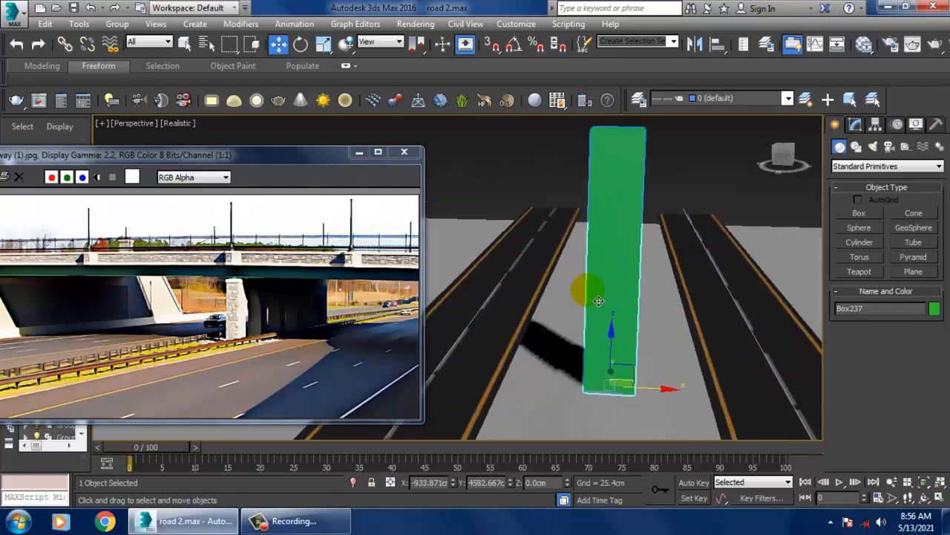
right_click(609, 204)
left_click(757, 344)
Connect the pillar's vertical edges with two segments at a pinch of -77.
middle_click_drag(780, 350, 750, 295, "alt")
left_click(867, 291)
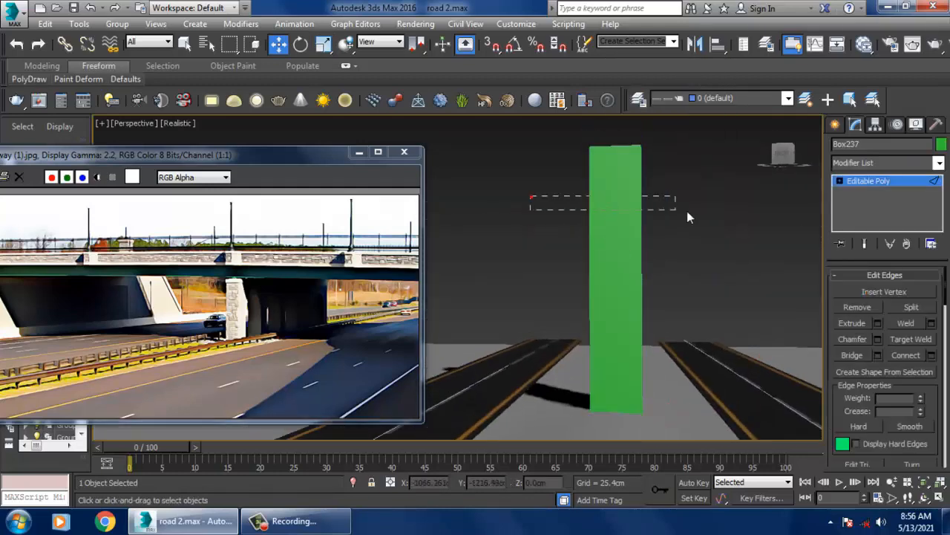
left_click_drag(688, 213, 689, 216)
left_click(932, 356)
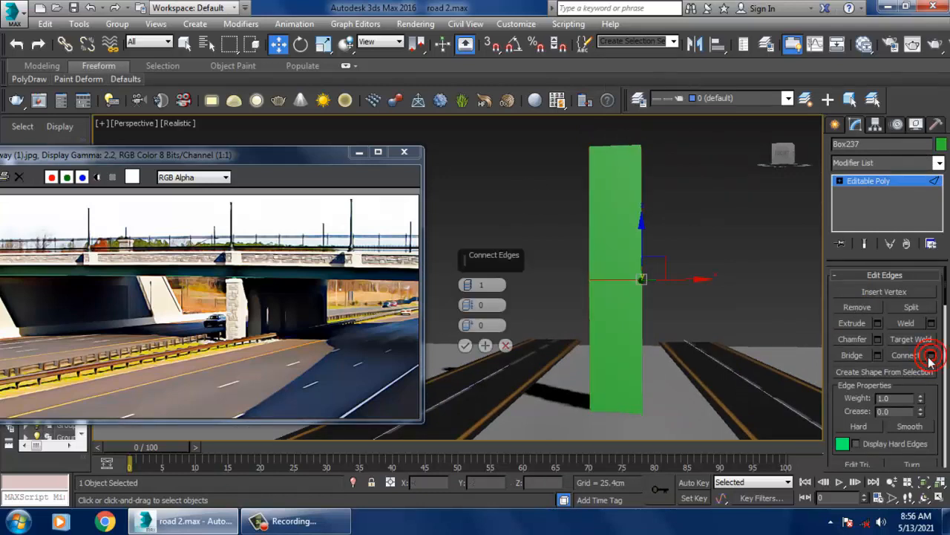
left_click(468, 286)
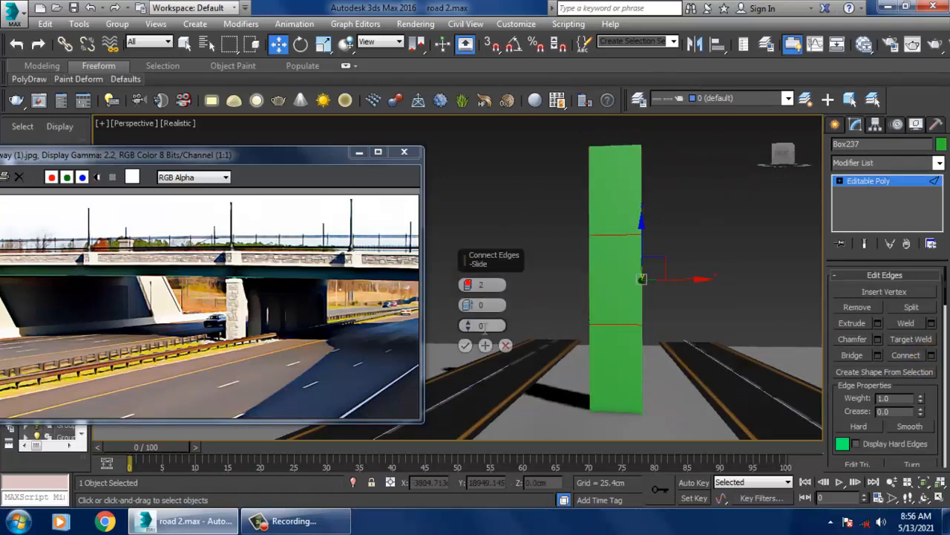
left_click_drag(492, 448, 525, 531)
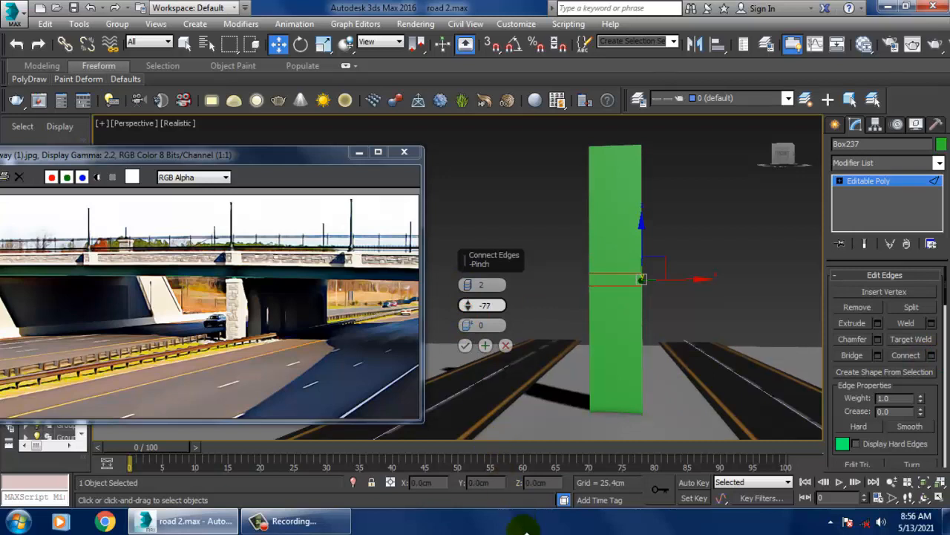
left_click(465, 347)
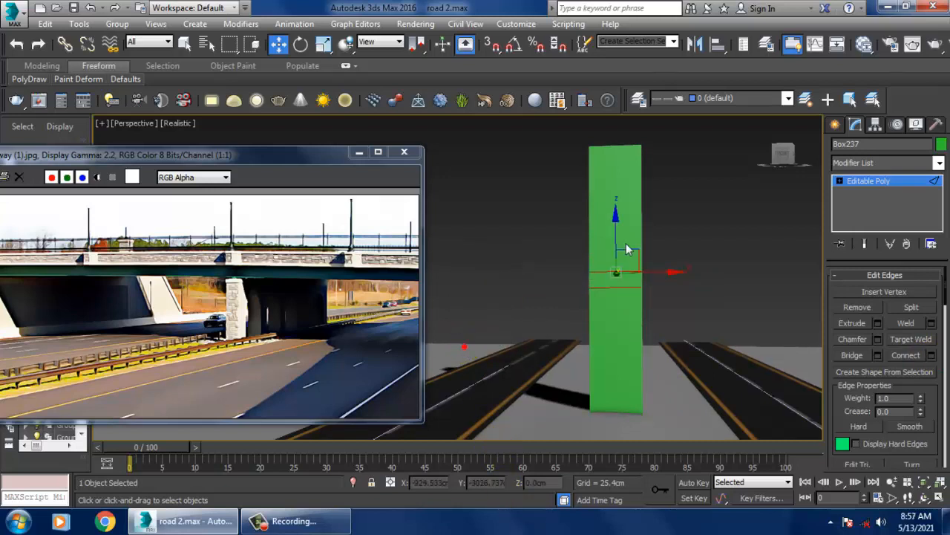
Move both new edge loops up close to the pillar's top.
left_click_drag(643, 136, 644, 138)
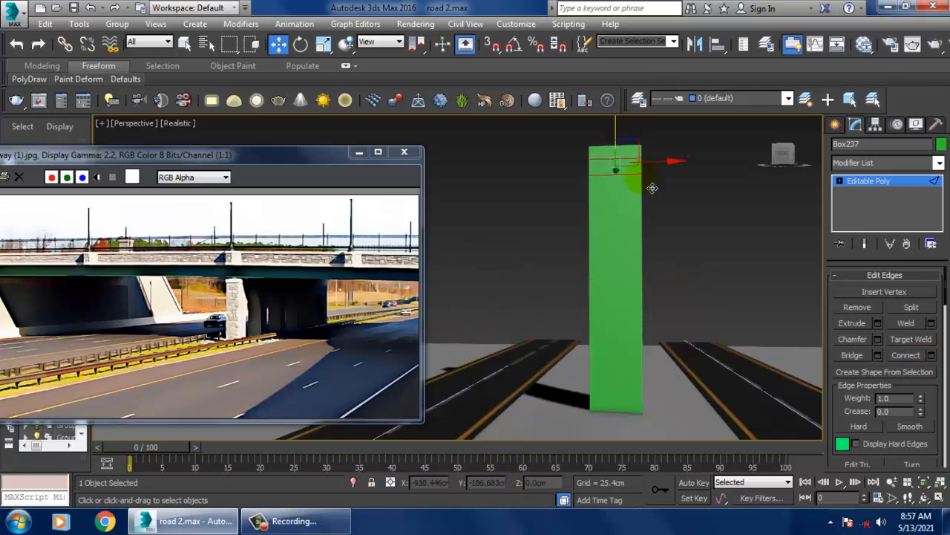
middle_click_drag(651, 186, 661, 232)
scroll(656, 238, "up", 4)
scroll(662, 231, "down", 2)
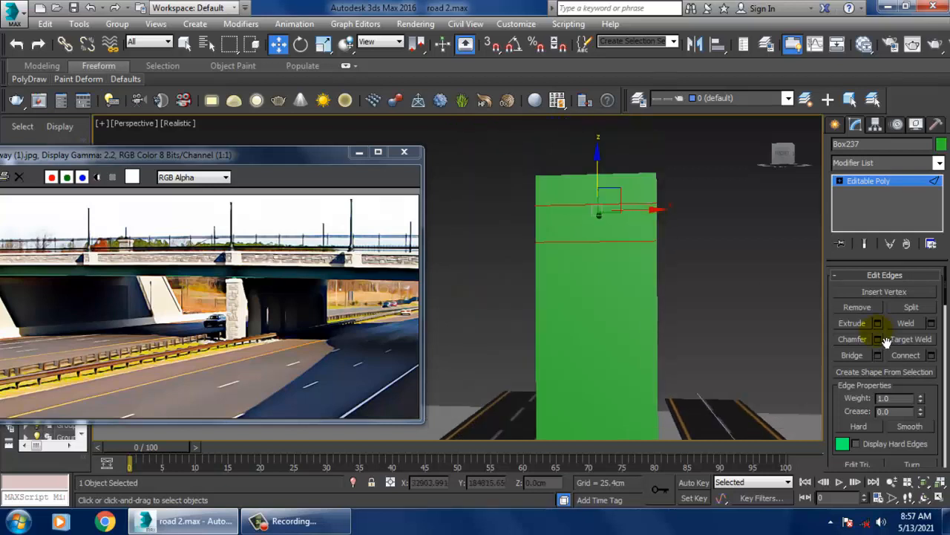
middle_click_drag(747, 285, 762, 293, "alt")
middle_click_drag(693, 256, 620, 199, "alt")
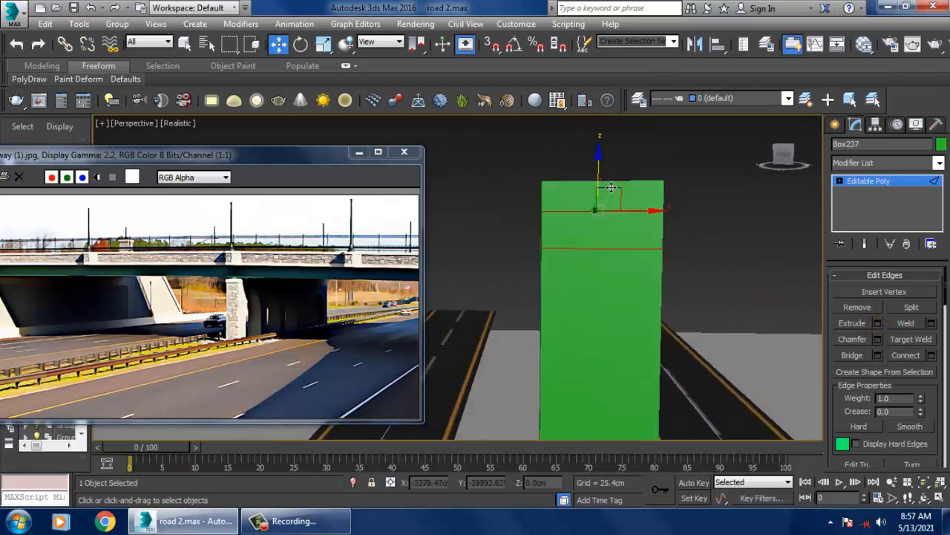
left_click_drag(610, 187, 599, 257)
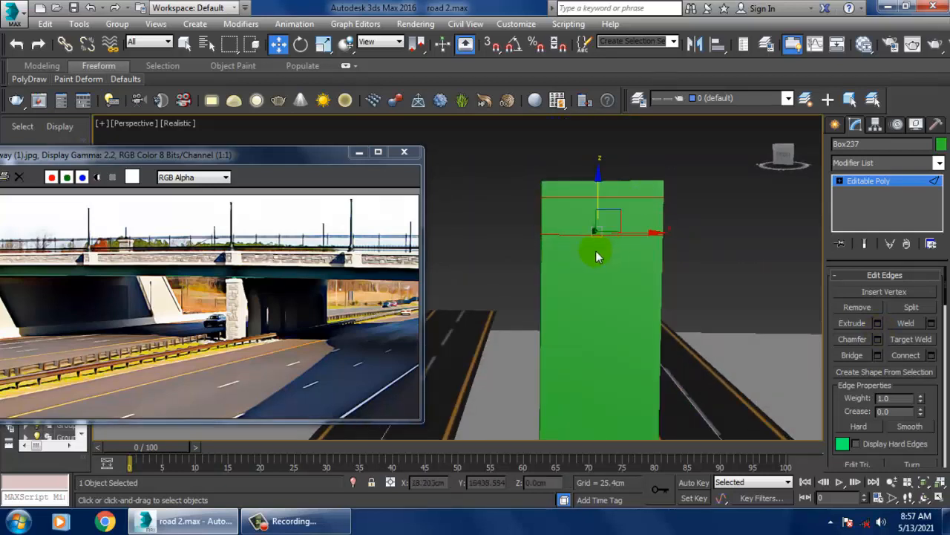
Remove the upper edge loop, then raise the remaining one to a Z of about 710 cm with edged faces shown.
left_click(589, 206)
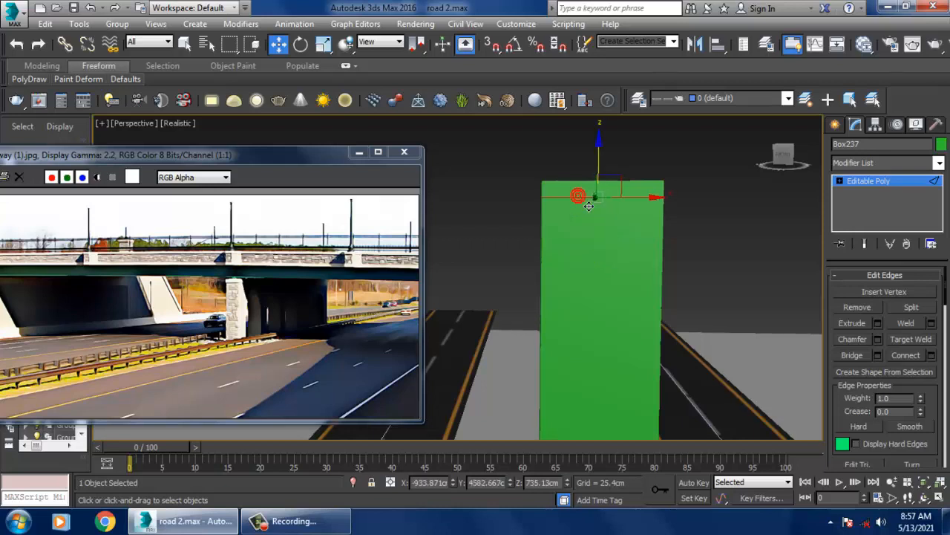
left_click(582, 201)
key("F4")
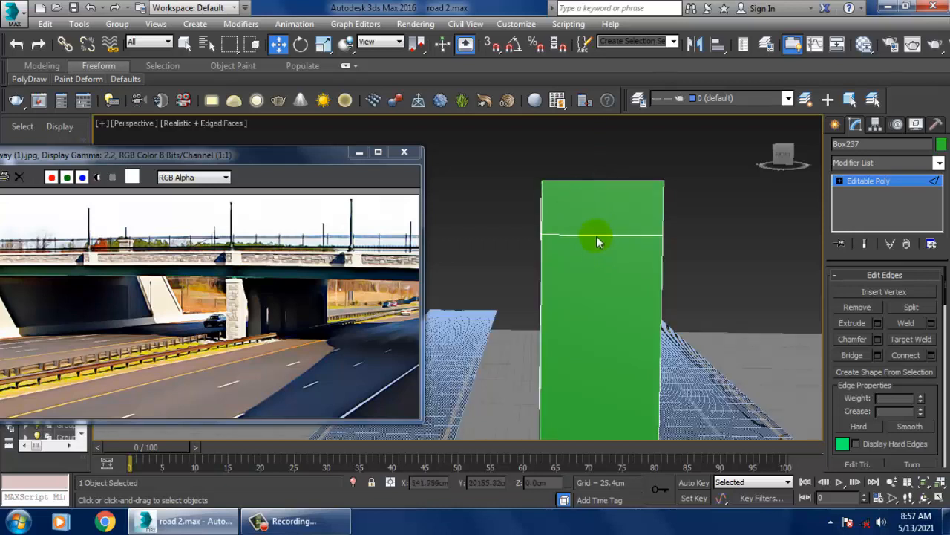
left_click(614, 245)
middle_click_drag(617, 245, 616, 197, "alt")
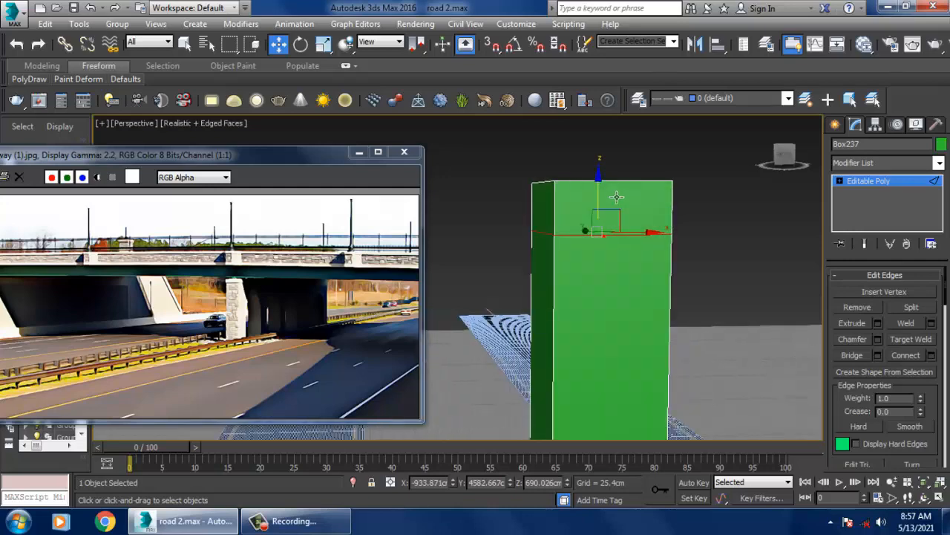
left_click_drag(607, 195, 611, 180)
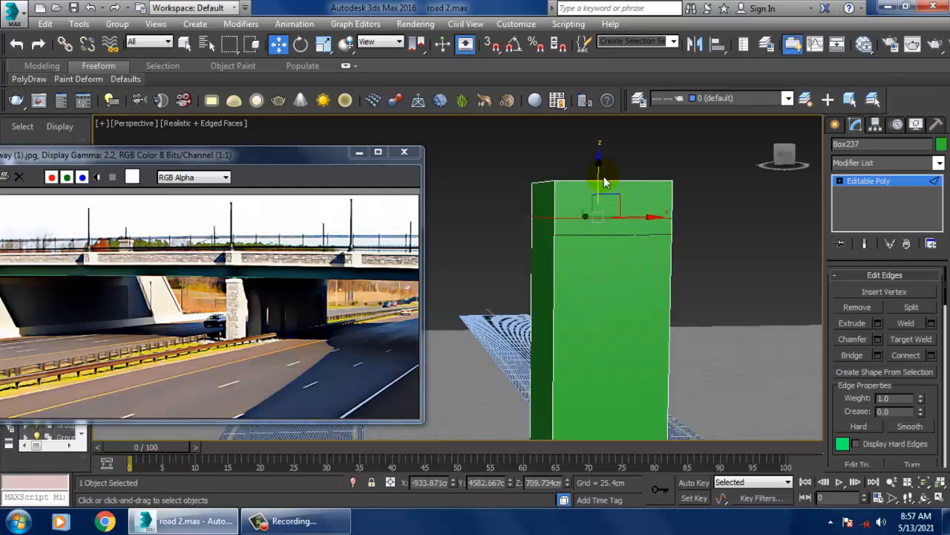
Bevel the side polygons of the pillar's top band outward by Local Normal with an outline of -9.782 cm.
key("4")
left_click(714, 205)
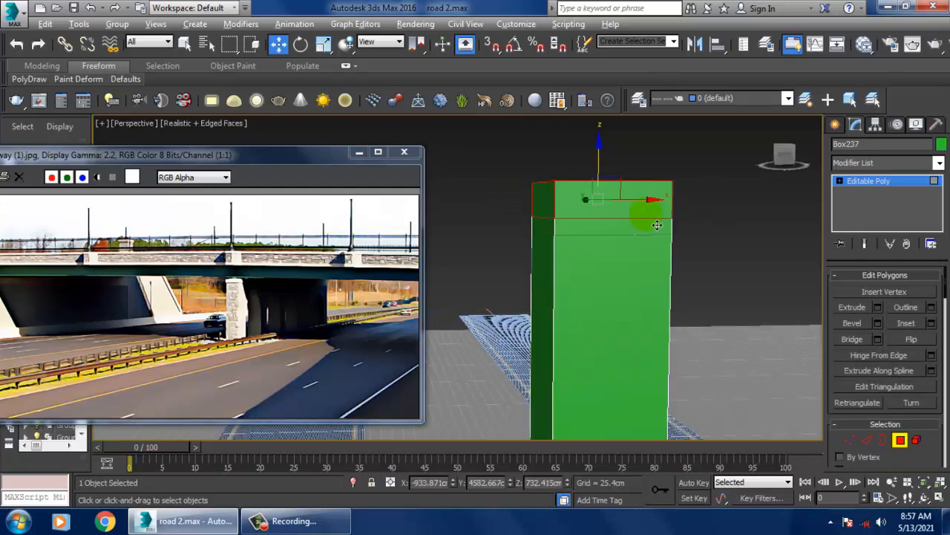
middle_click_drag(714, 205, 672, 170, "alt")
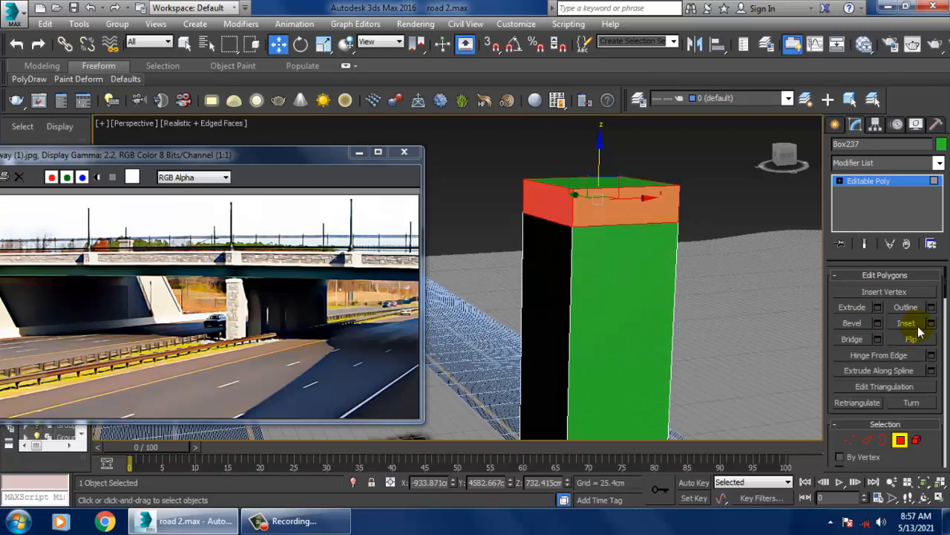
left_click(878, 323)
left_click(482, 284)
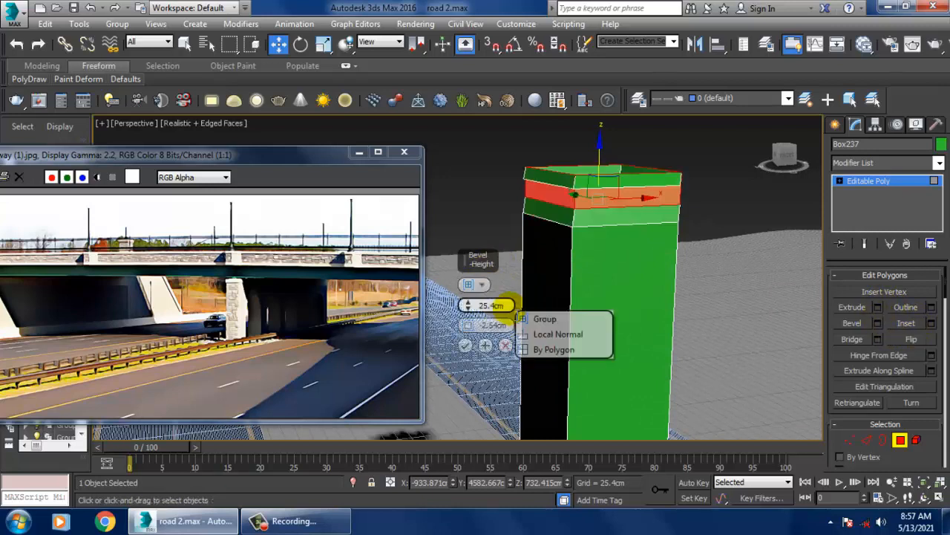
left_click(548, 334)
left_click(482, 285)
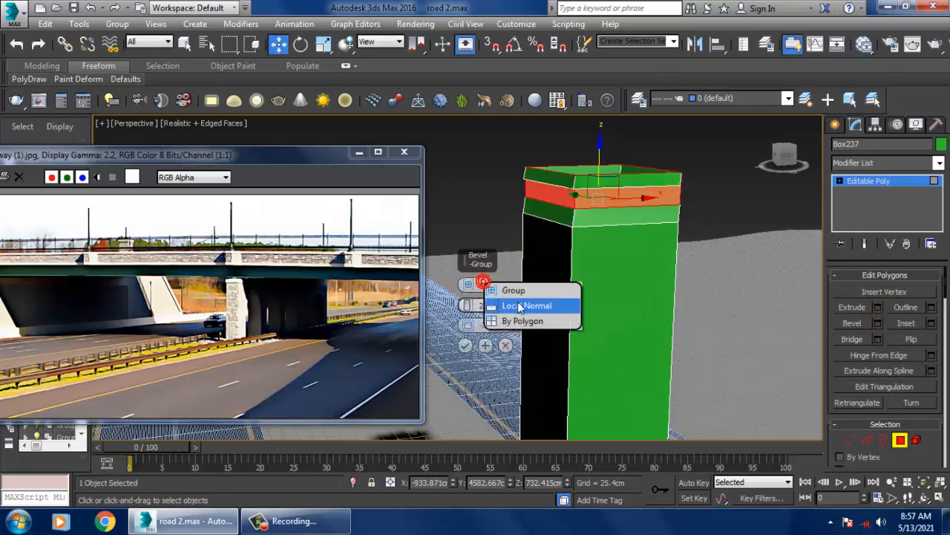
left_click(522, 305)
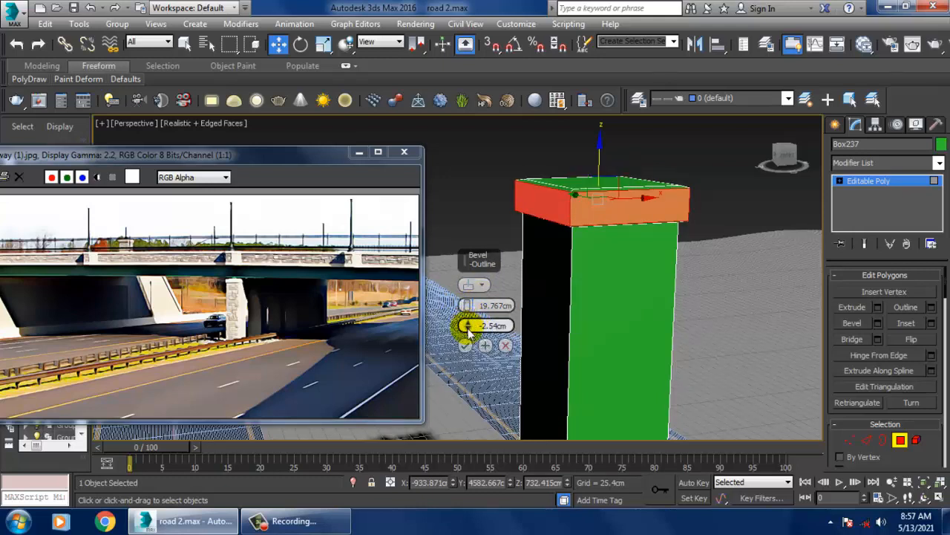
left_click_drag(467, 333, 476, 346)
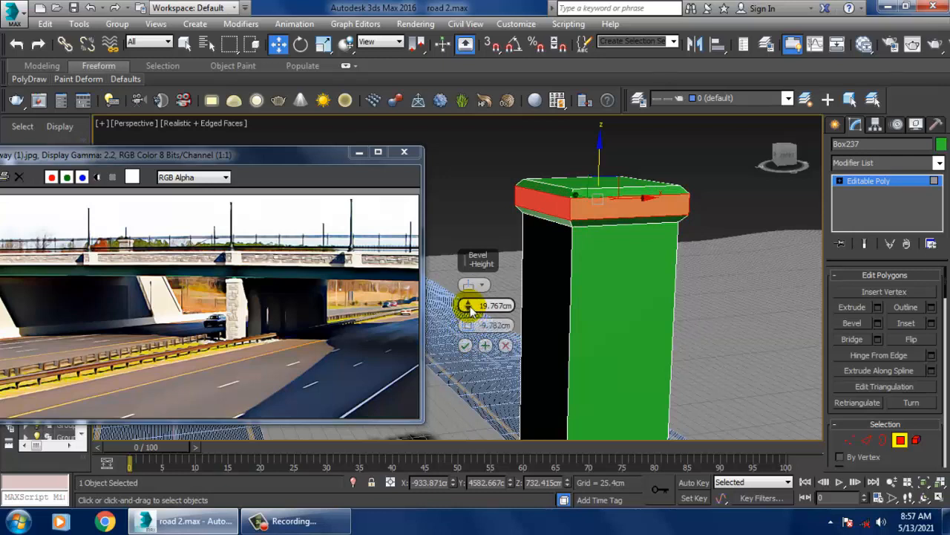
left_click_drag(469, 311, 471, 334)
left_click(465, 346)
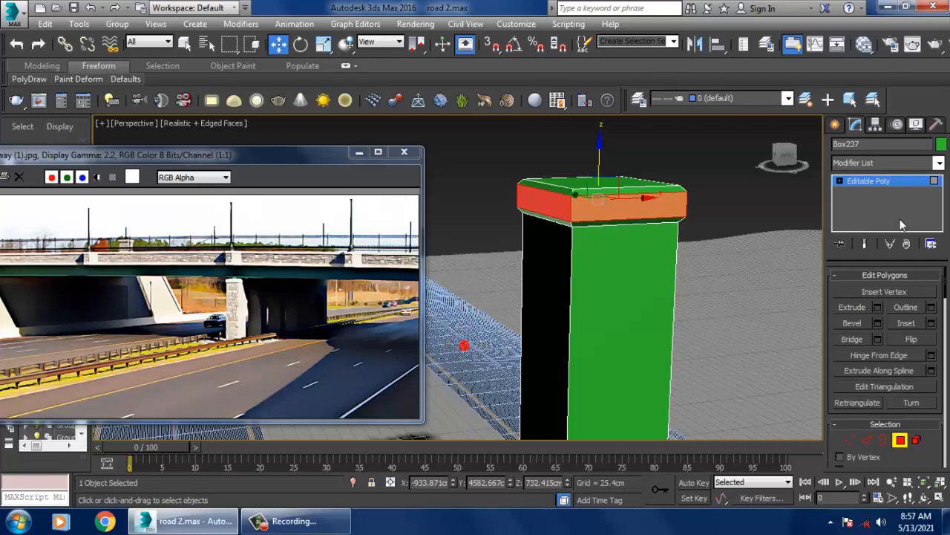
Raise the vertices of the pillar's beveled cap slightly to make the pillar taller.
left_click(874, 184)
middle_click_drag(668, 256, 640, 214, "alt")
scroll(696, 245, "down", 5)
scroll(636, 230, "up", 5)
scroll(640, 218, "down", 5)
scroll(653, 229, "up", 6)
key("1")
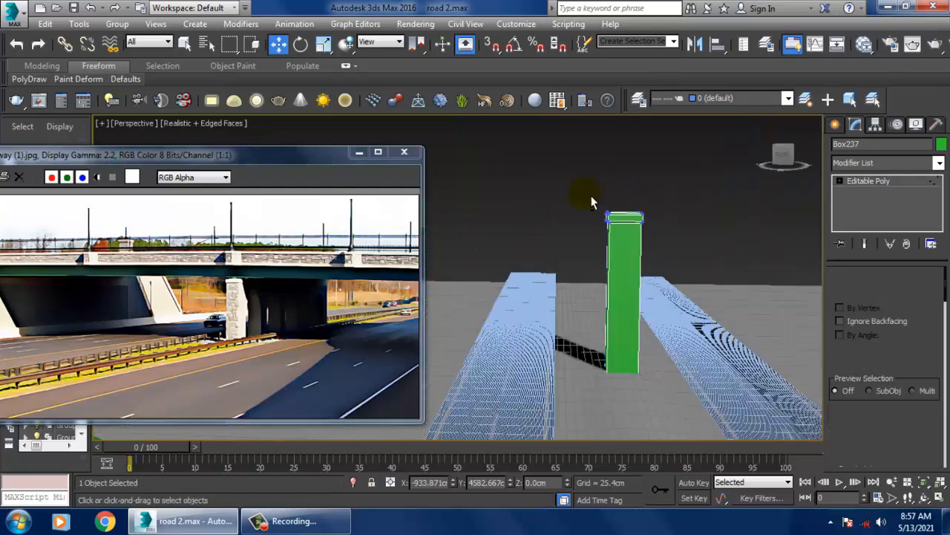
left_click_drag(569, 170, 684, 238)
left_click_drag(628, 175, 627, 170)
left_click(876, 185)
Clone the pillar along Y between the two roads as three copies about 610 cm apart.
scroll(750, 245, "down", 5)
middle_click_drag(743, 249, 689, 294, "alt")
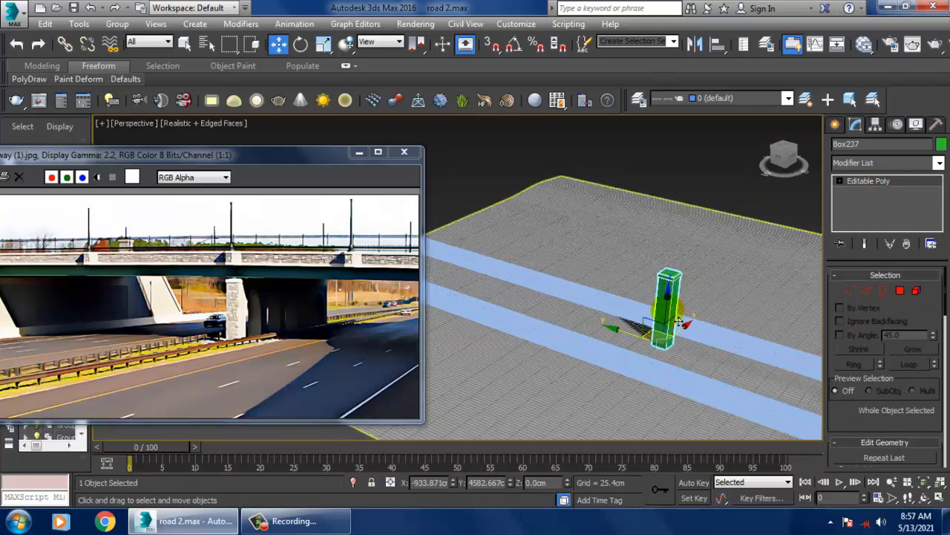
mouse_move(633, 341)
left_mouse_down("shift")
mouse_move(566, 329)
mouse_move(586, 329)
mouse_move(571, 320)
left_mouse_up("shift")
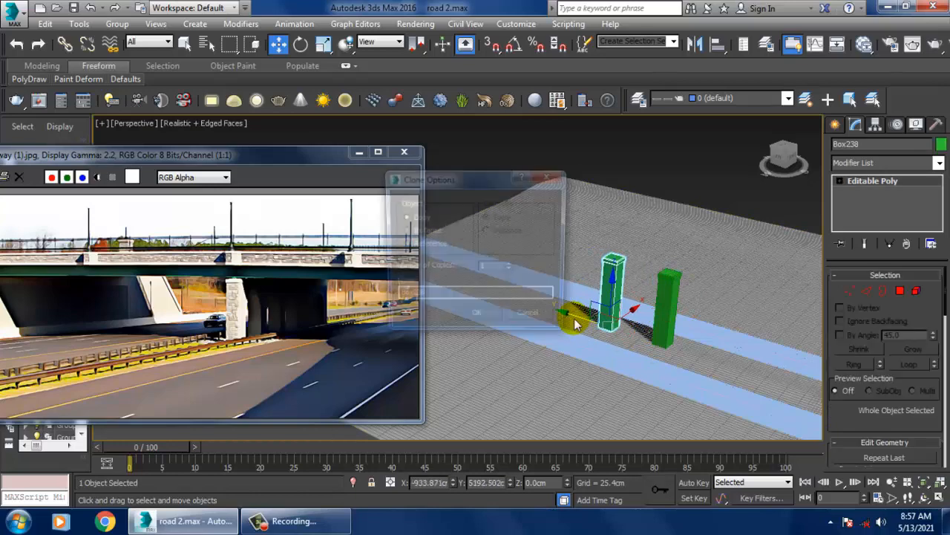
left_click(477, 318)
mouse_move(520, 297)
middle_mouse_down("alt")
mouse_move(656, 271)
mouse_move(626, 260)
mouse_move(674, 263)
middle_mouse_up("alt")
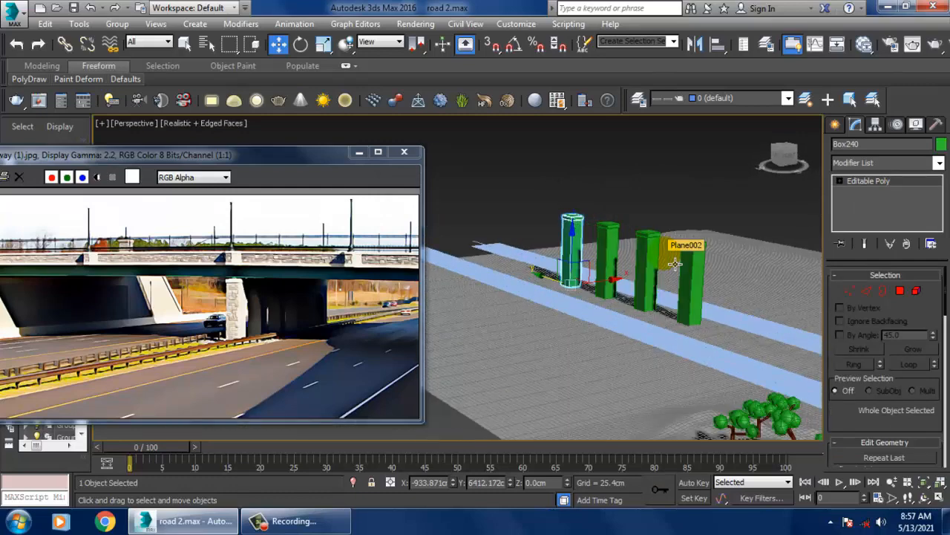
middle_click_drag(672, 263, 823, 332, "alt")
Create a small flat box with AutoGrid at the centre of the front pillar's top in the Top view.
left_click(631, 311)
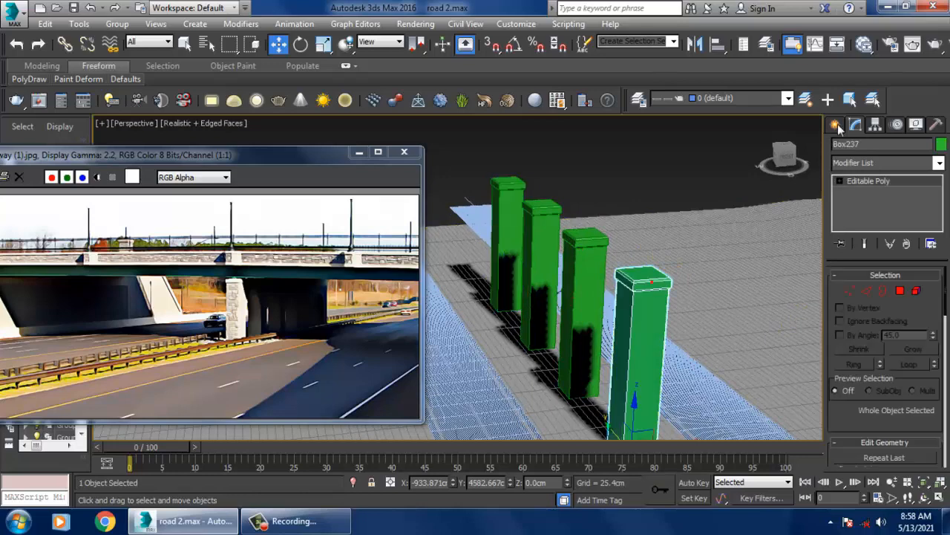
left_click(836, 124)
left_click(860, 213)
key("alt+w")
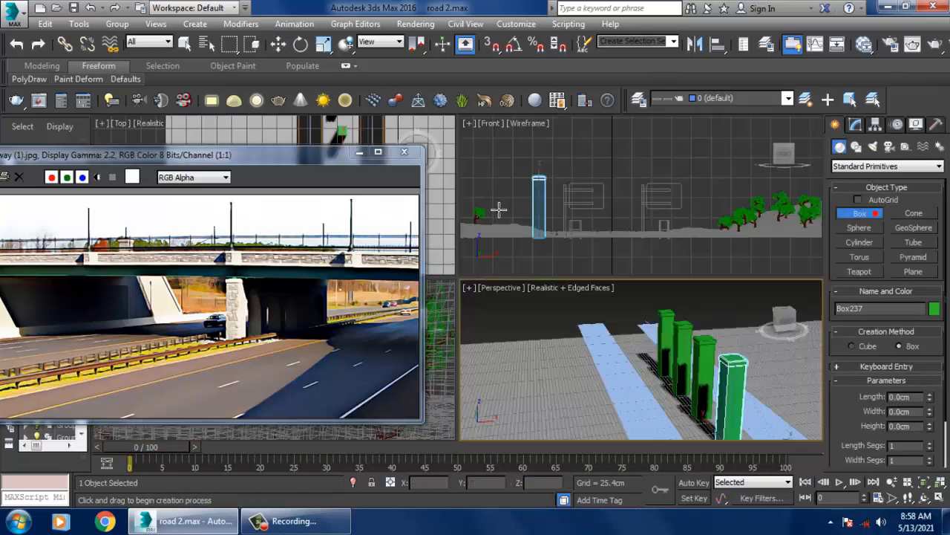
right_click(453, 212)
key("alt+w")
key("z")
scroll(587, 229, "down", 3)
middle_click_drag(591, 237, 607, 239)
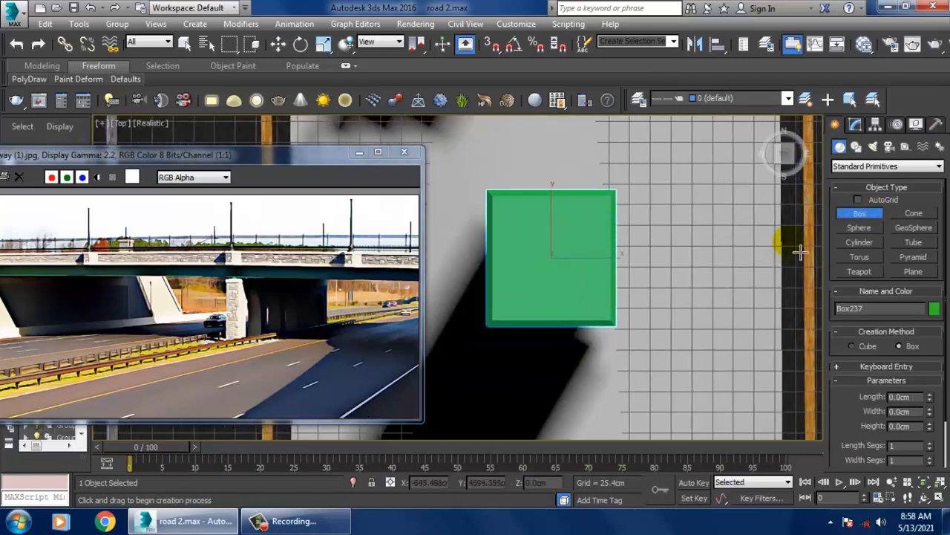
left_click_drag(542, 245, 569, 268)
left_click(579, 265)
right_click(579, 265)
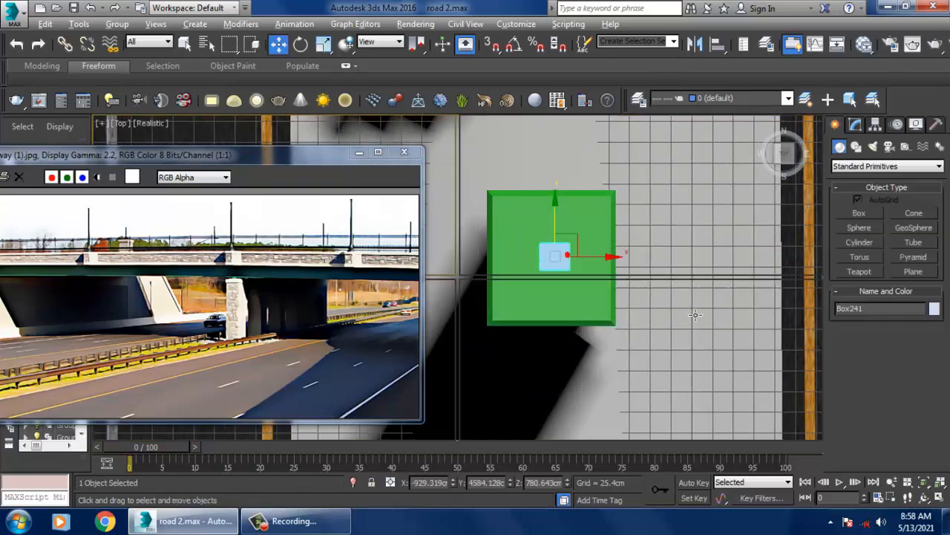
Scale the small box to about 229% along Z and lower it onto the pillar at a Z of about 770 cm.
key("p")
key("z")
scroll(654, 316, "down", 3)
scroll(659, 316, "down", 3)
middle_click_drag(659, 315, 632, 286, "alt")
scroll(625, 312, "down", 3)
key("r")
left_click_drag(624, 231, 625, 178)
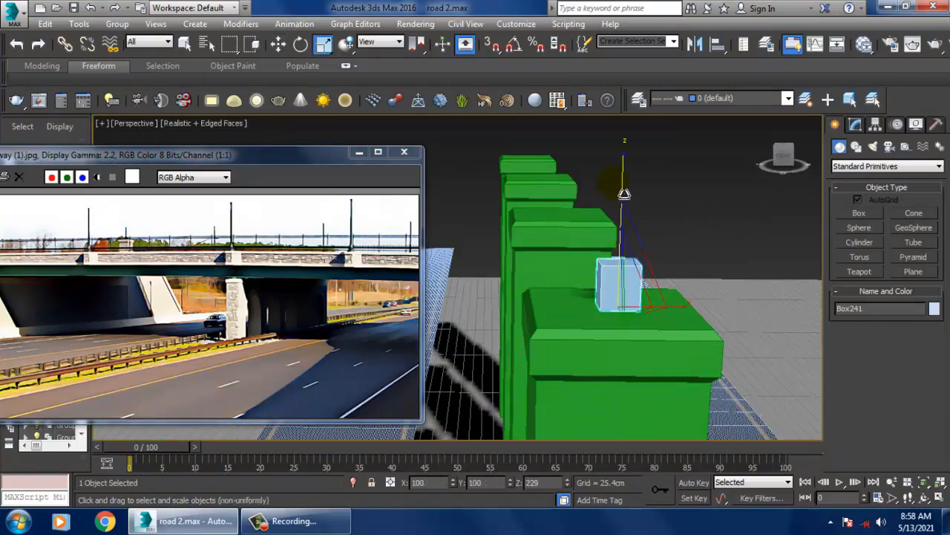
key("w")
left_click_drag(629, 259, 642, 271)
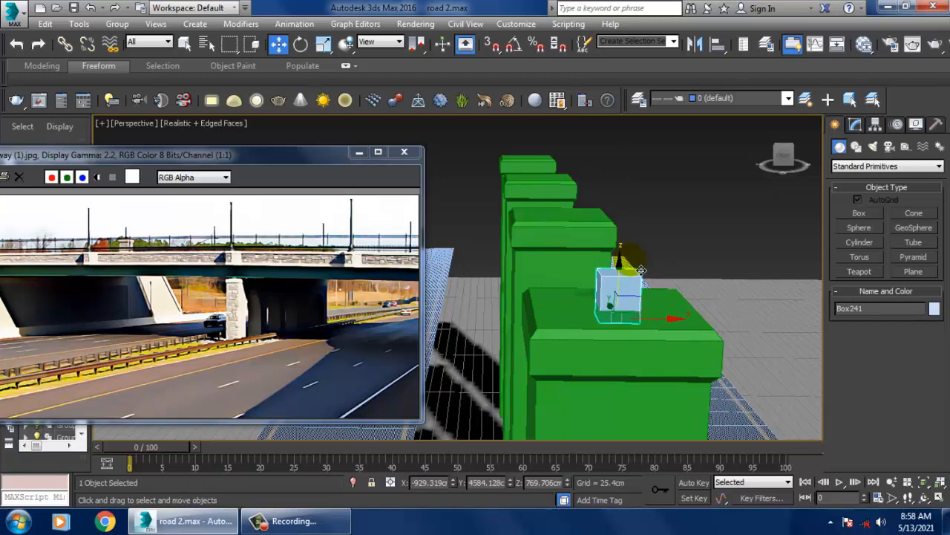
Copy the small box along Y onto the second pillar in the Top view.
key("alt+w")
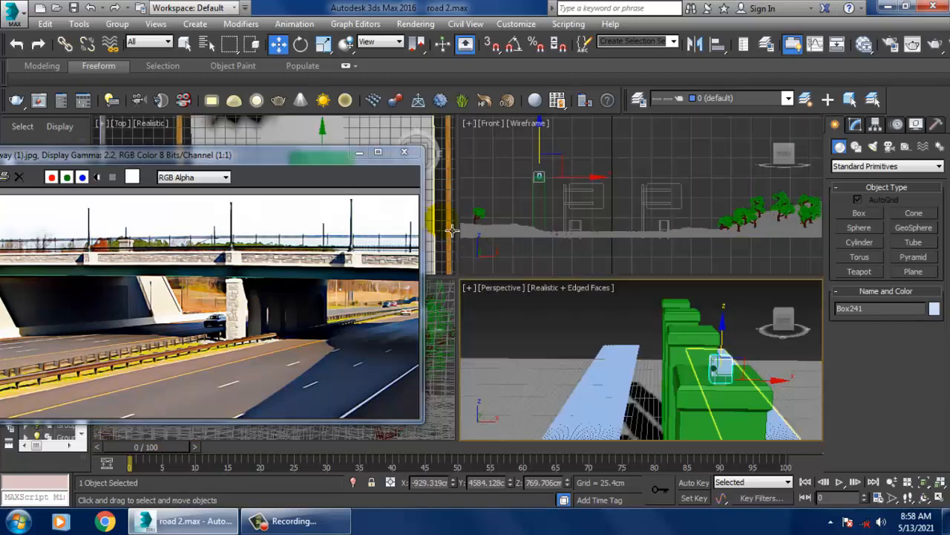
key("alt+w")
middle_click_drag(583, 233, 574, 323, "alt")
key("t")
scroll(599, 251, "down", 10)
scroll(591, 251, "up", 3)
mouse_move(584, 289)
left_mouse_down("shift")
mouse_move(587, 164)
mouse_move(599, 175)
left_mouse_up("shift")
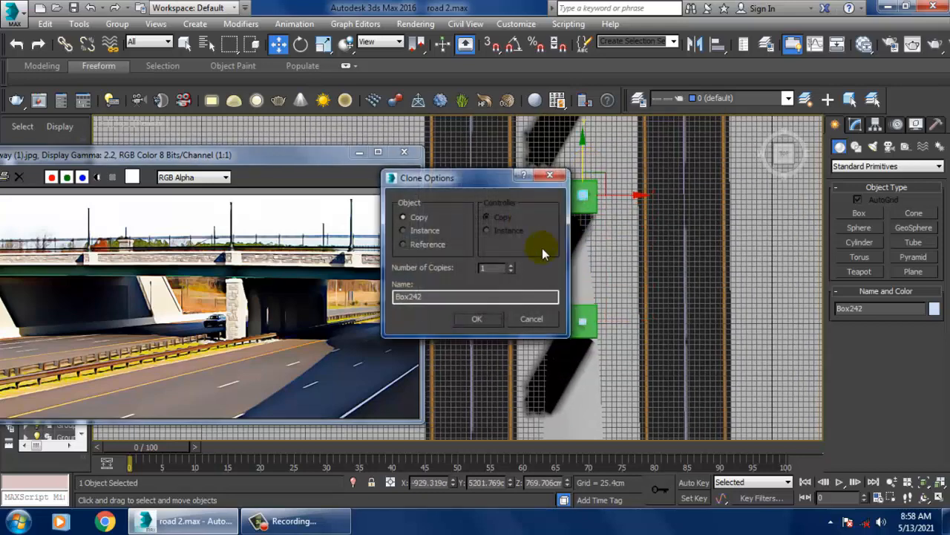
left_click(483, 315)
Copy the small box along Y onto the third and fourth pillars.
middle_click_drag(632, 238, 656, 409)
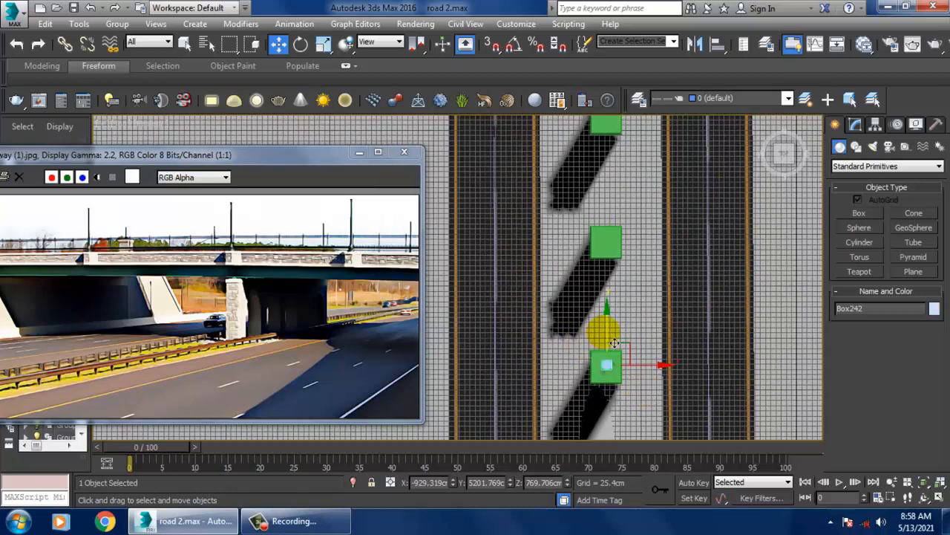
left_click_drag(615, 343, 621, 217, "shift")
left_click(484, 314)
middle_click_drag(619, 217, 612, 324)
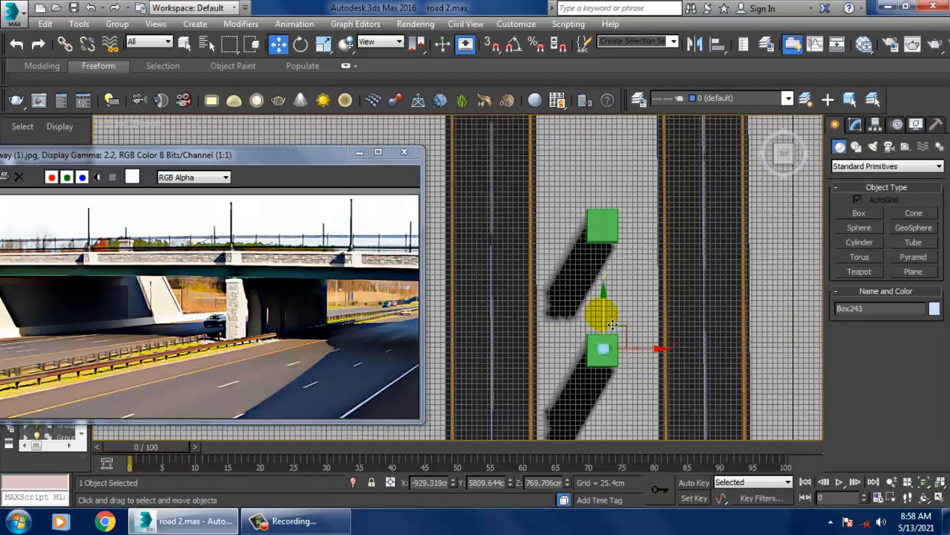
mouse_move(613, 319)
left_mouse_down("shift")
mouse_move(630, 181)
mouse_move(632, 193)
left_mouse_up("shift")
left_click(472, 318)
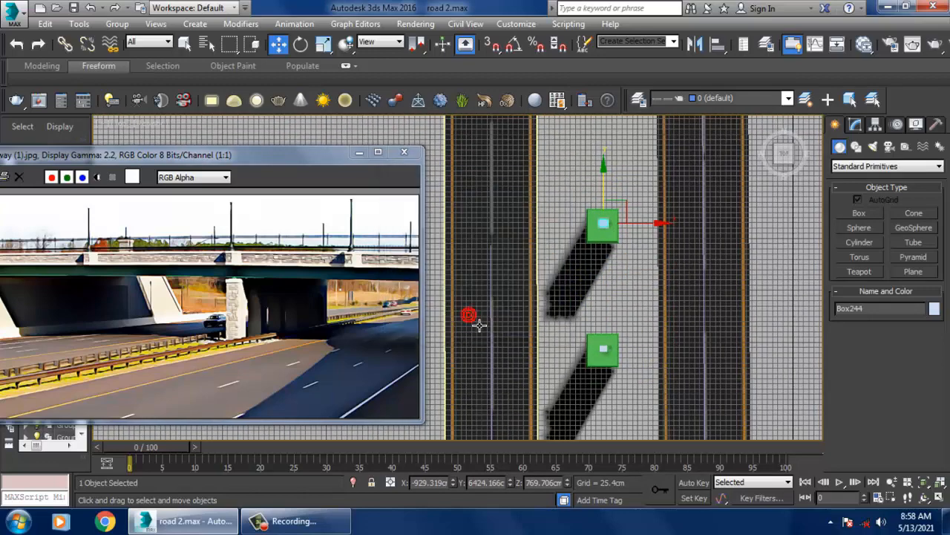
Draw a straight horizontal two-point line in the Front view at pillar-top height, spanning across both roads.
key("alt+w")
middle_click_drag(731, 251, 701, 250)
middle_click_drag(584, 191, 637, 216)
middle_click_drag(706, 378, 692, 378)
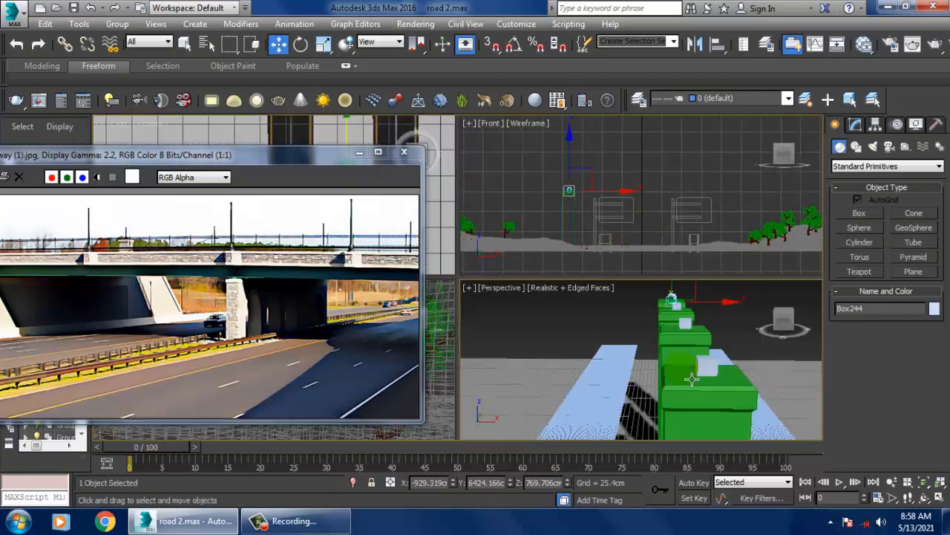
key("alt+w")
key("alt+w")
middle_click_drag(652, 184, 765, 244)
key("alt+w")
scroll(706, 222, "down", 3)
scroll(689, 250, "up", 2)
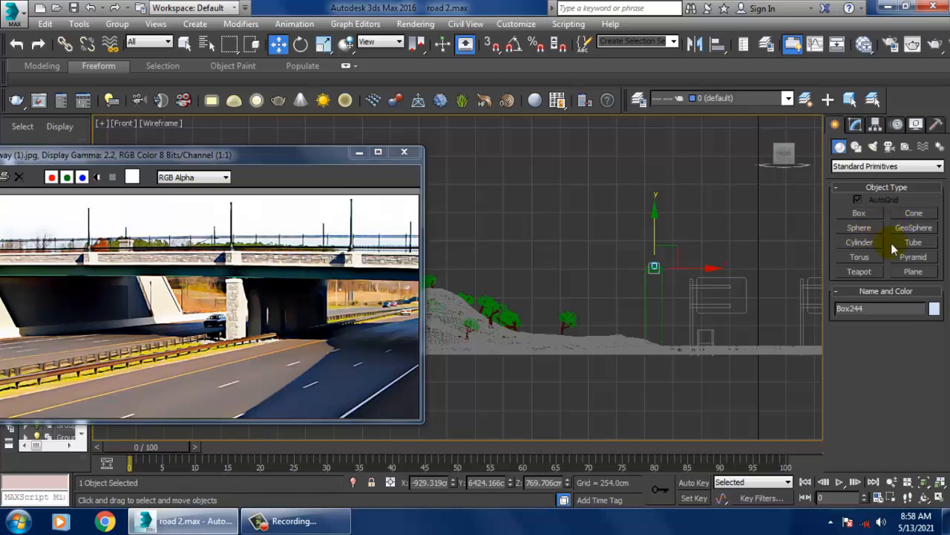
left_click(856, 147)
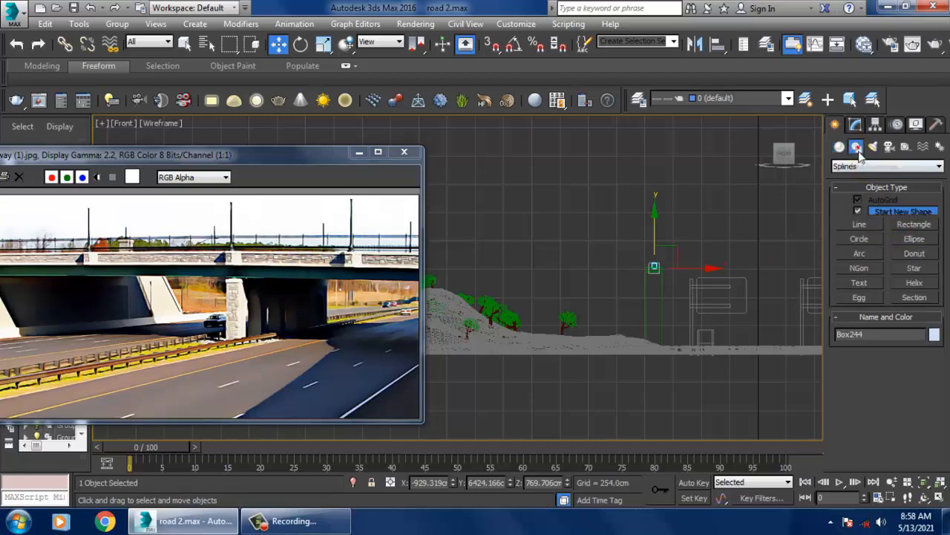
left_click(859, 224)
scroll(672, 276, "down", 3)
middle_click_drag(672, 276, 579, 320)
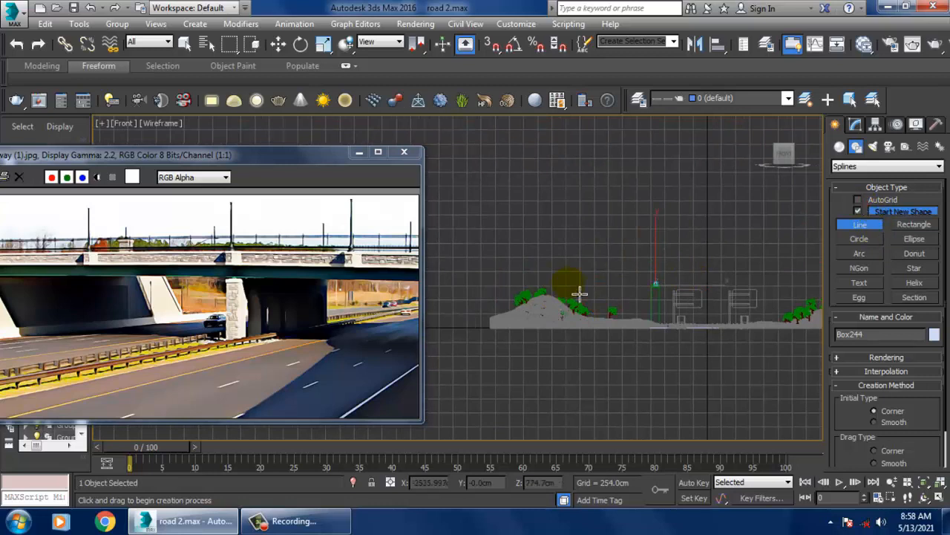
left_click(536, 286)
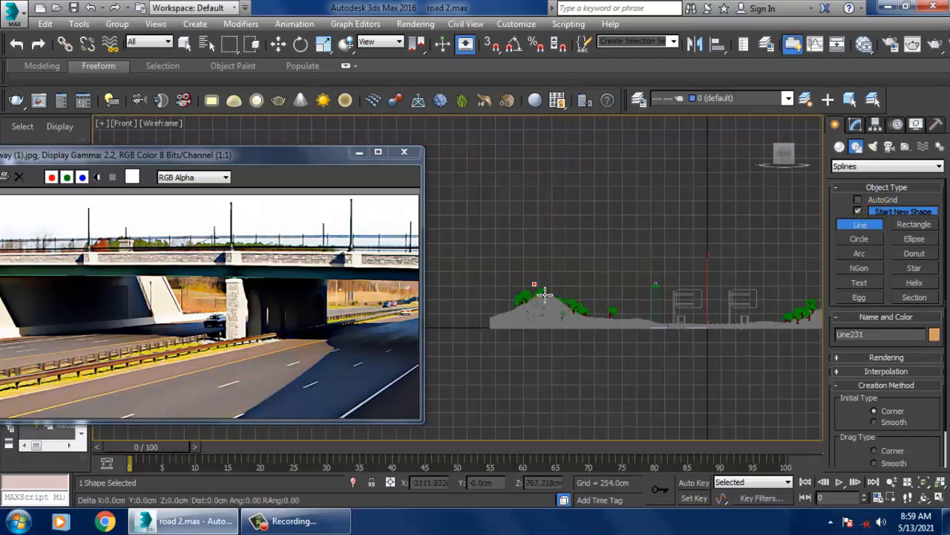
left_click(821, 284, "shift")
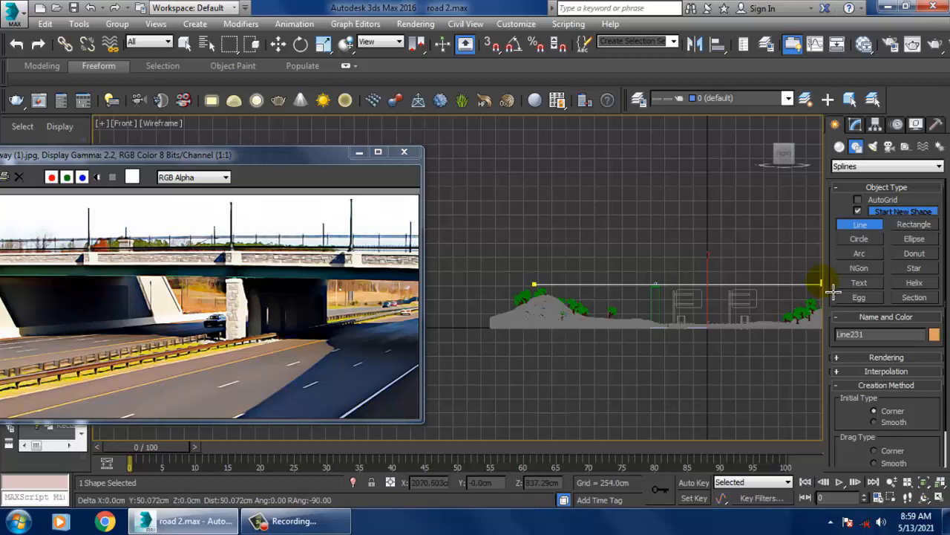
key("w")
Move the line along Y to the front pillar, at a Y of about 4598 cm.
key("alt+w")
middle_click(749, 380)
key("alt+w")
middle_click_drag(748, 380, 628, 326, "alt")
scroll(728, 370, "down", 4)
scroll(630, 346, "up", 4)
middle_click_drag(661, 357, 629, 356)
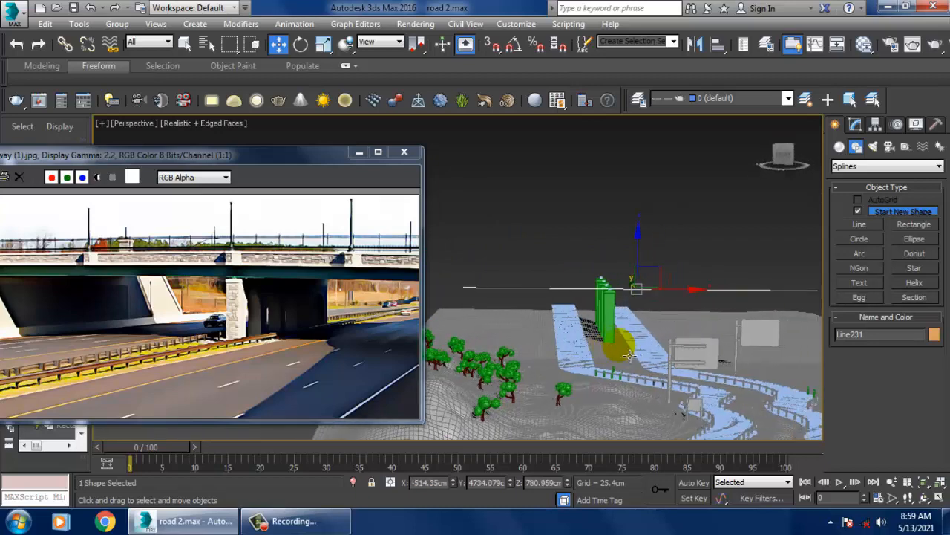
scroll(629, 356, "up", 6)
middle_click_drag(636, 265, 661, 269, "alt")
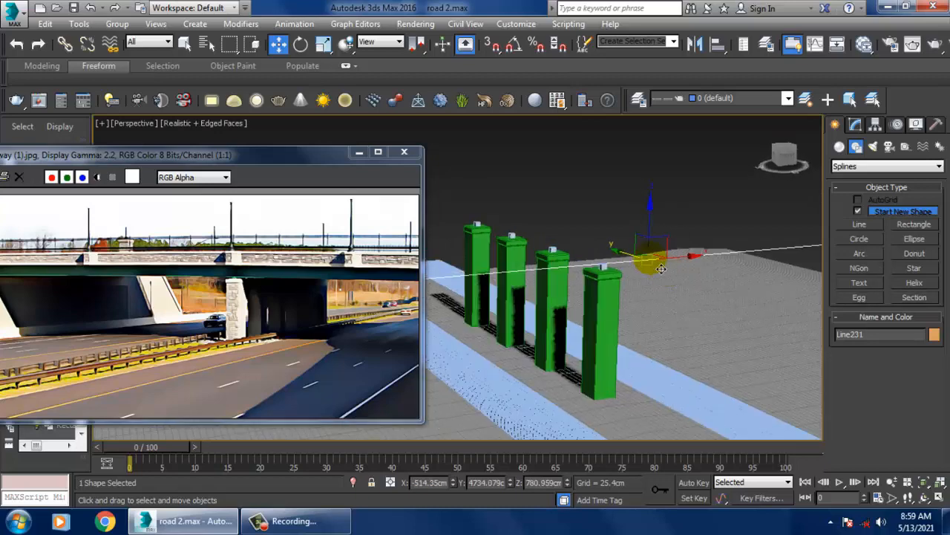
scroll(661, 269, "up", 3)
left_click_drag(641, 266, 669, 269)
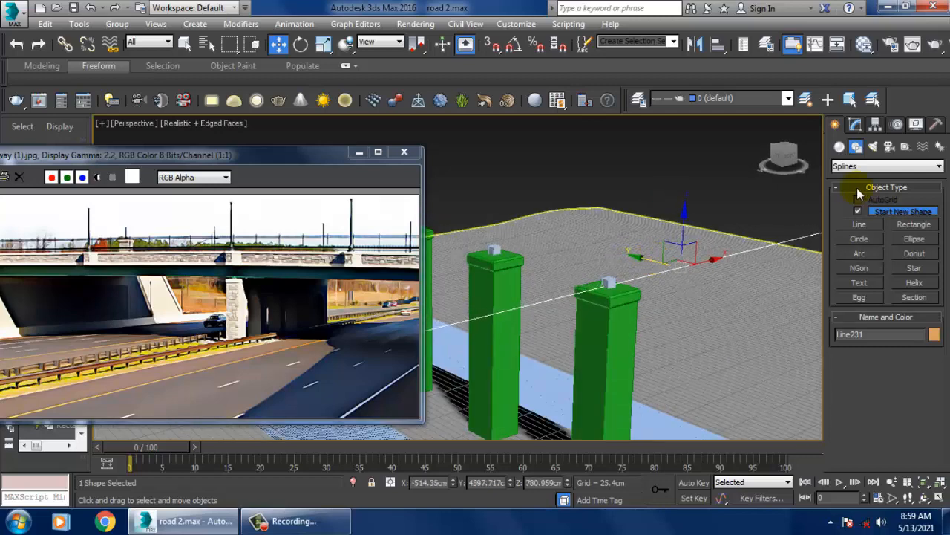
Apply a Sweep modifier to the line with the built-in Wide Flange section.
left_click(856, 124)
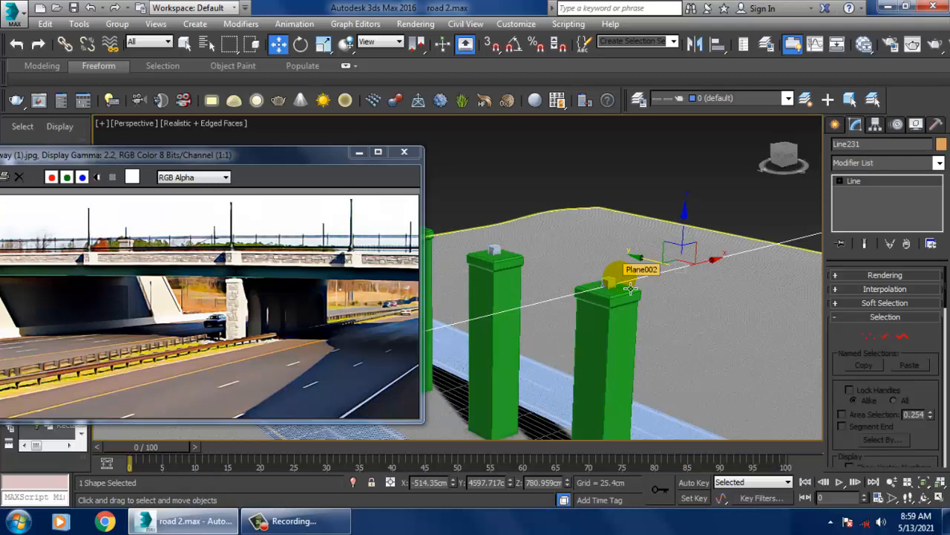
left_click(856, 169)
type("sw")
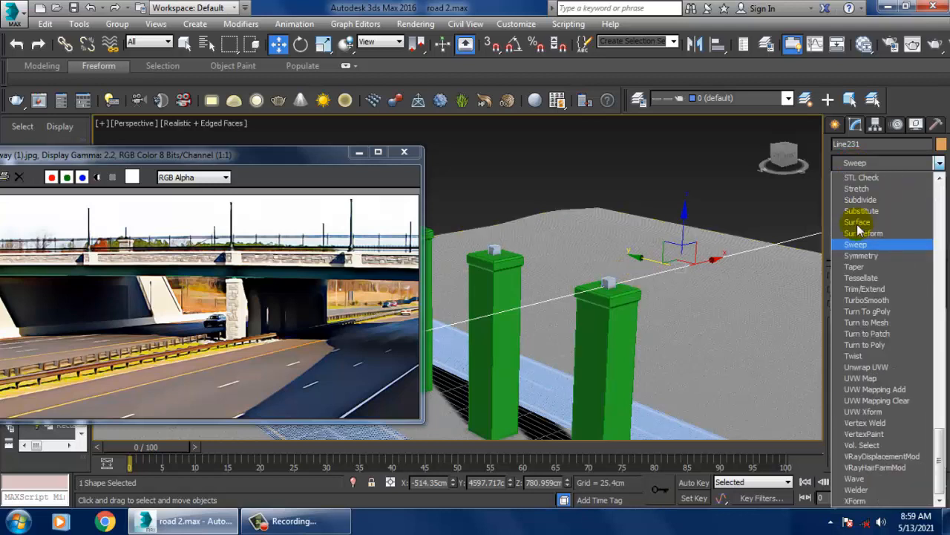
left_click(874, 247)
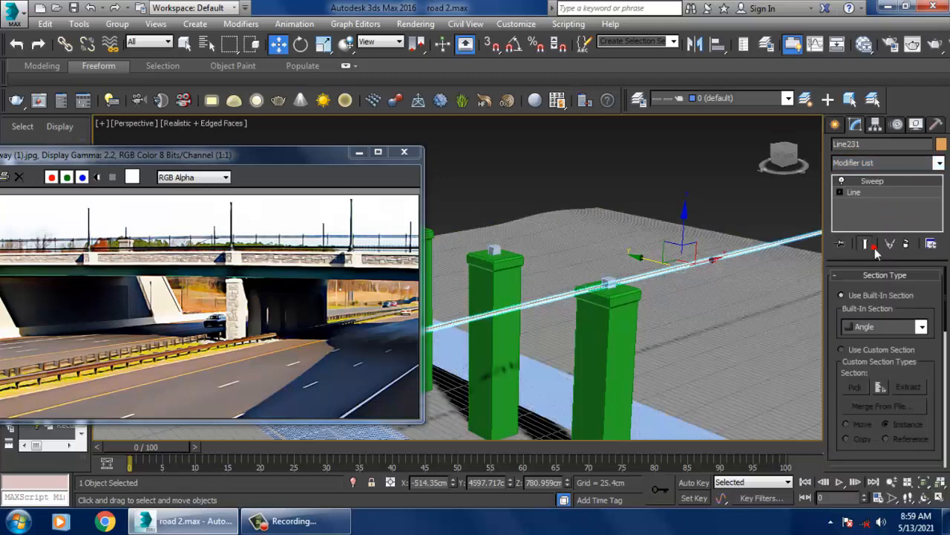
left_click(921, 328)
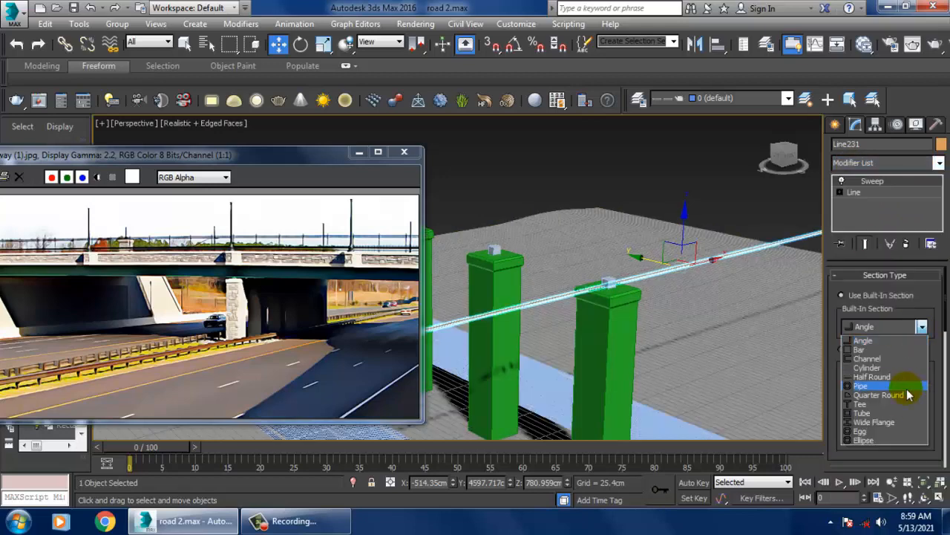
left_click(904, 422)
Set the Wide Flange section's length to about 39.3 cm and its width to about 21.6 cm.
scroll(664, 297, "up", 5)
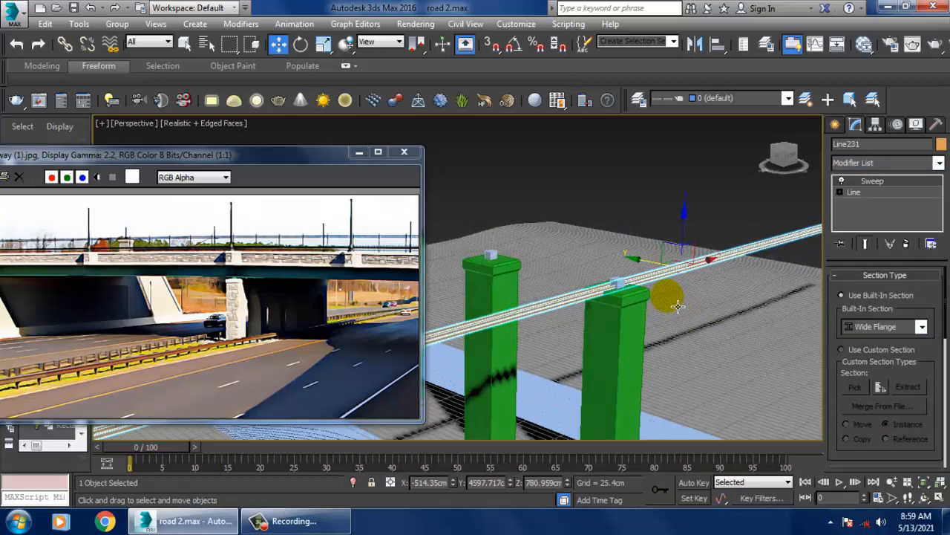
scroll(664, 297, "up", 2)
scroll(664, 297, "down", 3)
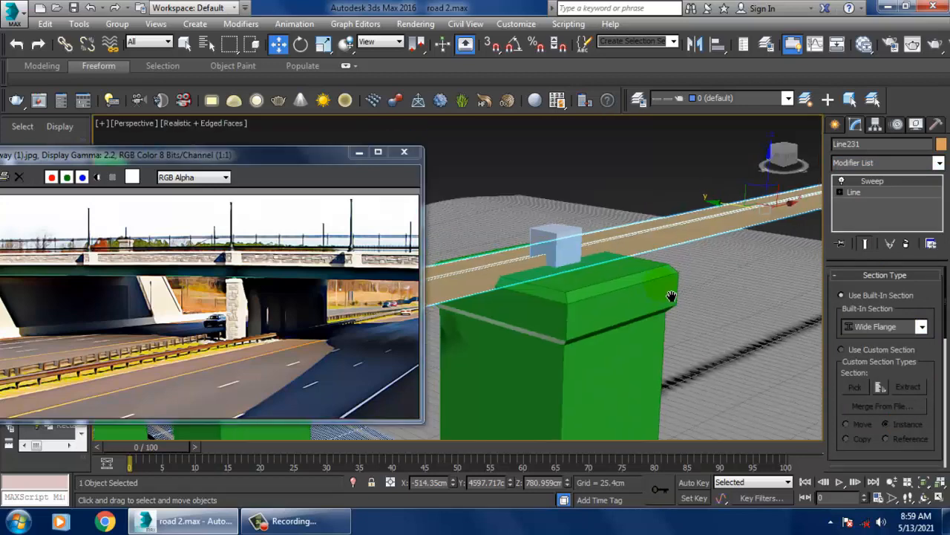
left_click_drag(944, 376, 929, 251)
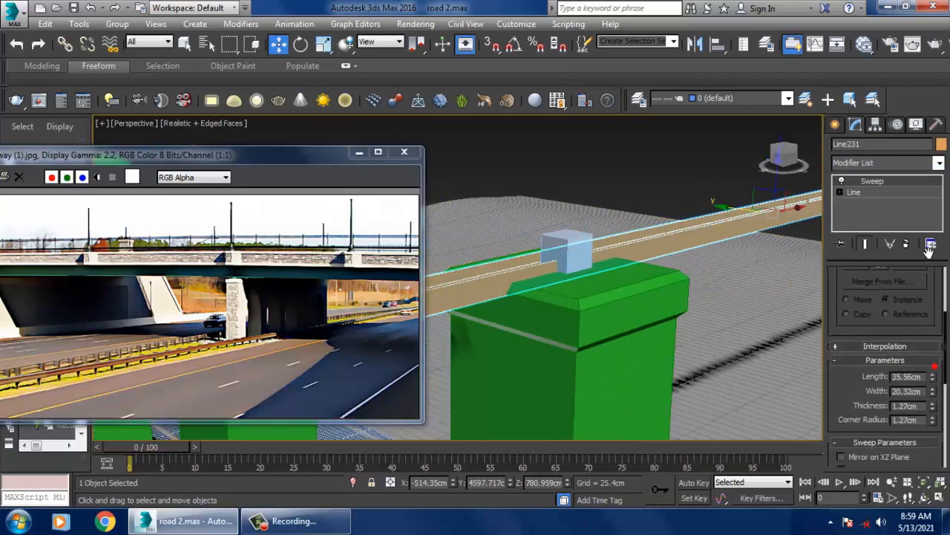
left_click_drag(931, 376, 927, 386)
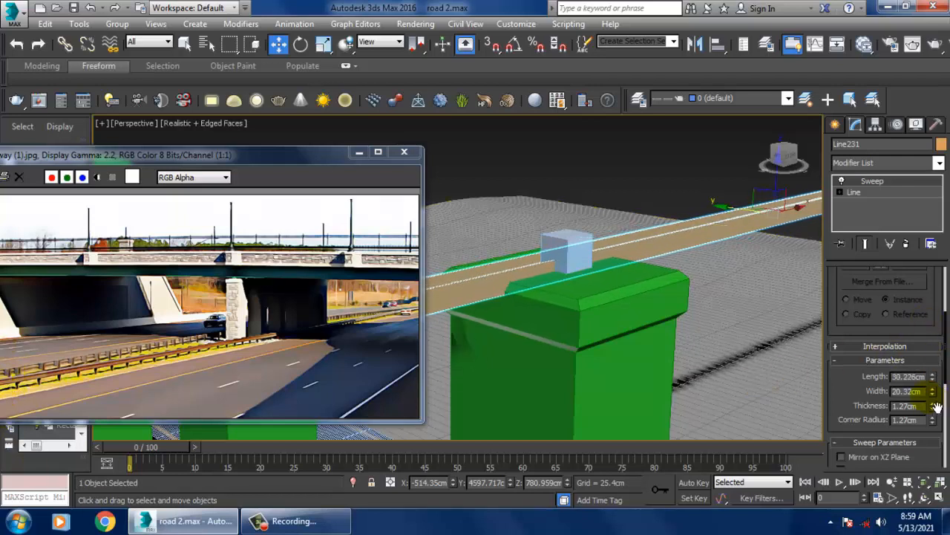
left_click_drag(933, 391, 915, 292)
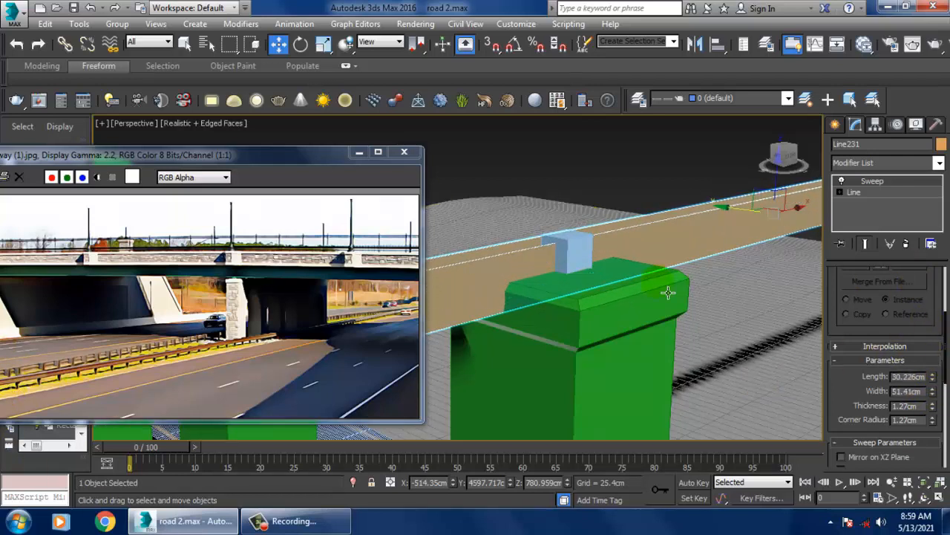
middle_click_drag(670, 289, 743, 272, "alt")
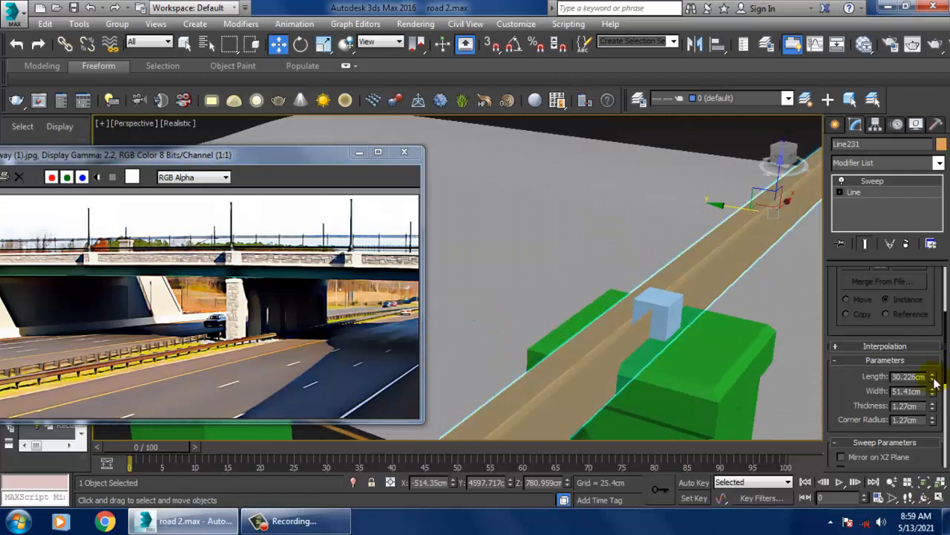
left_click_drag(943, 386, 945, 429)
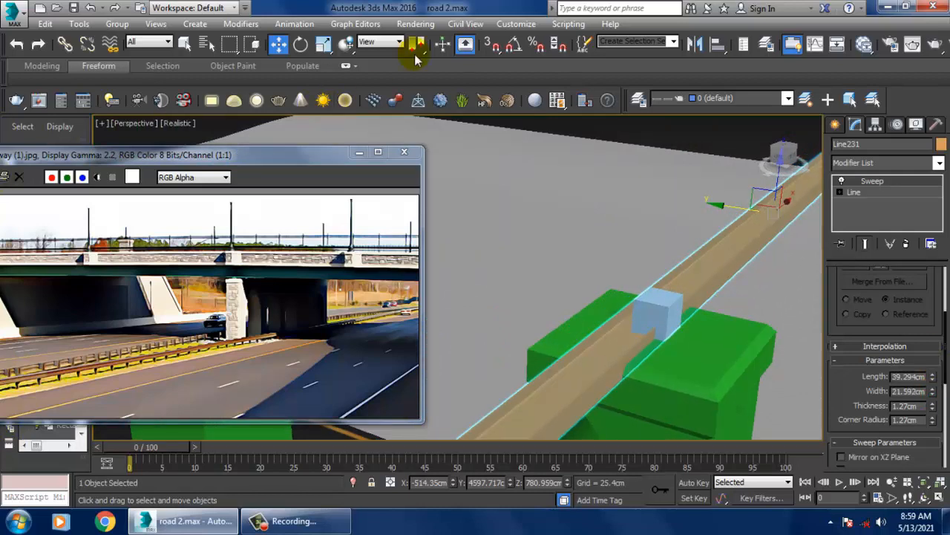
Set the angle snap to 90 degrees and rotate the swept beam 90° about its X axis.
right_click(515, 49)
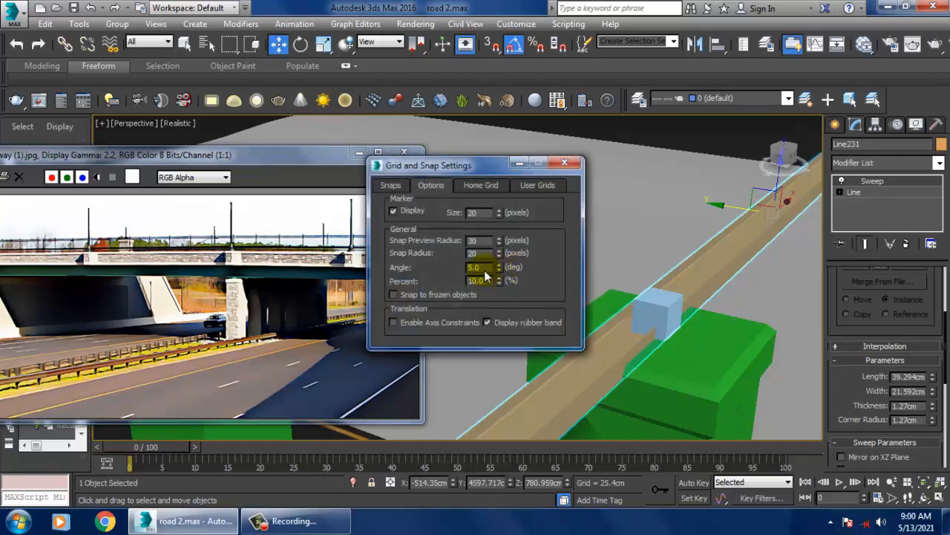
type("90")
left_click(563, 164)
key("e")
middle_click_drag(806, 210, 789, 223)
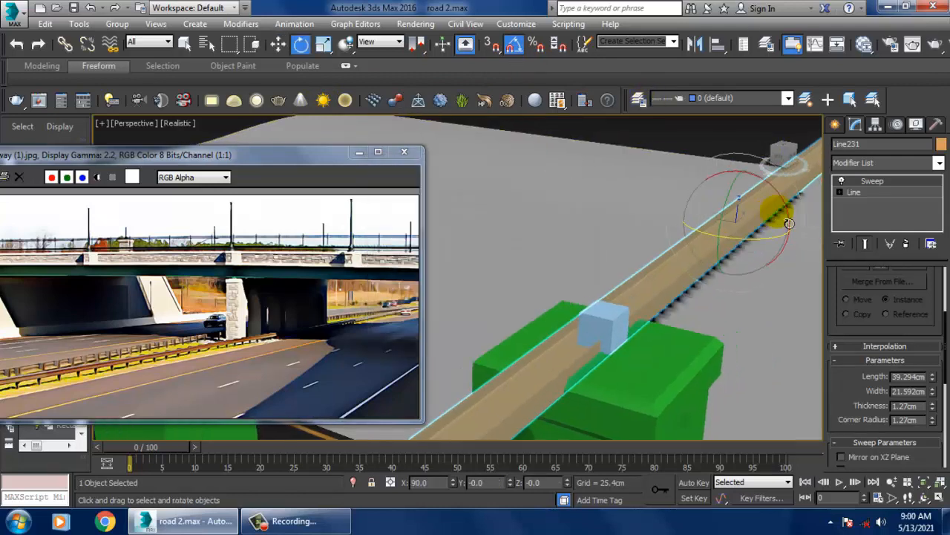
left_click_drag(790, 214, 795, 216)
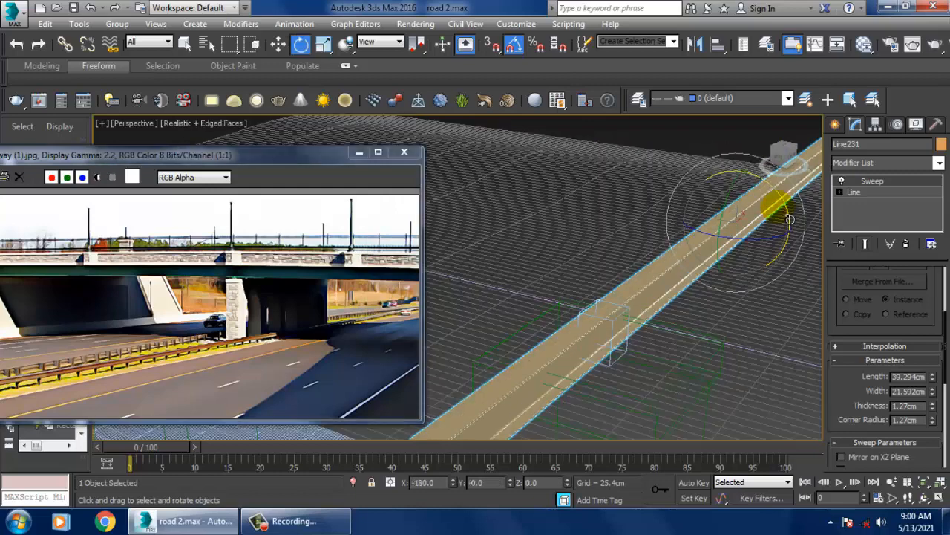
Reduce the beam section's width to about 12.1 cm.
middle_click_drag(675, 296, 700, 291, "alt")
double_click(909, 376)
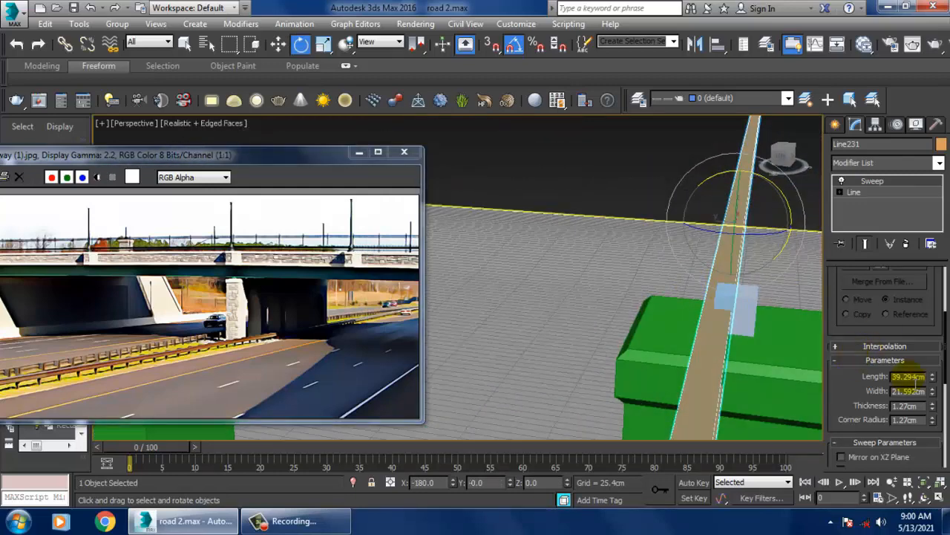
mouse_move(930, 379)
left_mouse_down()
mouse_move(936, 398)
mouse_move(24, 432)
left_mouse_up()
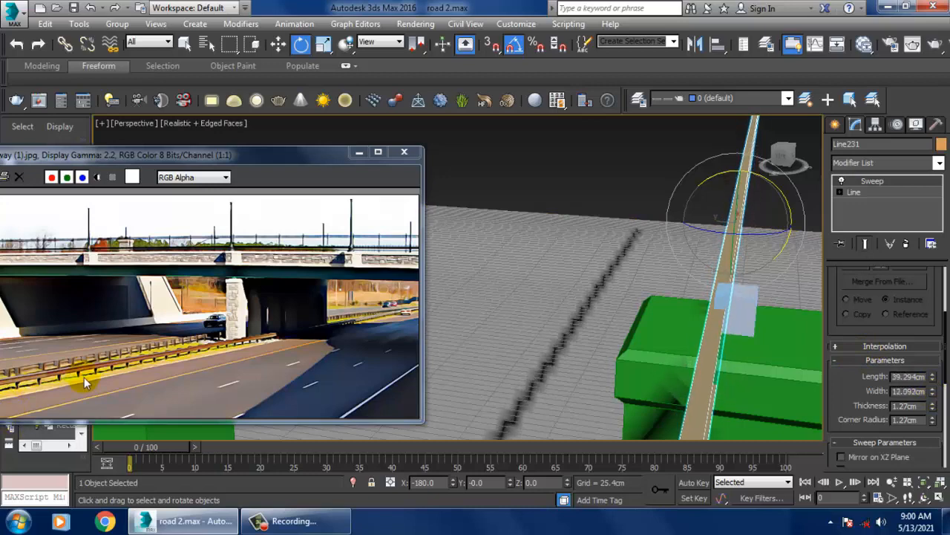
middle_click_drag(632, 290, 601, 276, "alt")
Raise the beam above the pillar's small box in the Front view, to a Z of about 832 cm.
key("alt+w")
key("alt+w")
scroll(576, 275, "up", 6)
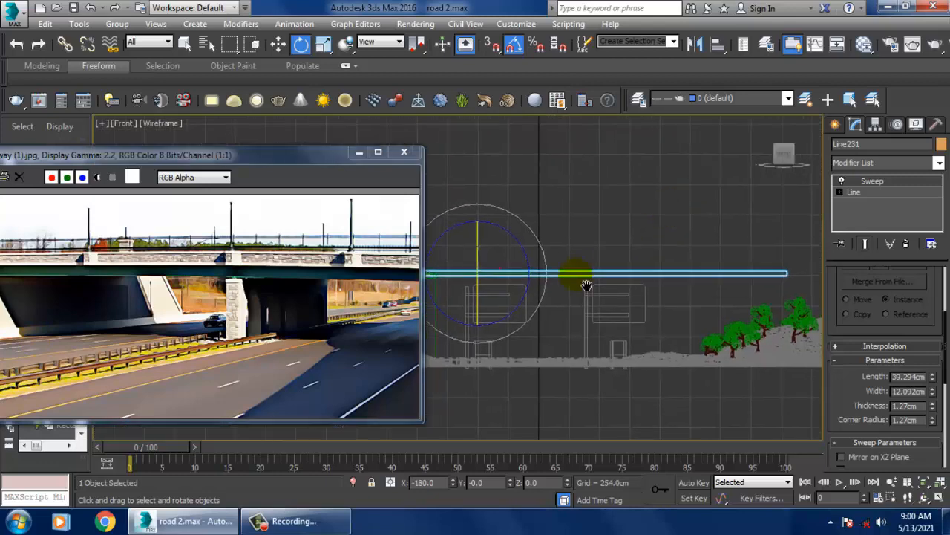
scroll(678, 304, "up", 2)
key("w")
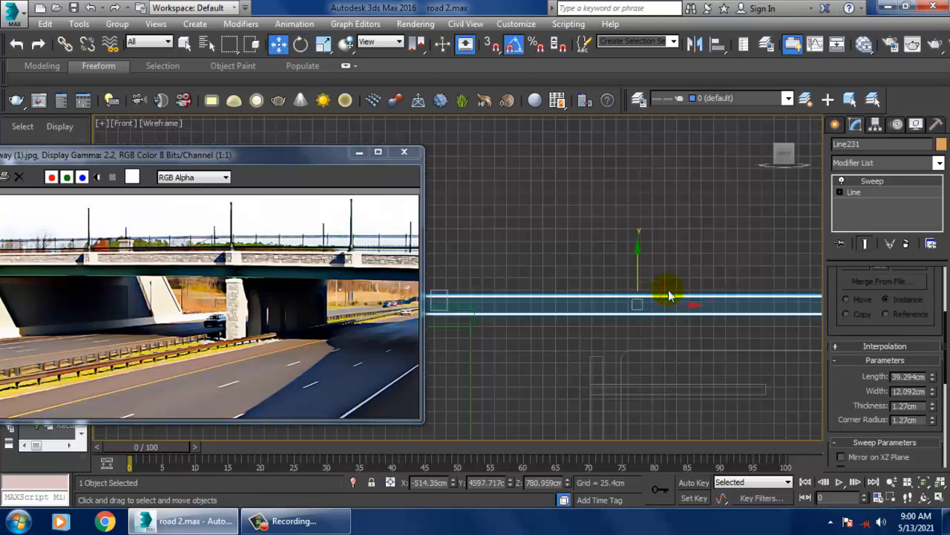
left_click_drag(650, 282, 644, 253)
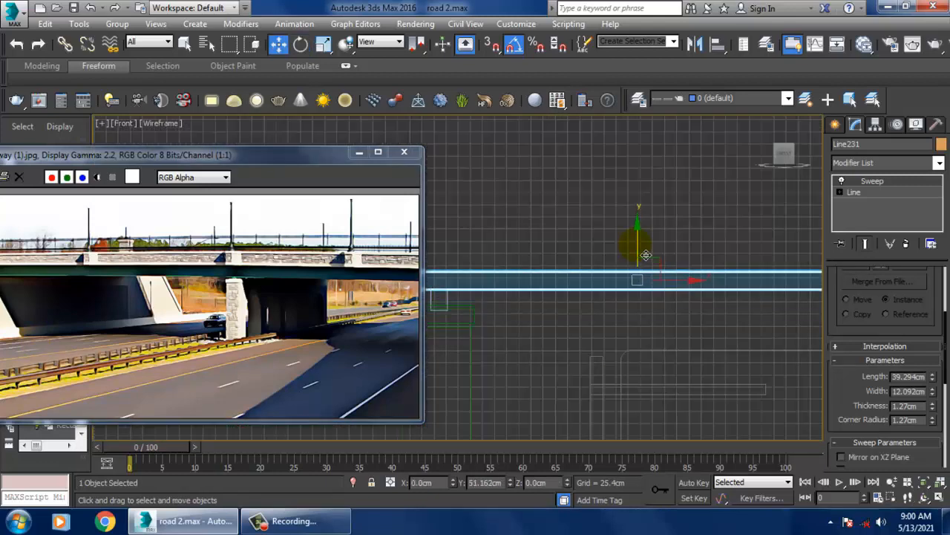
Enlarge the beam's section to a length of about 60.1 cm and a width of about 18.9 cm.
key("alt+w")
middle_click_drag(746, 329, 709, 331)
key("alt+w")
scroll(709, 331, "up", 1)
middle_click_drag(569, 291, 800, 331, "alt")
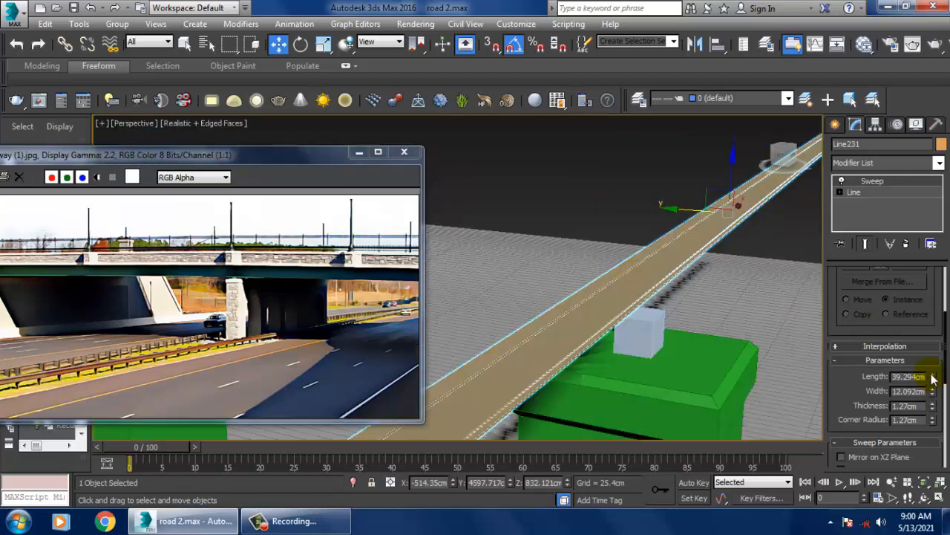
left_click_drag(933, 378, 937, 346)
left_click_drag(934, 393, 934, 371)
Shift the beam along Y to about 4578 cm and set its section thickness to about 3.6 cm.
middle_click_drag(751, 305, 738, 272, "alt")
middle_click_drag(701, 220, 702, 260, "alt")
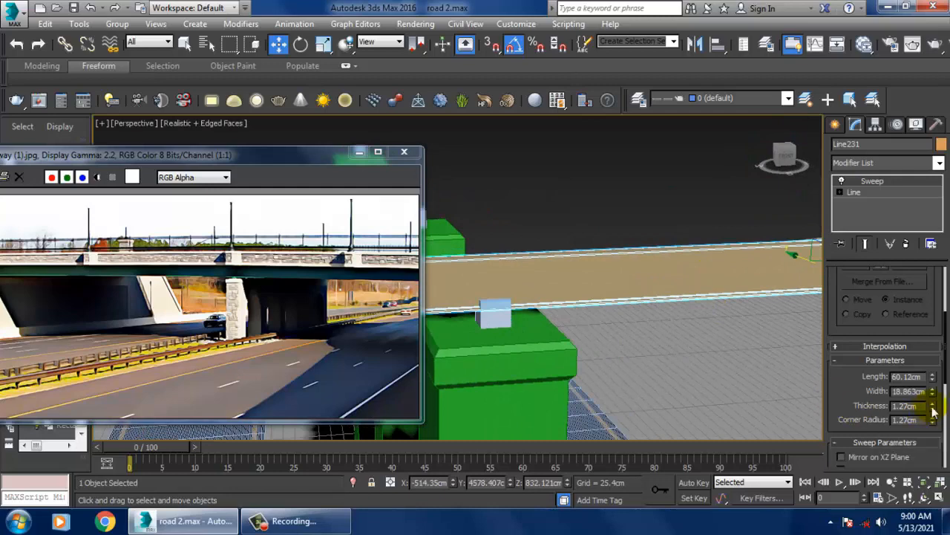
left_click_drag(940, 400, 939, 352)
middle_click_drag(757, 320, 788, 307, "alt")
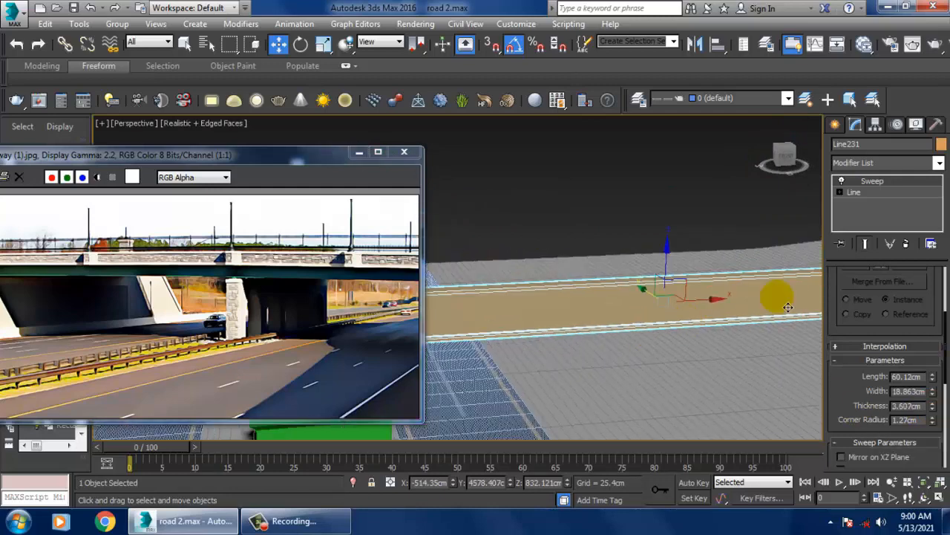
Lower the beam together with the front pillar's small box, bringing the beam to a Z of about 828 cm.
middle_click_drag(730, 271, 743, 263, "alt")
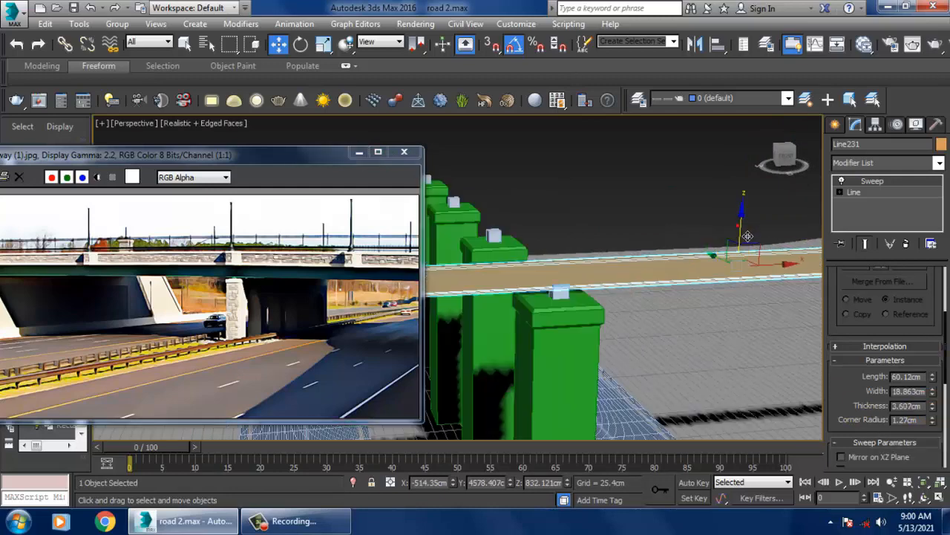
left_click_drag(748, 236, 748, 234)
middle_click_drag(679, 277, 618, 300, "alt")
left_click(647, 297, "ctrl")
middle_click_drag(680, 294, 645, 294)
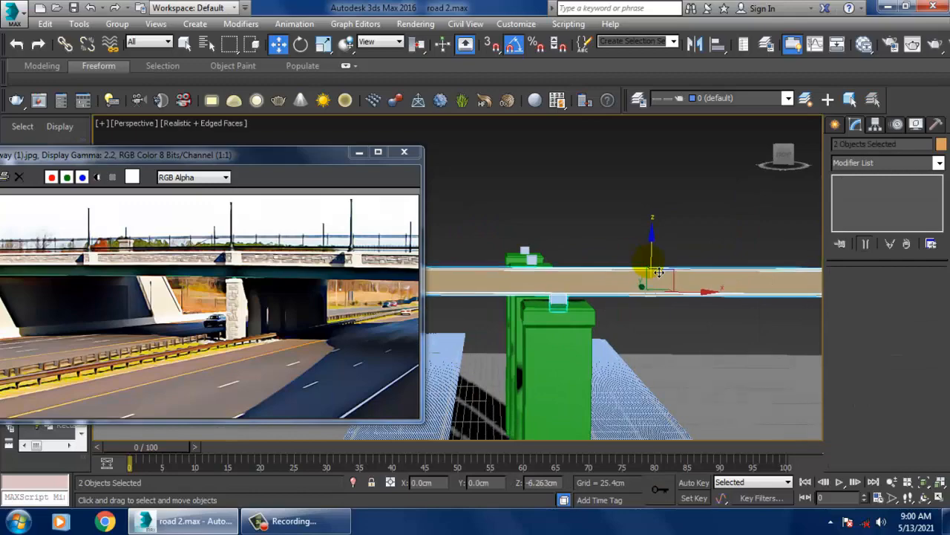
left_click(632, 265)
Copy the beam along Y to the far pillar, at a Y of about 6440 cm, making one independent copy.
middle_click_drag(631, 266, 729, 307, "alt")
left_click(661, 296)
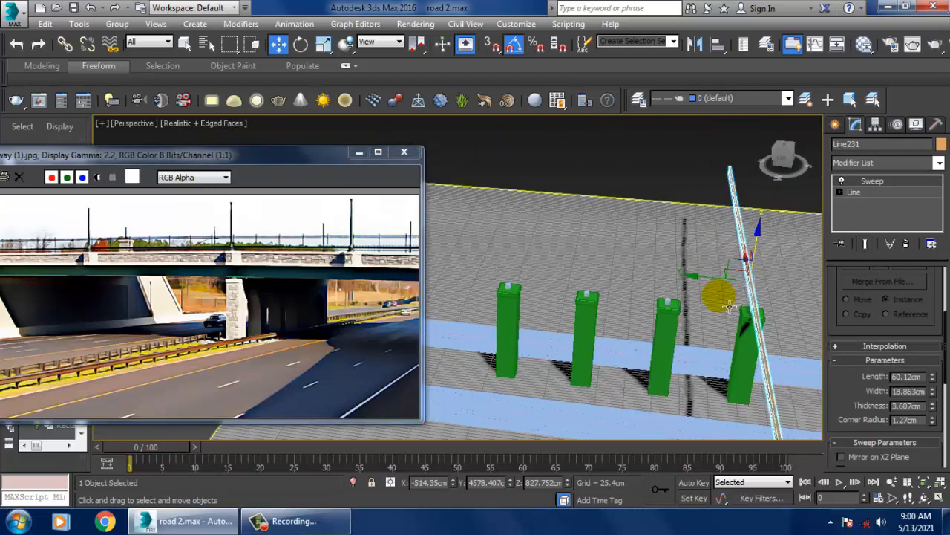
mouse_move(710, 290)
left_mouse_down("shift")
mouse_move(635, 305)
mouse_move(624, 293)
mouse_move(473, 331)
left_mouse_up("shift")
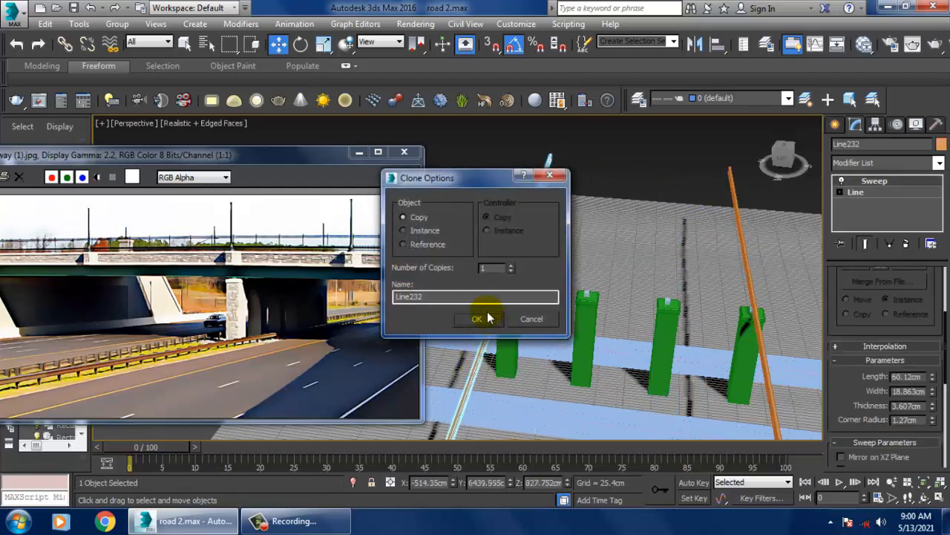
left_click(481, 315)
Create a box in the Top view spanning between the two beams, about 1841 cm in length and 5159 cm in width.
middle_click_drag(713, 278, 741, 338, "alt")
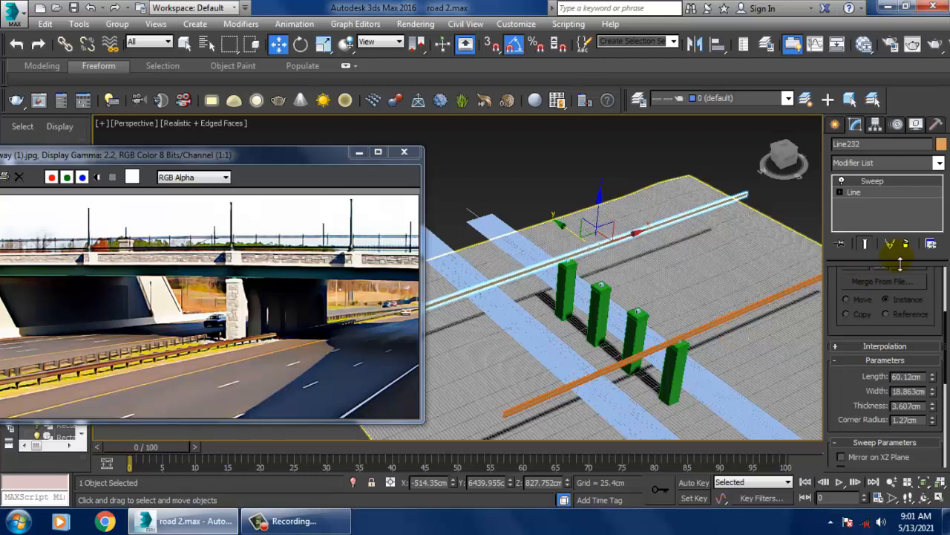
left_click(835, 126)
left_click(839, 147)
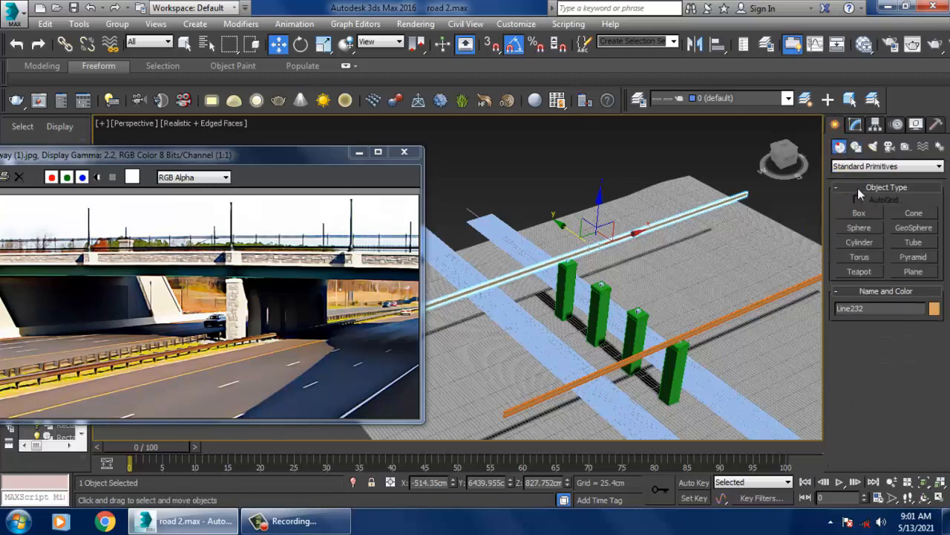
left_click(860, 214)
key("alt+w")
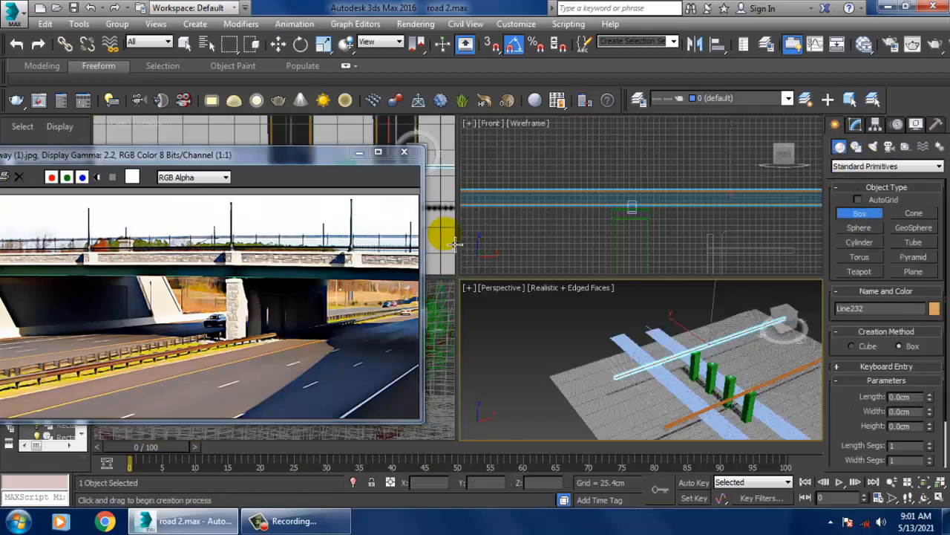
key("alt+w")
scroll(601, 193, "down", 6)
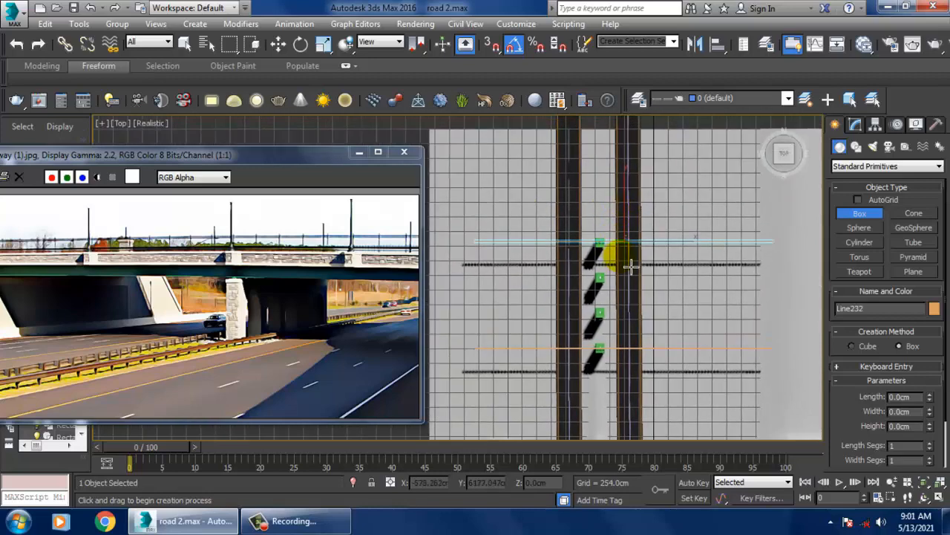
middle_click_drag(623, 266, 683, 152)
middle_click_drag(657, 299, 635, 325)
middle_click_drag(578, 264, 552, 270)
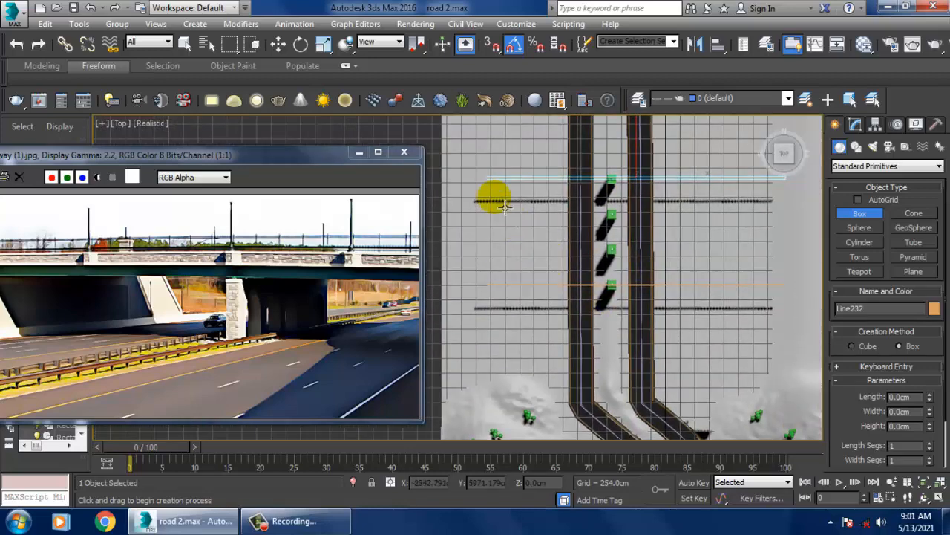
left_click_drag(486, 177, 793, 294)
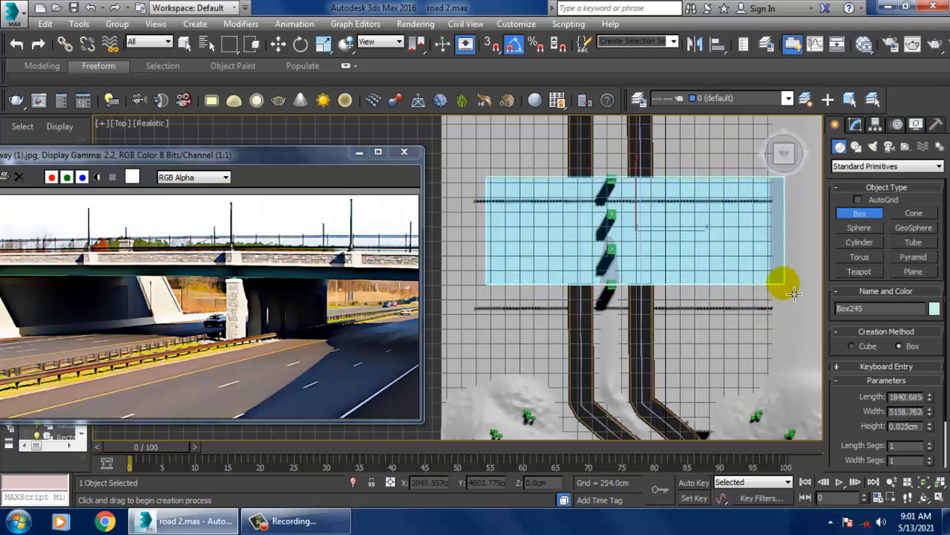
left_click(784, 268)
right_click(783, 268)
Raise the box in the Perspective view from the ground to the top of the two beams.
key("alt+w")
right_click(732, 321)
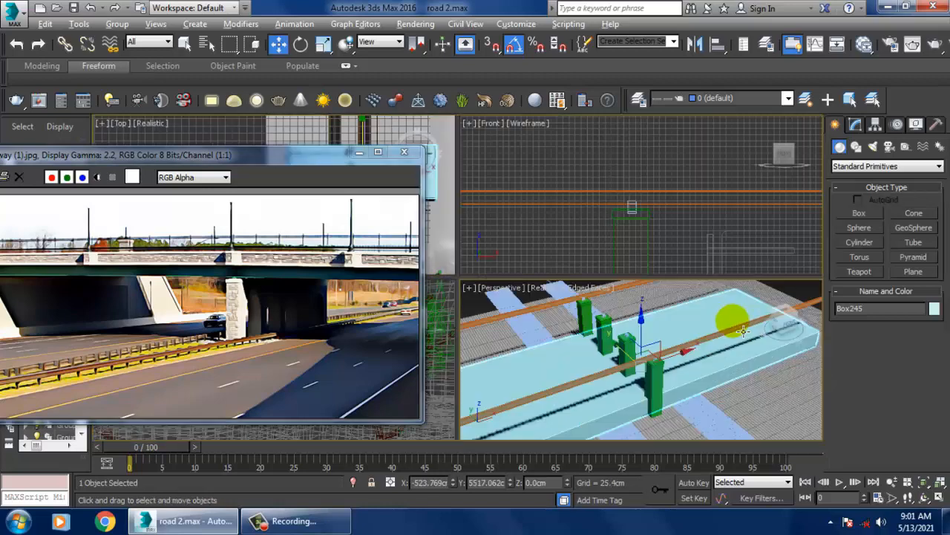
key("alt+w")
scroll(710, 308, "down", 2)
middle_click_drag(676, 264, 706, 314)
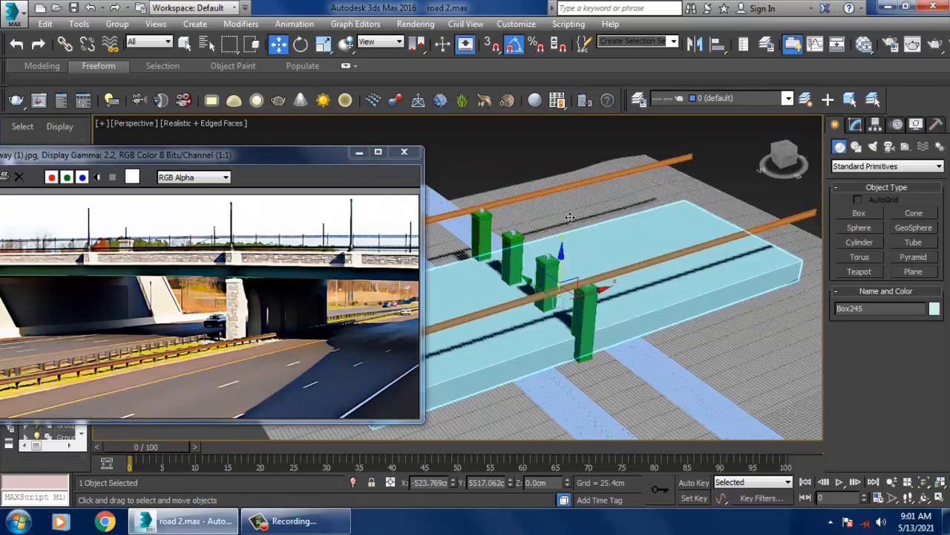
left_click_drag(570, 217, 577, 193)
Flatten the box to a Z scale of about 19.8% and lower it to a Z of about 812 cm.
key("r")
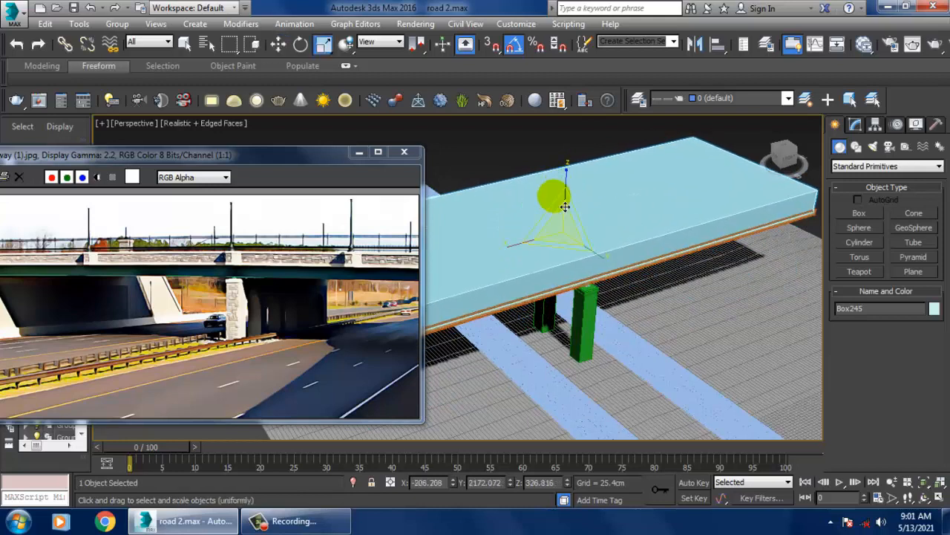
left_click_drag(578, 195, 608, 299)
middle_click_drag(607, 299, 682, 271, "alt")
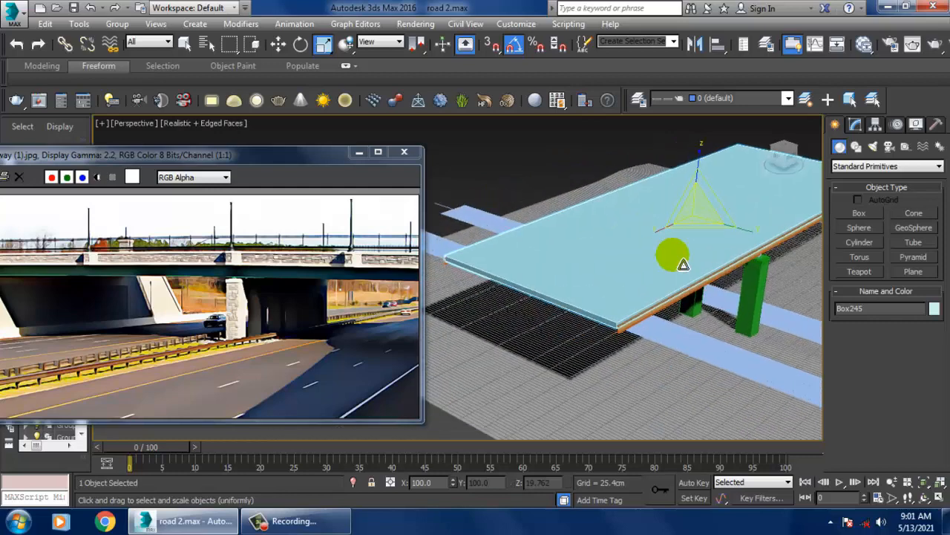
key("w")
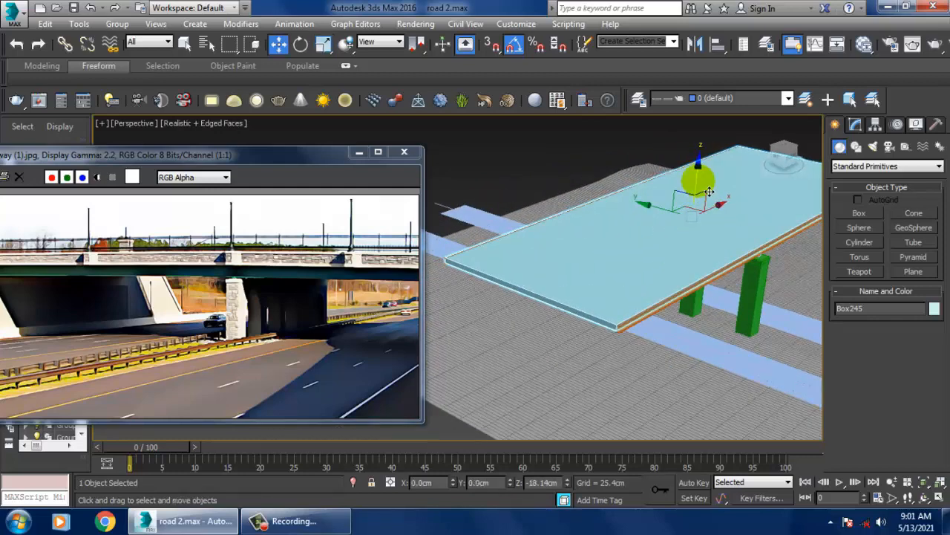
Thin the deck slab further in the Left view to a Z scale of about 15.9%.
key("alt+w")
right_click(442, 381)
key("alt+w")
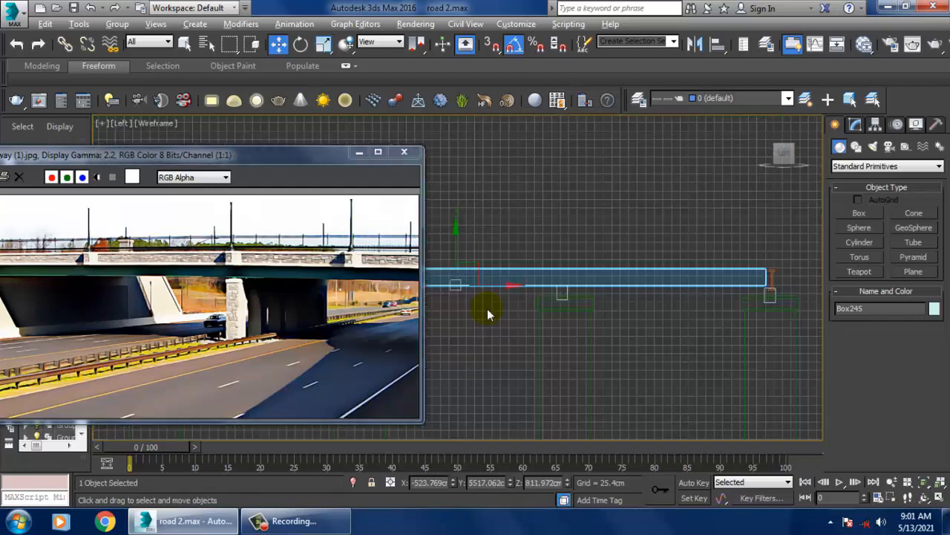
scroll(487, 308, "down", 2)
mouse_move(492, 307)
middle_mouse_down()
mouse_move(531, 296)
mouse_move(509, 304)
middle_mouse_up()
scroll(654, 299, "up", 6)
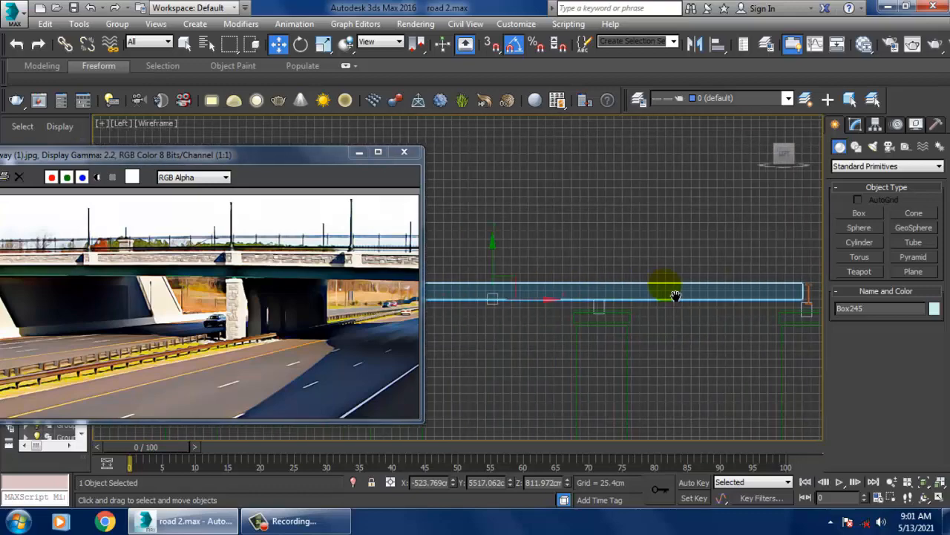
key("r")
left_click_drag(617, 257, 614, 263)
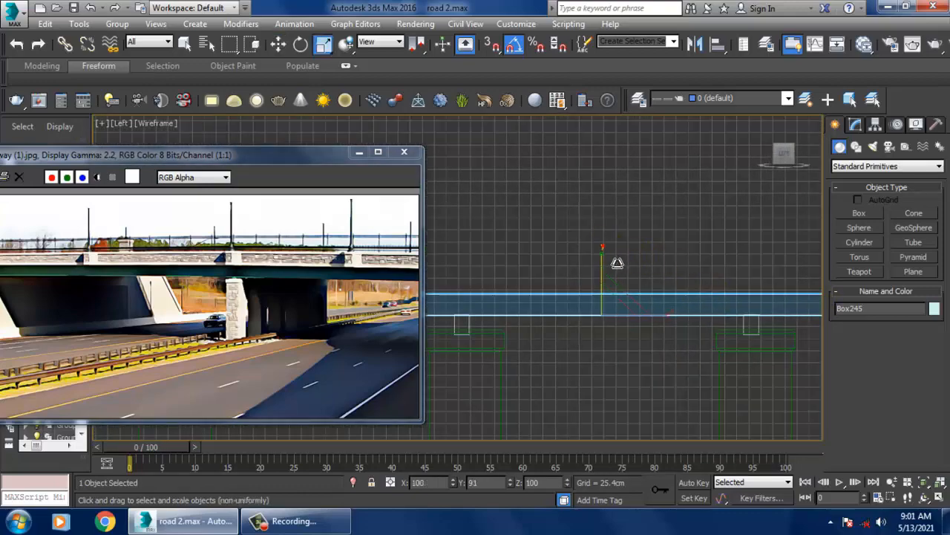
middle_click_drag(614, 263, 597, 310)
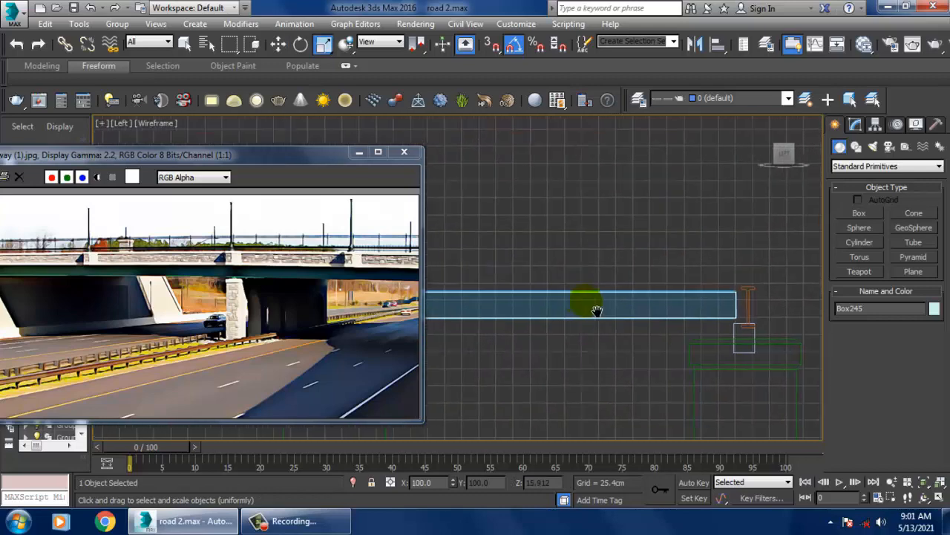
Convert the deck slab to an Editable Poly and move its front-end vertices to the front beam, at a Y of about 4580 cm.
right_click(589, 298)
mouse_move(653, 438)
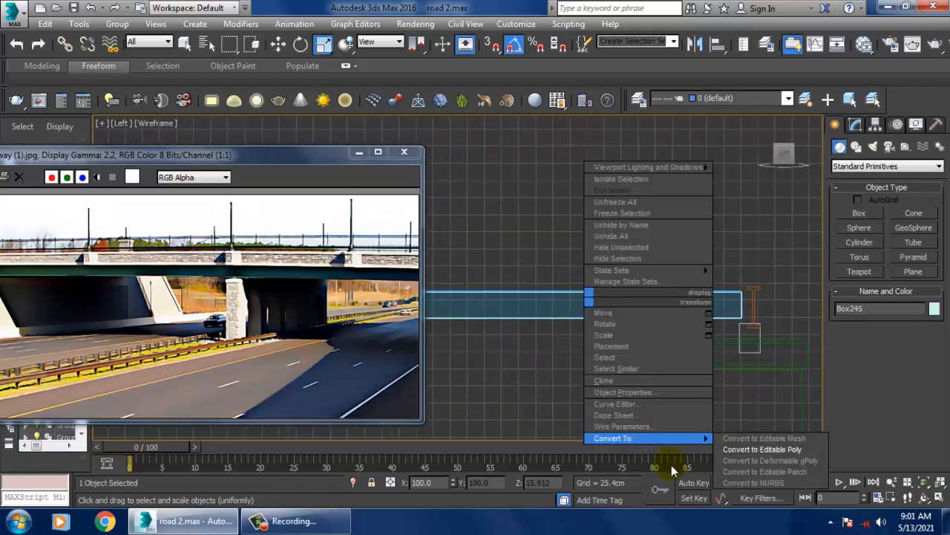
left_click(793, 449)
left_click_drag(656, 237, 765, 384)
key("w")
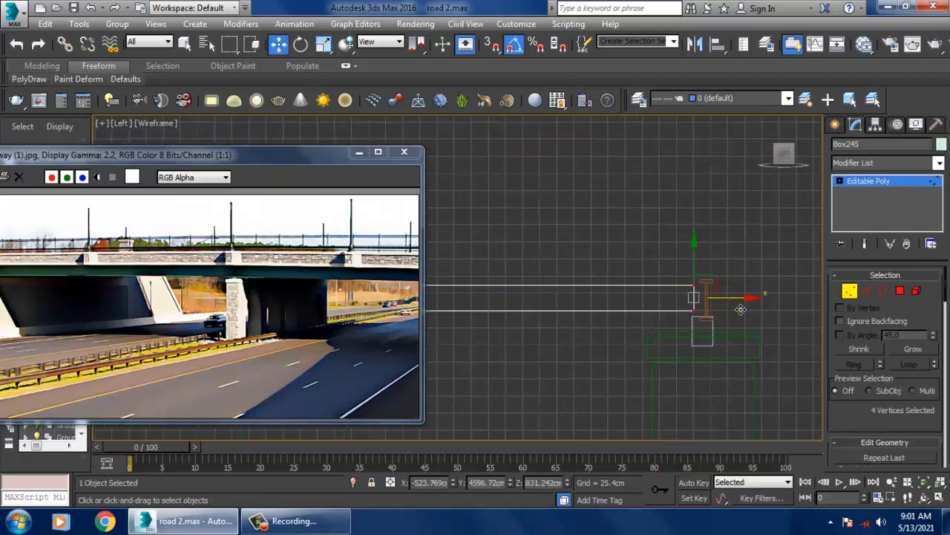
middle_click_drag(678, 297, 825, 304)
scroll(819, 306, "down", 3)
middle_click_drag(637, 315, 717, 316)
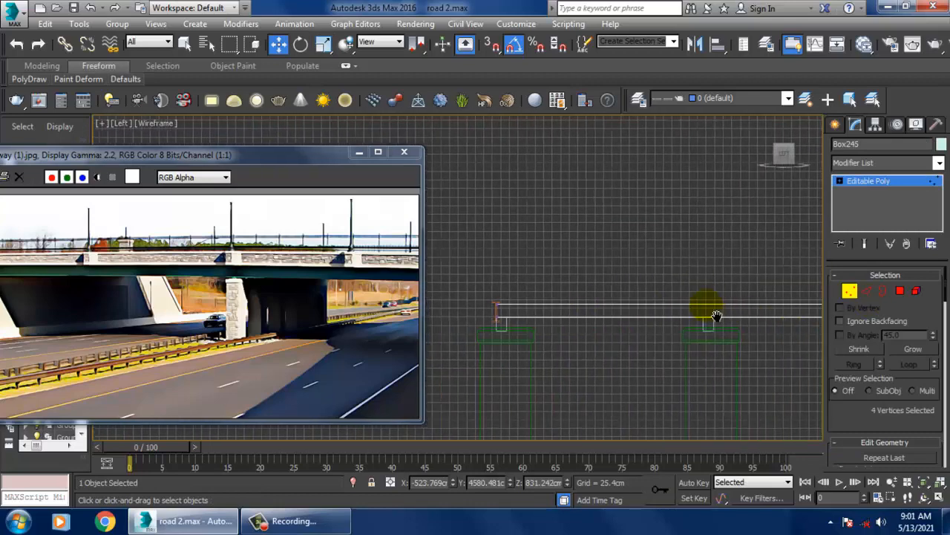
Move the deck slab's far-end vertices to the web of the far beam, at a Y of about 6437 cm.
middle_click_drag(492, 283, 604, 283)
scroll(600, 281, "up", 3)
left_click_drag(582, 281, 640, 359)
middle_click_drag(650, 328, 636, 298)
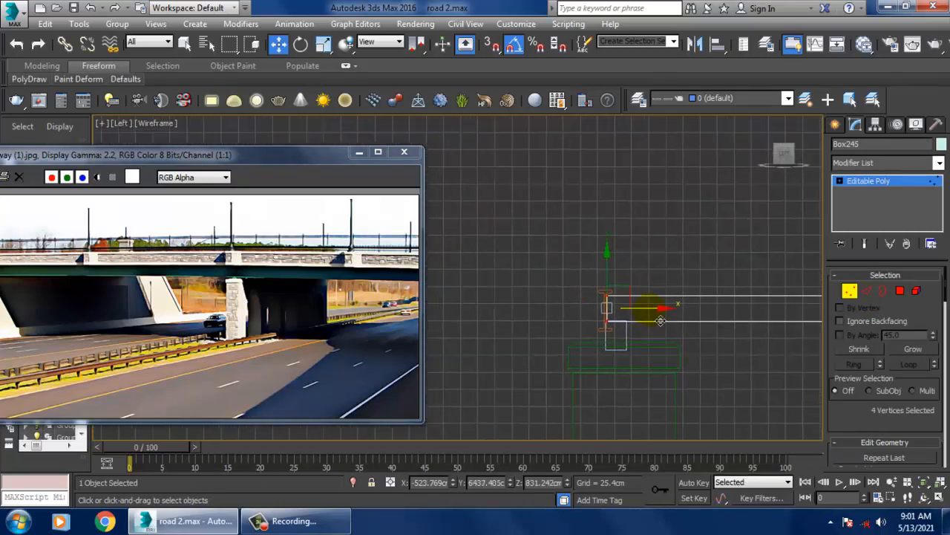
Select the deck slab's four bottom vertices and lower them to a Z of about 808 cm.
scroll(709, 353, "down", 1)
middle_click_drag(708, 353, 525, 333)
scroll(526, 332, "down", 1)
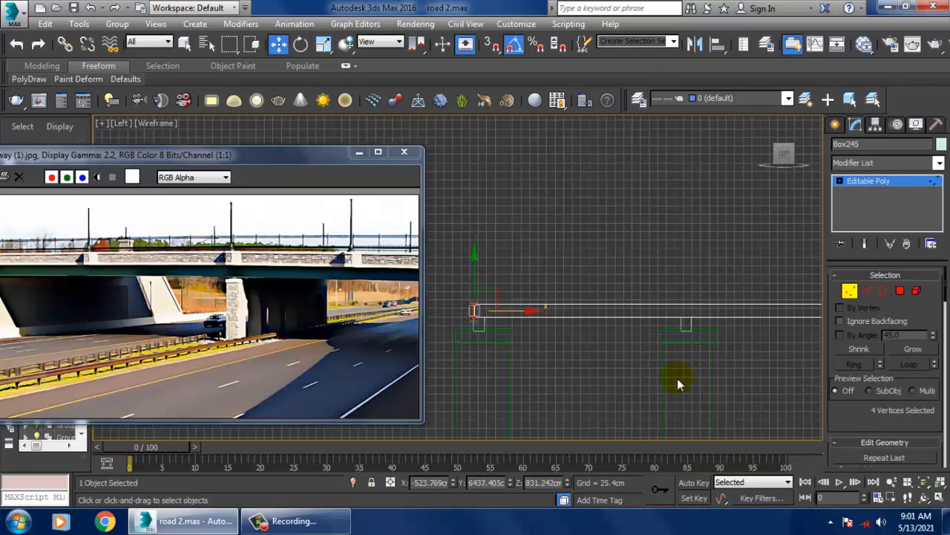
middle_click_drag(677, 378, 618, 356)
scroll(569, 369, "down", 2)
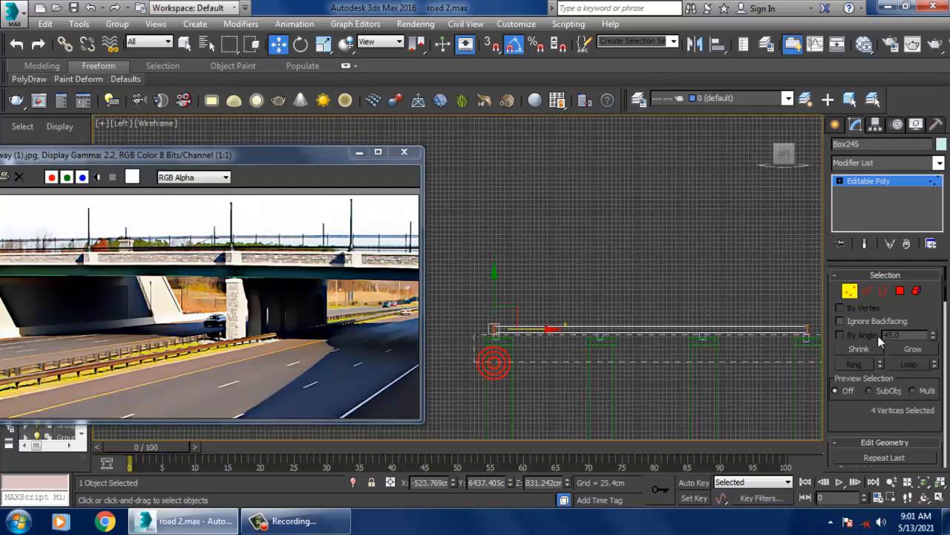
left_click_drag(876, 333, 875, 333)
middle_click_drag(561, 312, 608, 312)
scroll(687, 351, "up", 2)
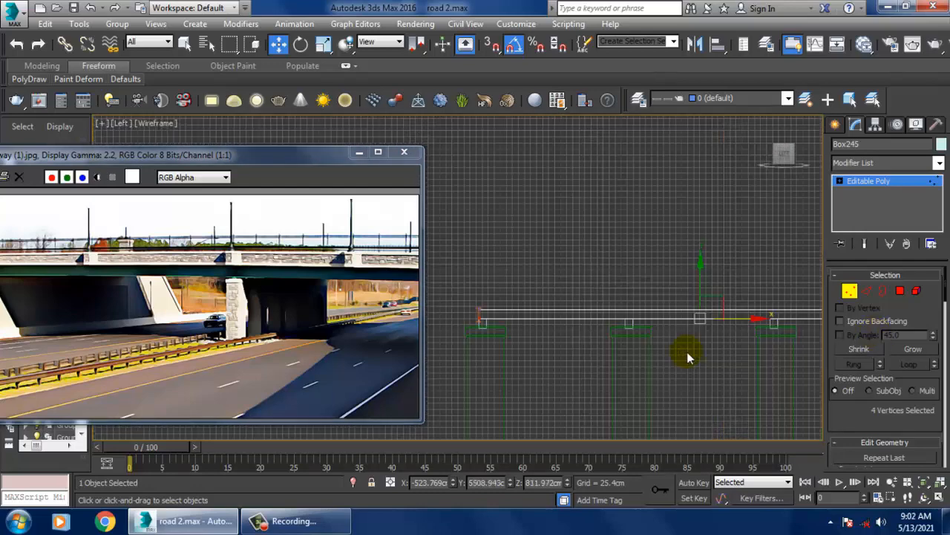
scroll(712, 307, "up", 2)
left_click_drag(706, 300, 711, 302)
Lower the slab's bottom vertices further, close to the beams' lower flanges, and leave vertex editing.
middle_click_drag(573, 327, 796, 339)
scroll(620, 322, "up", 2)
scroll(619, 323, "up", 2)
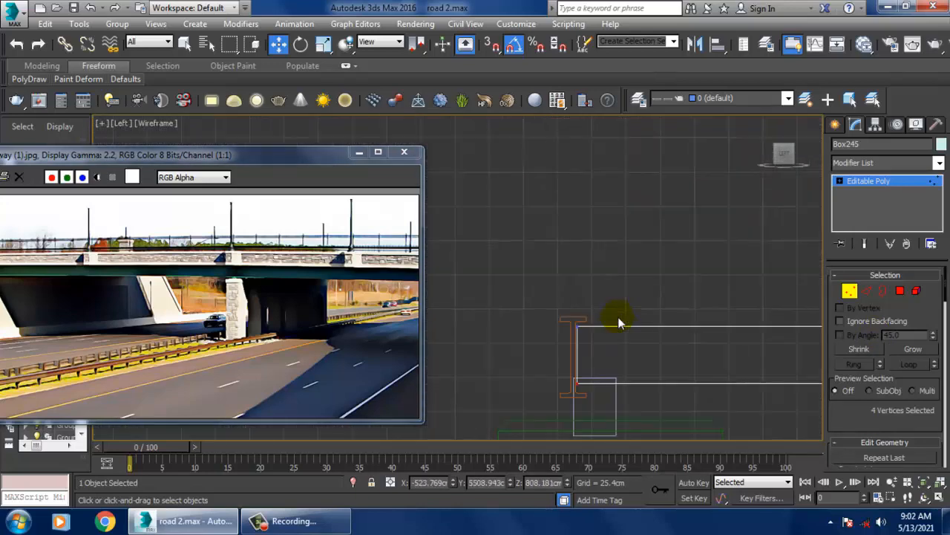
scroll(618, 321, "down", 2)
middle_click_drag(673, 350, 526, 344)
scroll(677, 342, "down", 2)
middle_click_drag(703, 346, 598, 345)
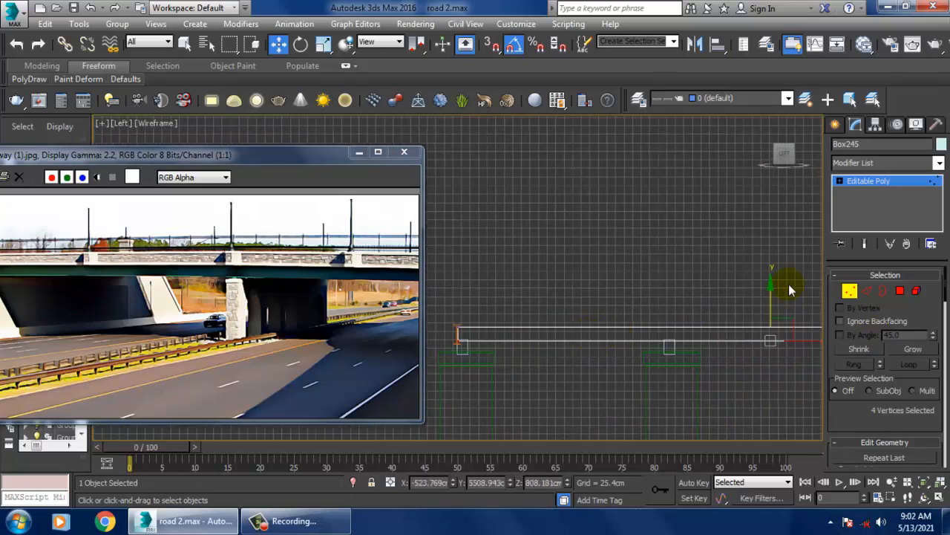
left_click_drag(783, 306, 784, 309)
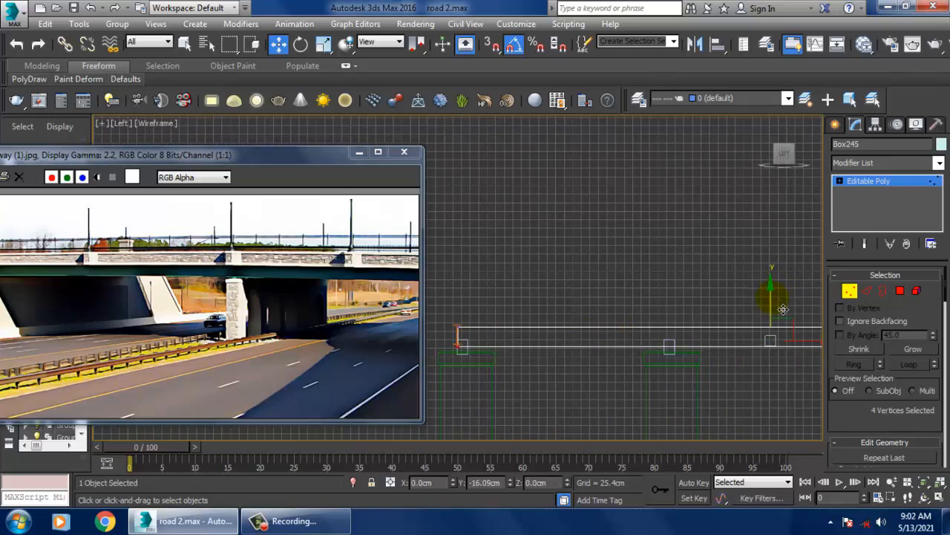
left_click(882, 180)
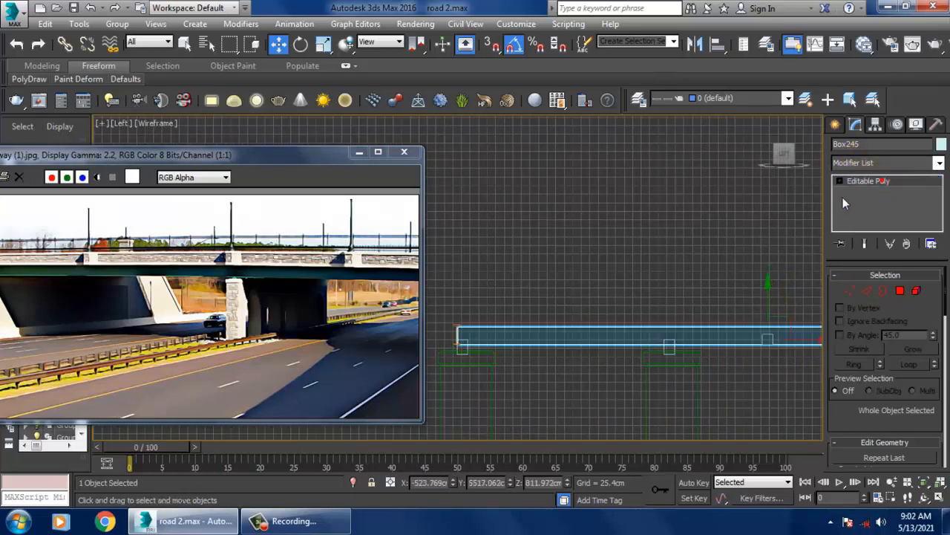
Convert the deck slab to an Editable Poly again in the Perspective view.
key("alt+w")
mouse_move(772, 328)
middle_mouse_down("alt")
mouse_move(703, 310)
mouse_move(770, 331)
middle_mouse_up("alt")
key("alt+w")
scroll(725, 311, "up", 1)
left_click(644, 296)
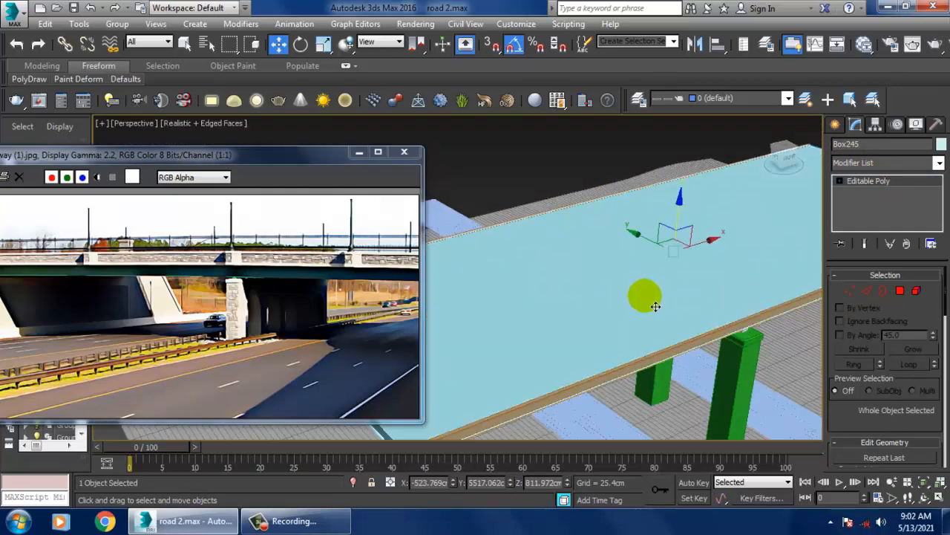
middle_click_drag(655, 306, 667, 250, "alt")
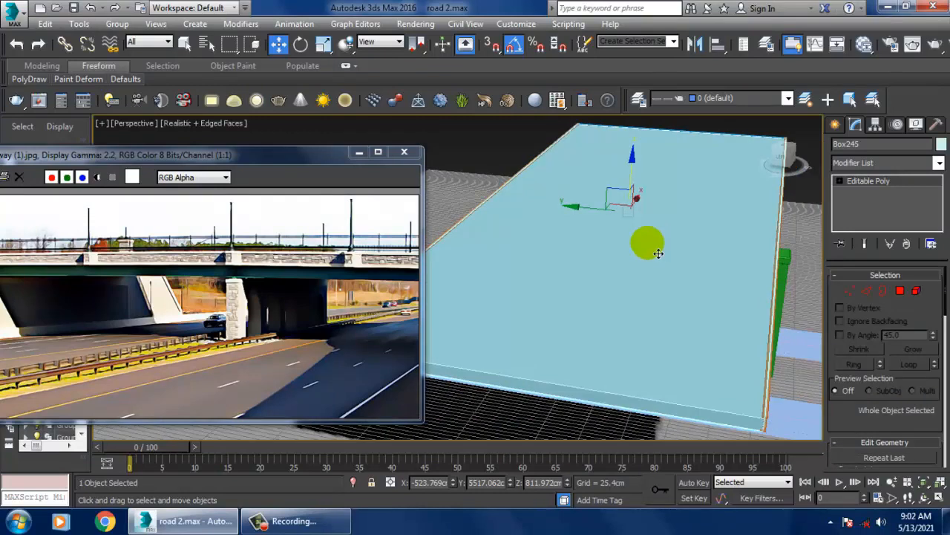
right_click(648, 245)
mouse_move(700, 378)
left_click(845, 388)
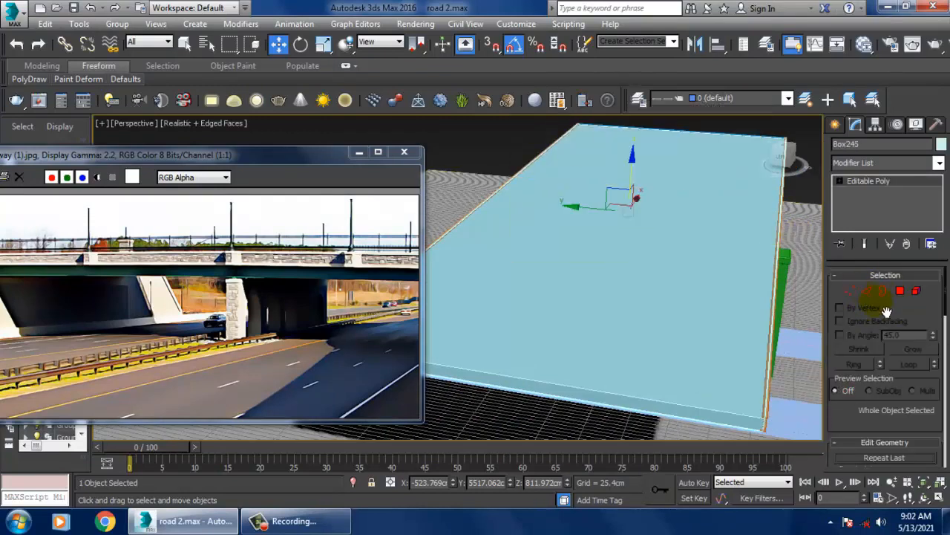
Connect the deck slab's crosswise edges with 2 segments, pinched outward so the new lines run close to its long sides.
left_click(866, 291)
scroll(672, 257, "down", 3)
middle_click_drag(672, 257, 765, 267, "alt")
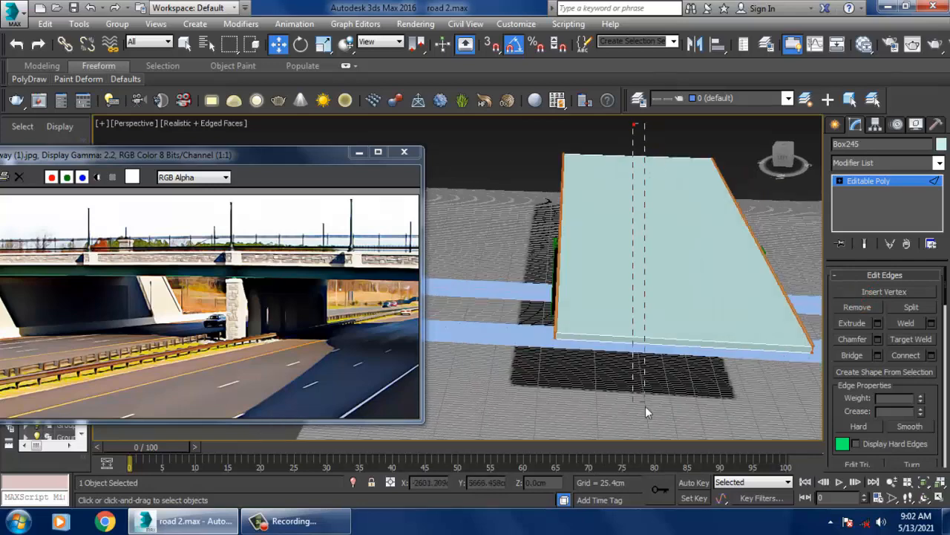
left_click(646, 340)
left_click(932, 356)
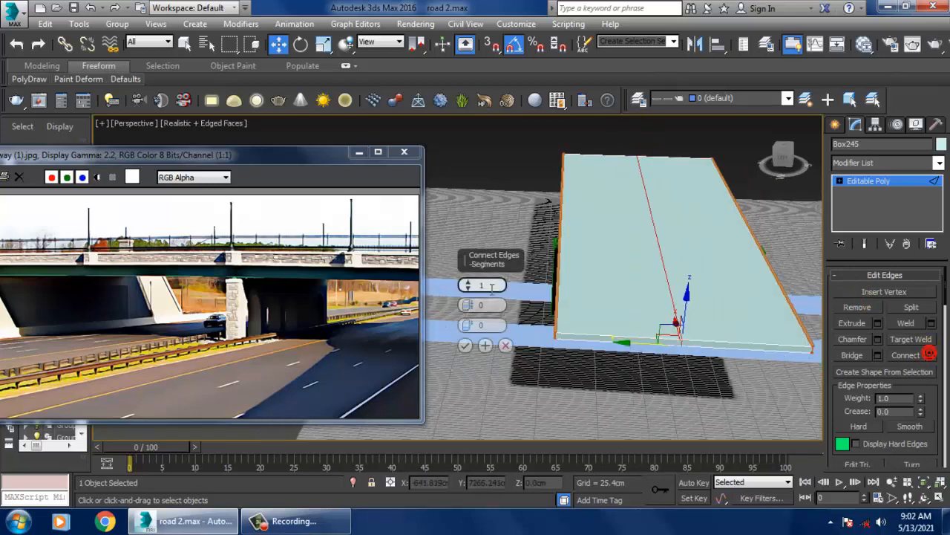
left_click(468, 288)
left_click_drag(467, 306, 477, 60)
left_click(465, 349)
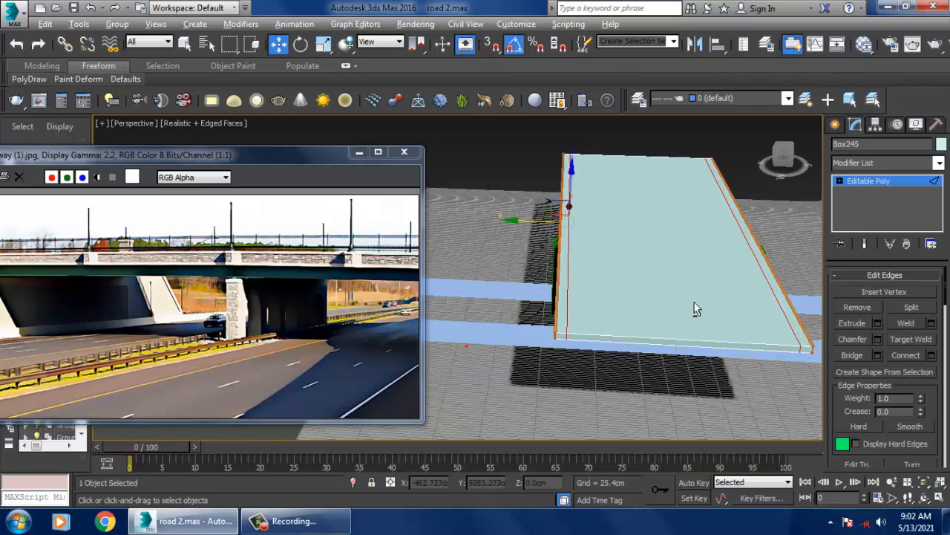
middle_click_drag(694, 307, 809, 363, "alt")
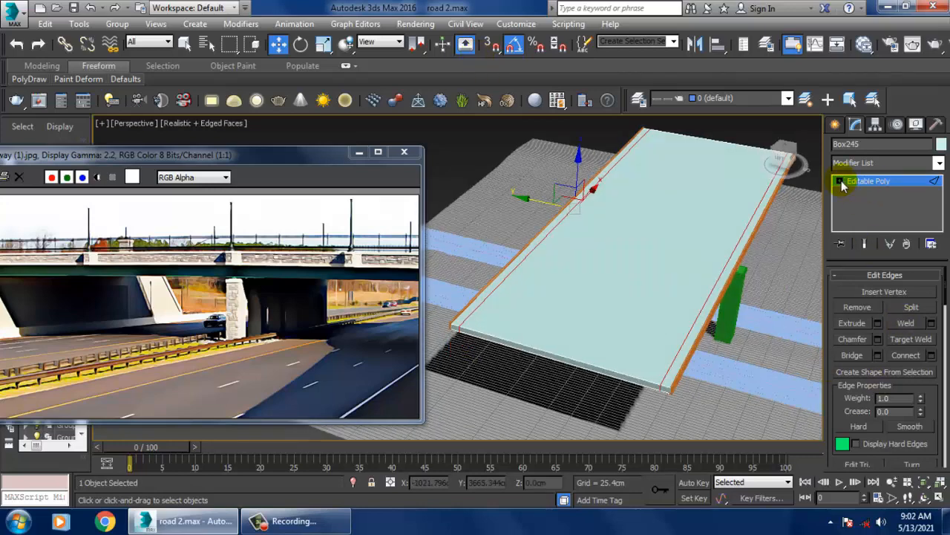
Shift the eight vertices at the deck slab's end about 29 cm outward along X, and leave vertex editing.
left_click_drag(213, 162, 221, 137)
middle_click_drag(637, 338, 605, 240, "alt")
key("1")
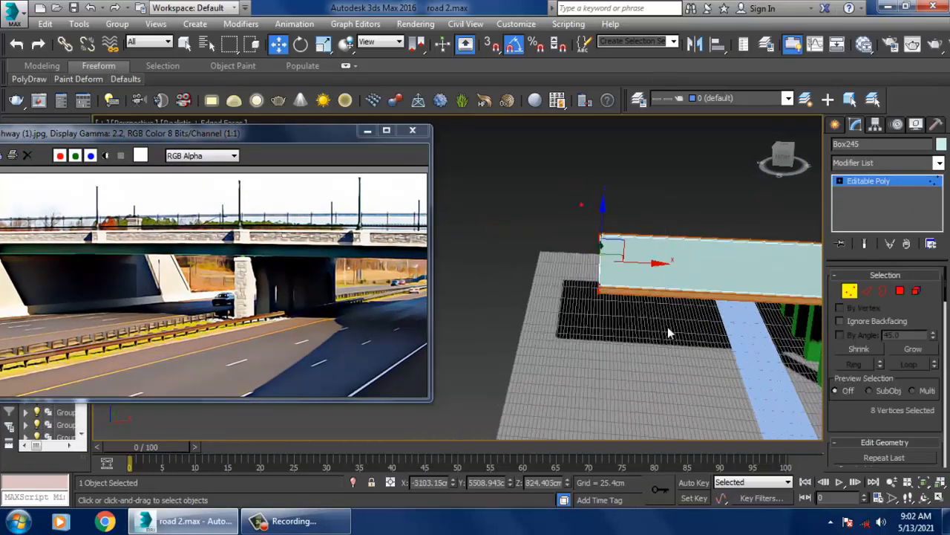
mouse_move(656, 277)
left_mouse_down()
mouse_move(617, 279)
mouse_move(698, 278)
mouse_move(651, 287)
left_mouse_up()
middle_click_drag(710, 317, 672, 269)
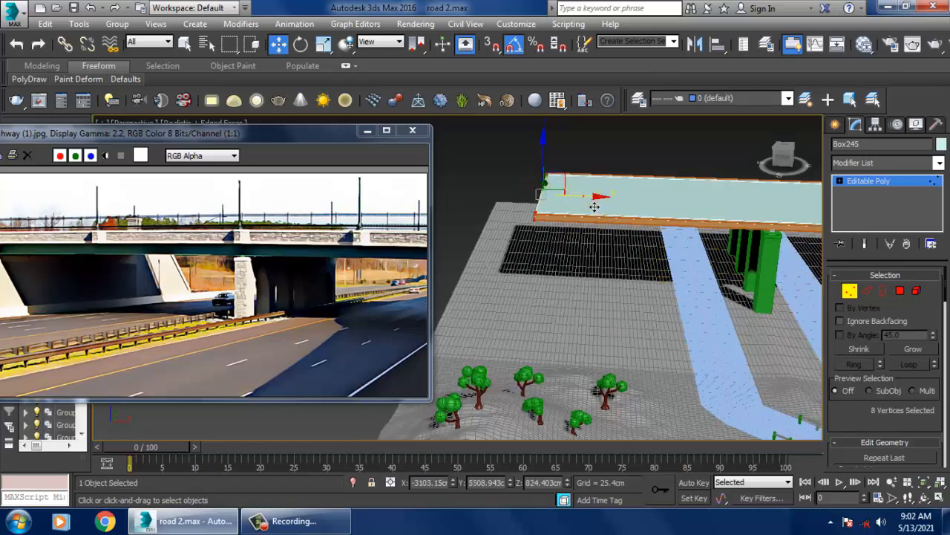
left_click_drag(595, 207, 602, 206)
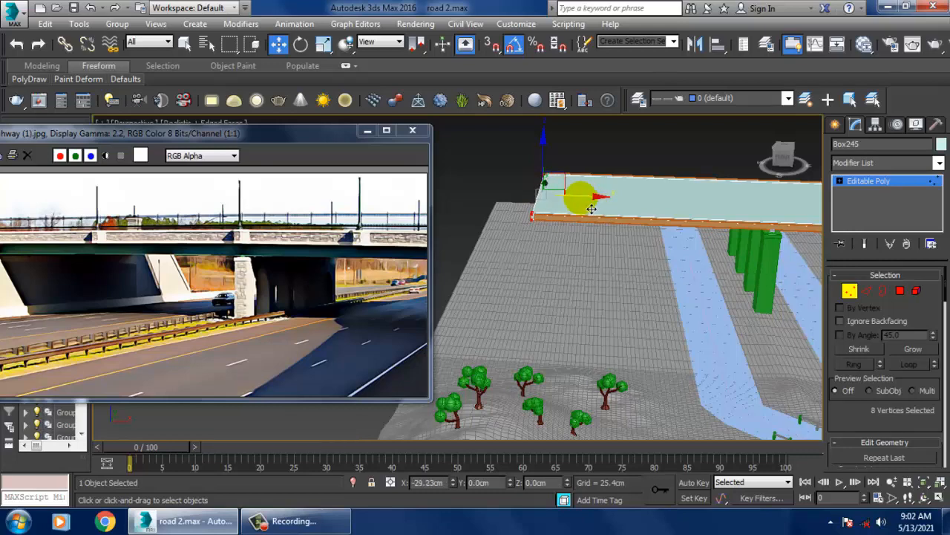
left_click_drag(592, 209, 592, 209)
middle_click_drag(598, 218, 618, 220, "alt")
left_click(880, 185)
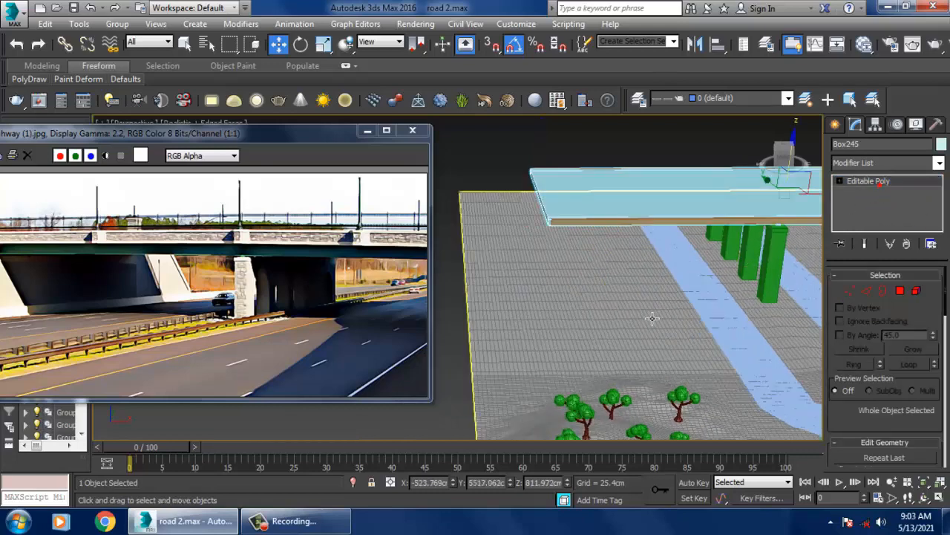
Select the terrain plane's outer border edges on the negative X side and extend them outward to X about -4173 cm.
left_click(652, 317)
middle_click_drag(651, 317, 698, 277)
left_click(866, 291)
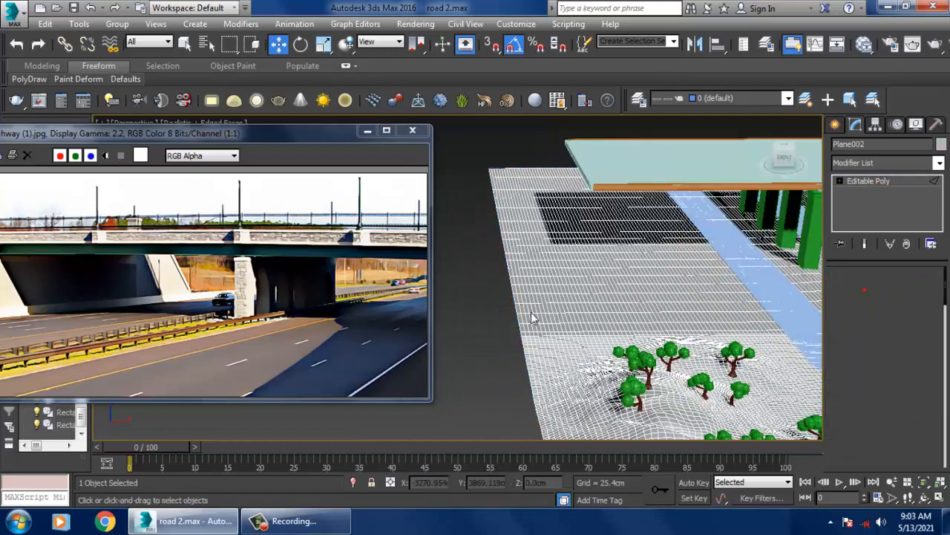
scroll(505, 314, "up", 5)
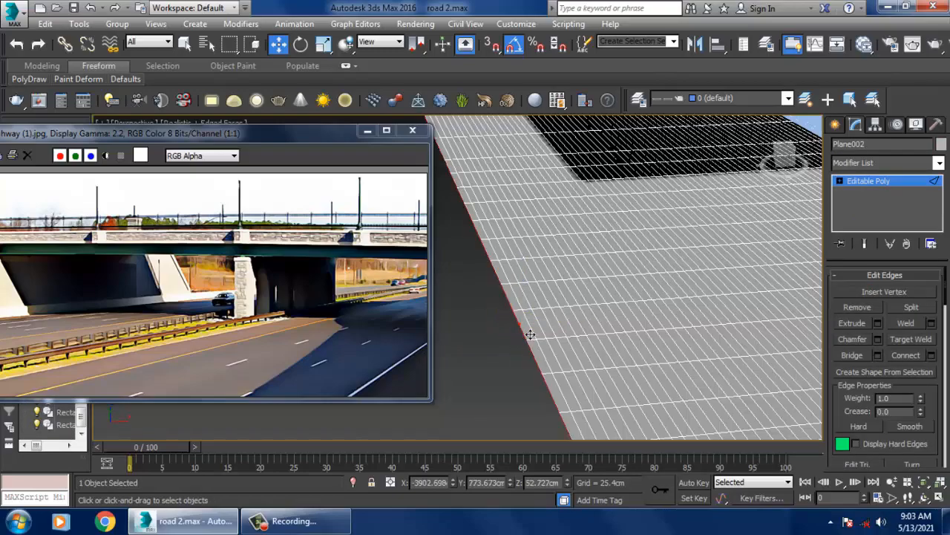
scroll(513, 322, "down", 10)
scroll(627, 320, "up", 3)
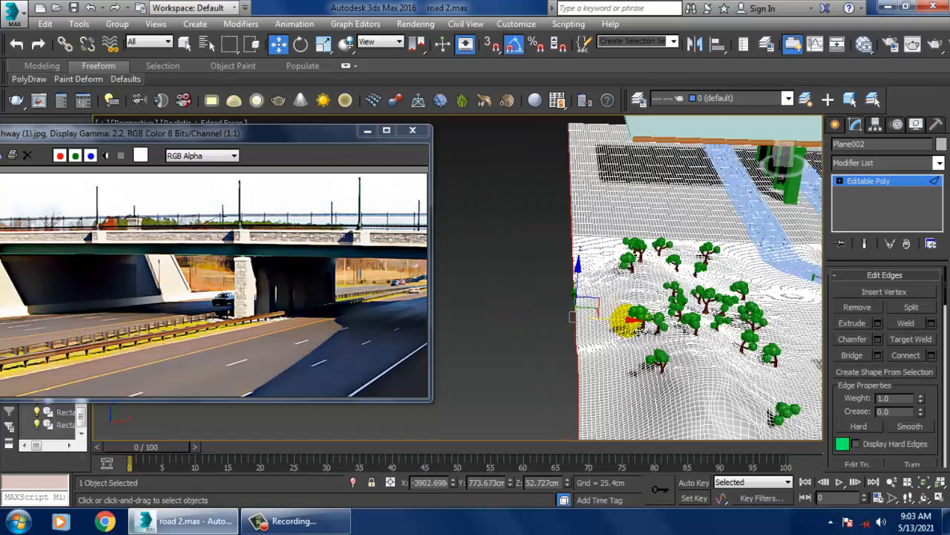
left_click_drag(635, 334, 594, 320)
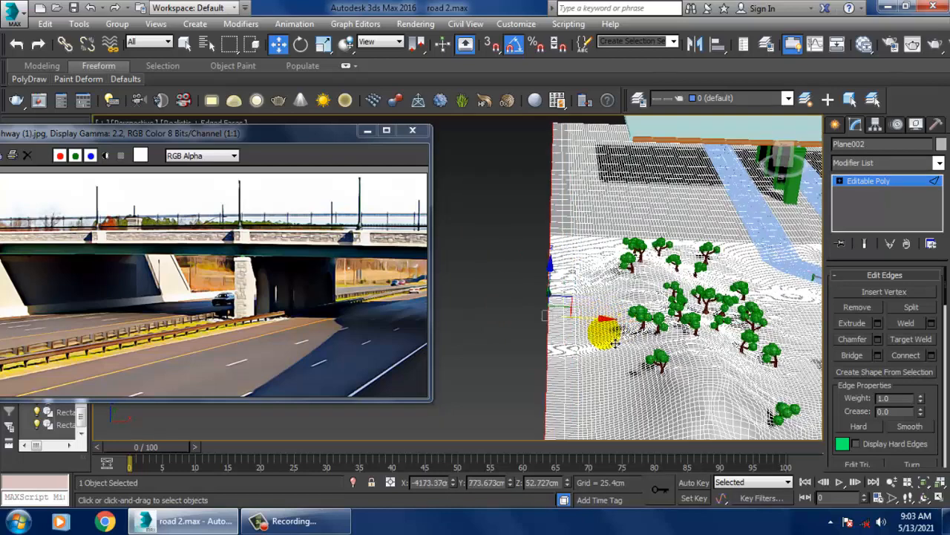
Extend the terrain's negative X border outward with further polygon strips, past X about -4307 cm.
mouse_move(591, 346)
middle_mouse_down("alt")
mouse_move(587, 324)
mouse_move(570, 323)
mouse_move(590, 331)
middle_mouse_up("alt")
scroll(581, 334, "up", 3)
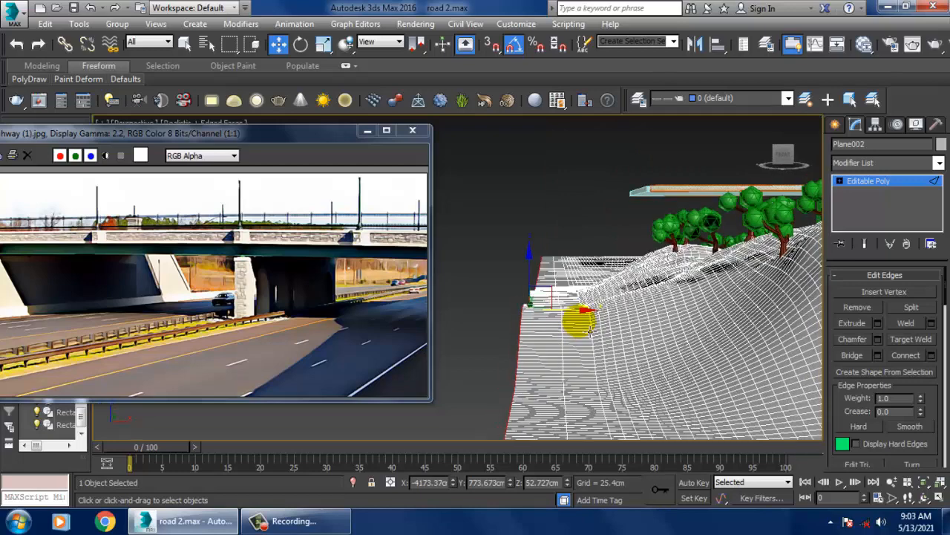
left_click_drag(585, 323, 567, 324)
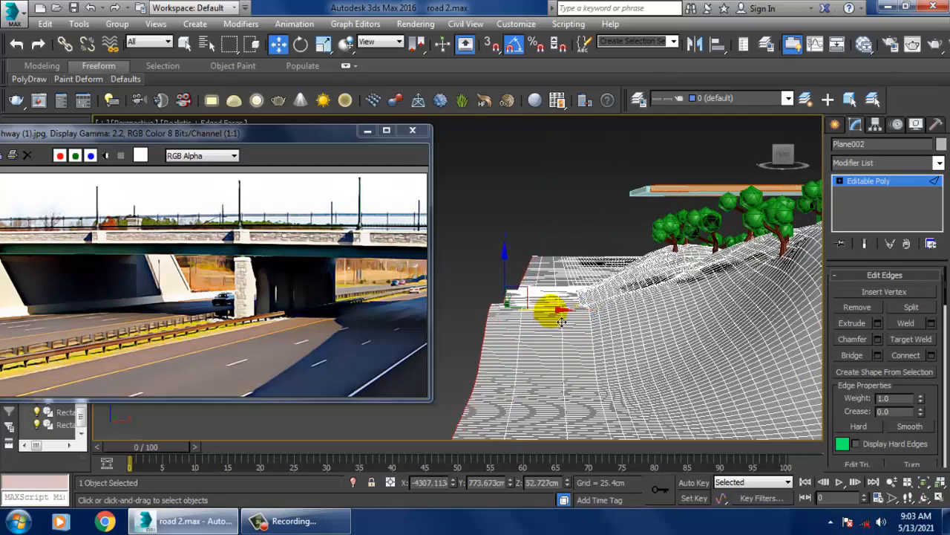
left_click_drag(562, 321, 520, 319)
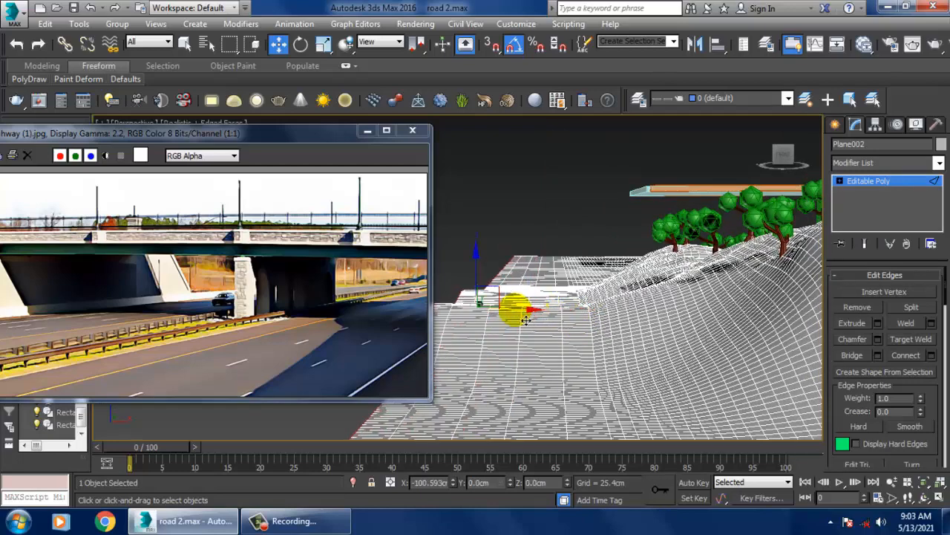
Select the terrain's border edges on the positive X side and extend them outward to X about 3262 cm.
middle_click_drag(719, 259, 726, 292, "alt")
scroll(726, 292, "down", 5)
middle_click_drag(517, 271, 435, 264, "alt")
middle_click_drag(575, 244, 574, 287, "alt")
scroll(643, 257, "up", 5)
scroll(574, 287, "up", 2)
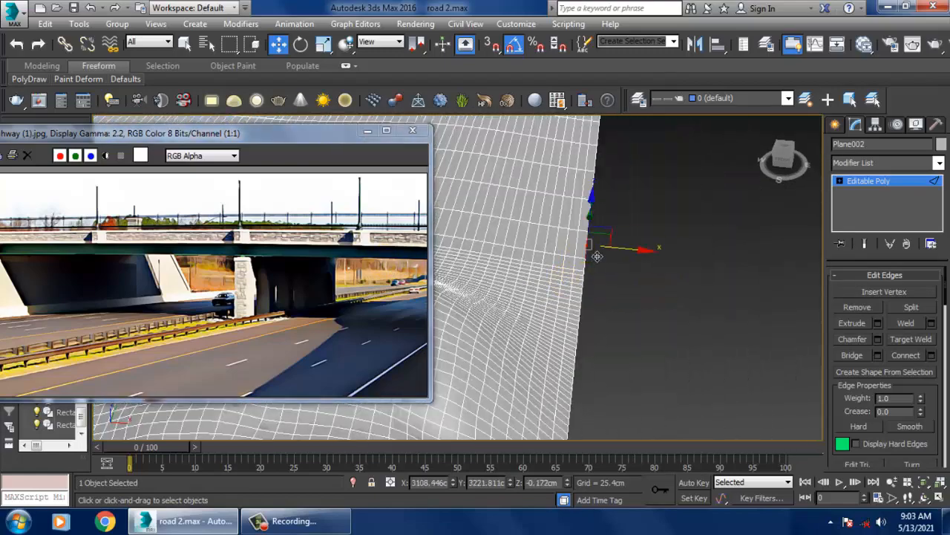
double_click(588, 248)
scroll(592, 251, "down", 10)
scroll(662, 329, "up", 3)
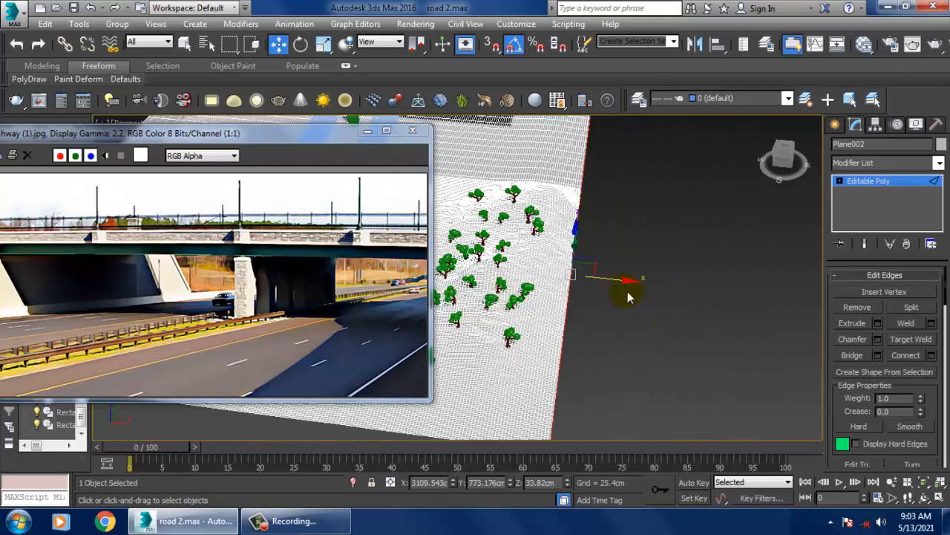
left_click_drag(629, 288, 641, 287)
Extend the terrain's positive X border further outward to X about 3923 cm, and leave edge editing.
middle_click_drag(617, 222, 618, 276)
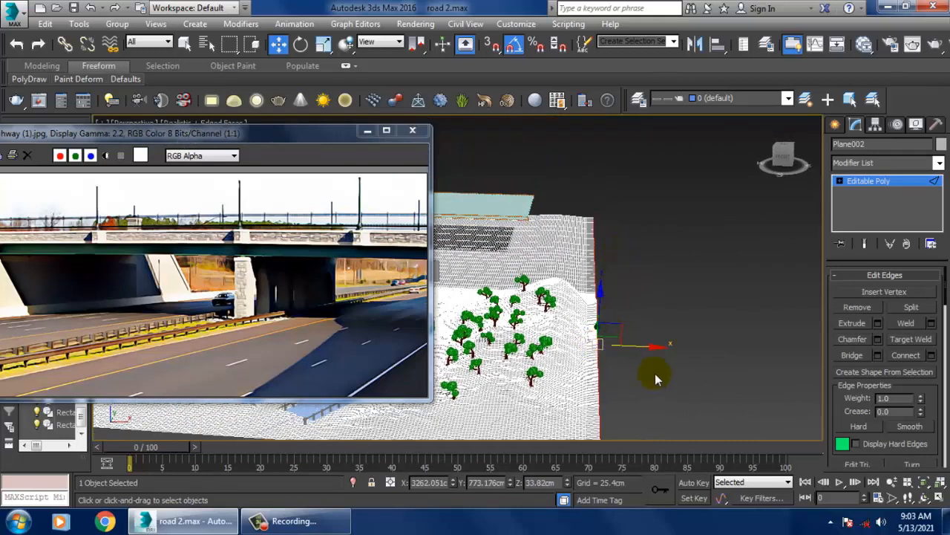
left_click_drag(652, 355, 692, 351)
scroll(616, 291, "up", 3)
middle_click_drag(638, 258, 602, 246, "alt")
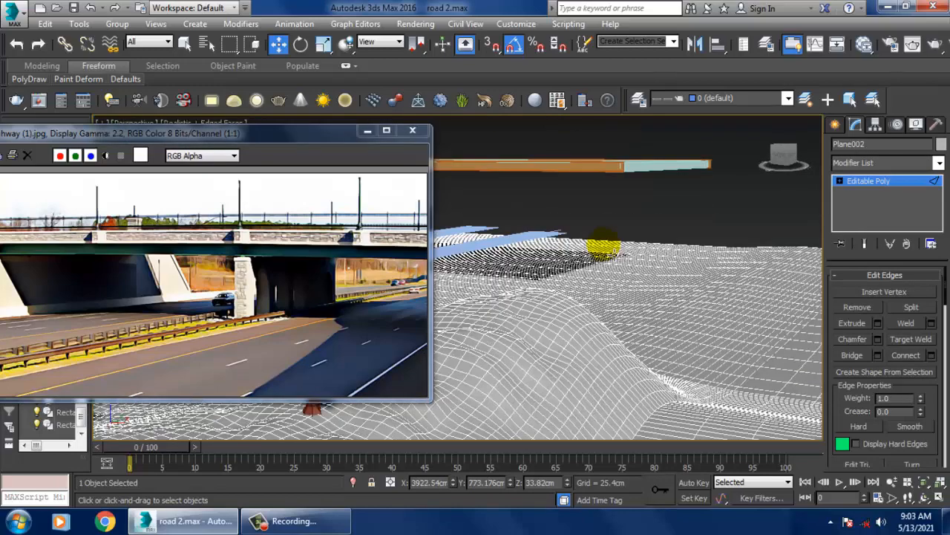
scroll(650, 284, "down", 3)
scroll(651, 285, "down", 3)
middle_click_drag(651, 284, 602, 331)
scroll(654, 324, "up", 4)
left_click(671, 306)
scroll(671, 306, "down", 3)
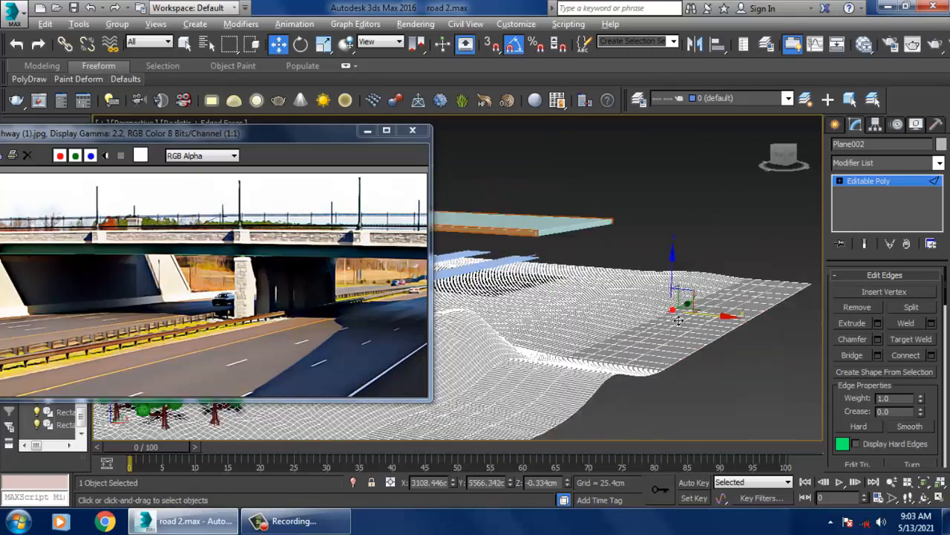
middle_click_drag(671, 297, 650, 321, "alt")
left_click(899, 182)
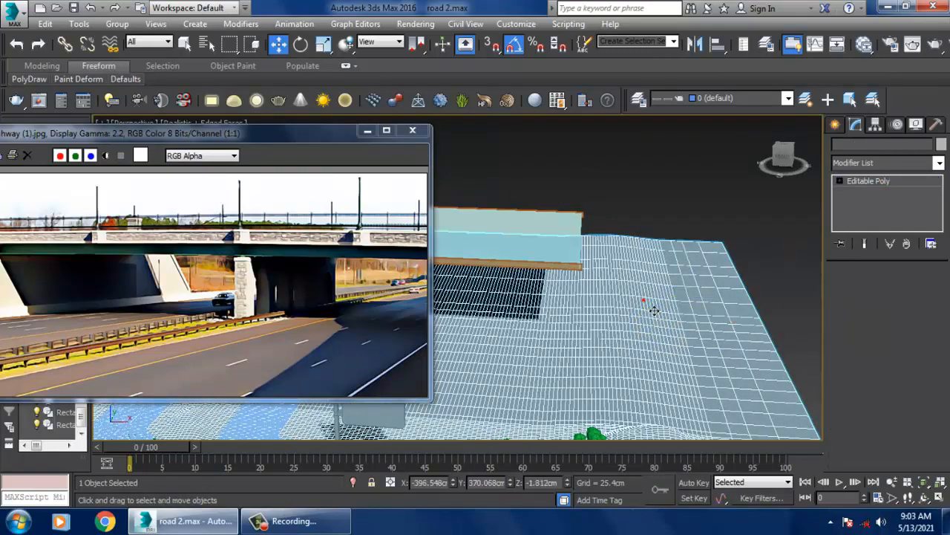
Flatten the terrain beside the bridge's end with the Flatten brush, using a size of about 282.65 and raising the strength to about 117.28.
left_click(99, 66)
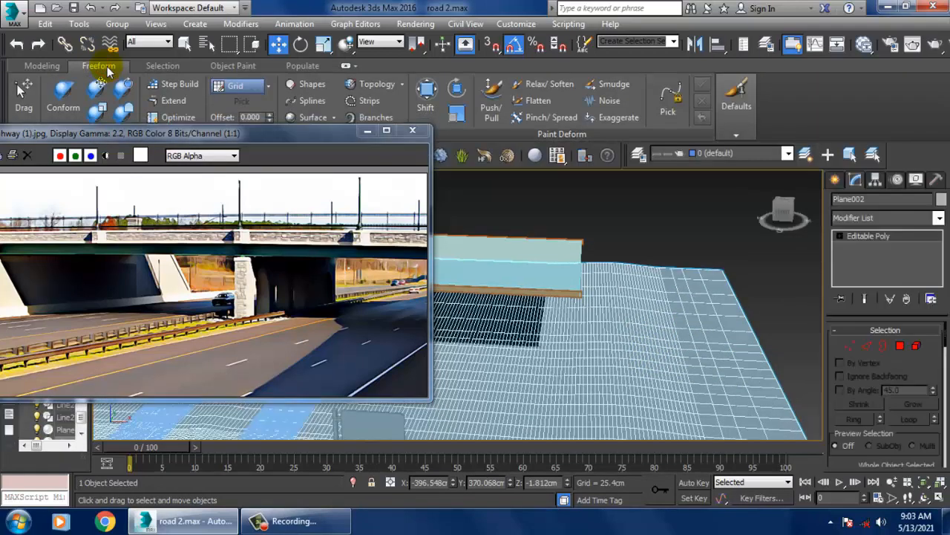
left_click(533, 100)
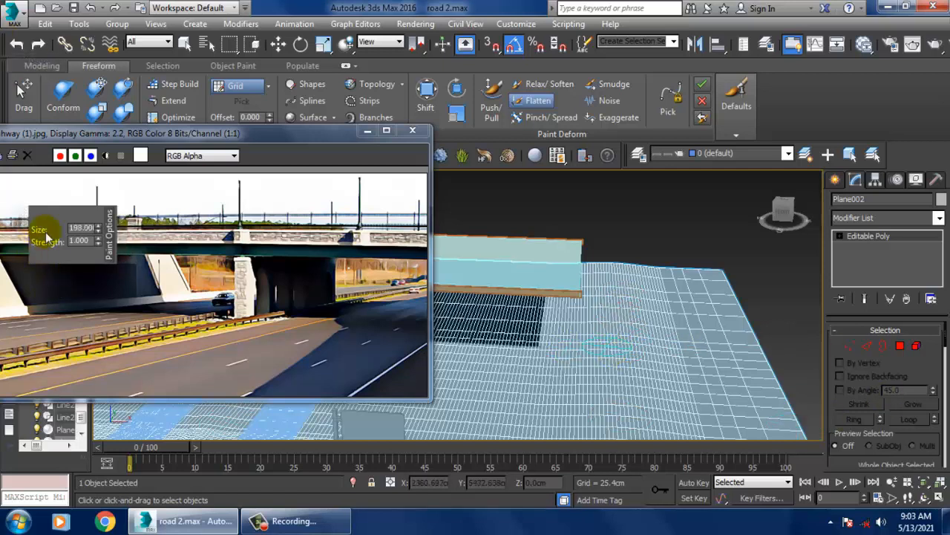
left_click_drag(97, 239, 107, 369)
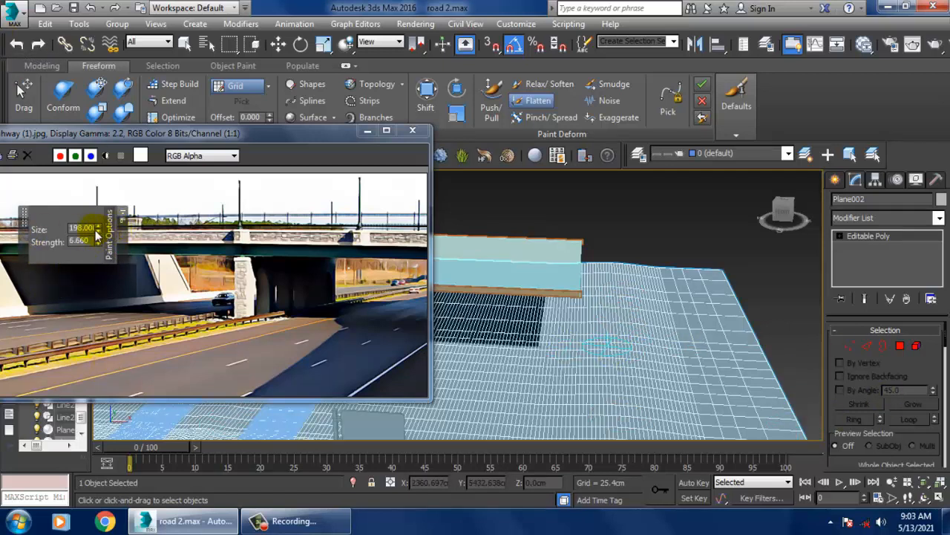
left_click_drag(55, 73, 152, 66)
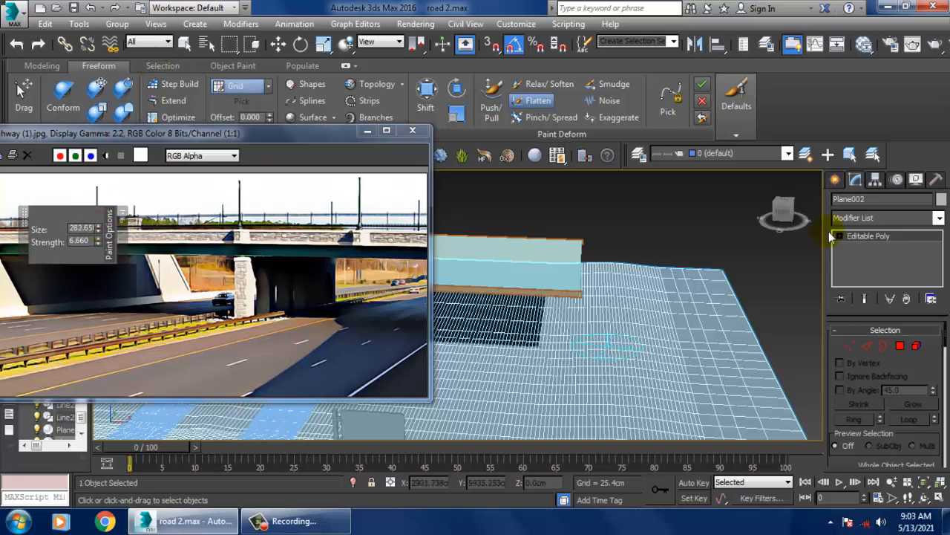
mouse_move(644, 277)
left_mouse_down()
mouse_move(611, 282)
mouse_move(601, 338)
left_mouse_up()
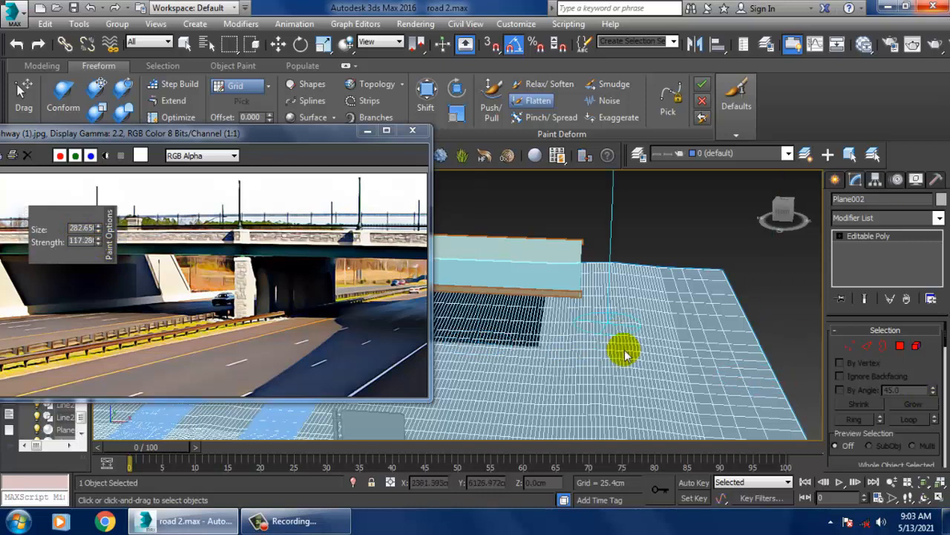
mouse_move(613, 286)
left_mouse_down()
mouse_move(624, 373)
mouse_move(611, 347)
left_mouse_up()
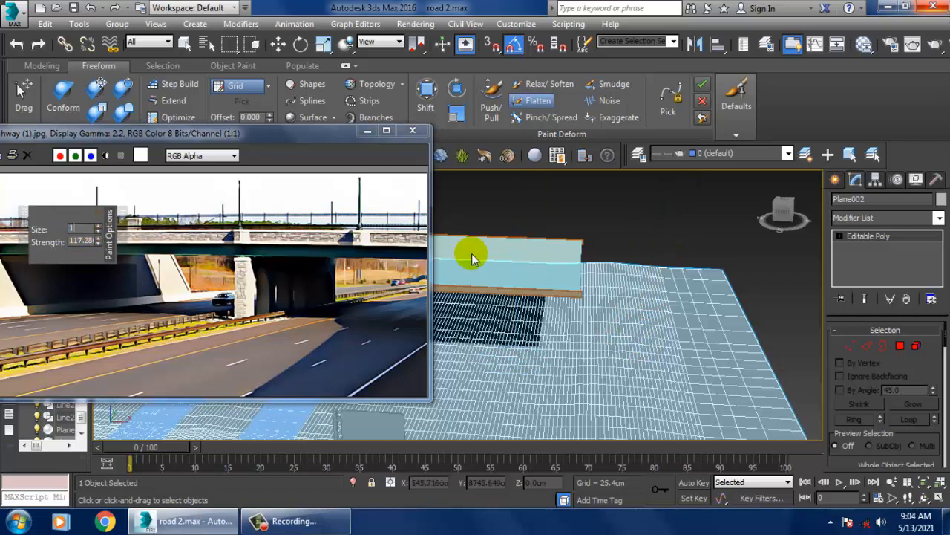
Enlarge the Flatten brush considerably and level the uneven terrain around the bridge ends, and leave the brush.
key("Return")
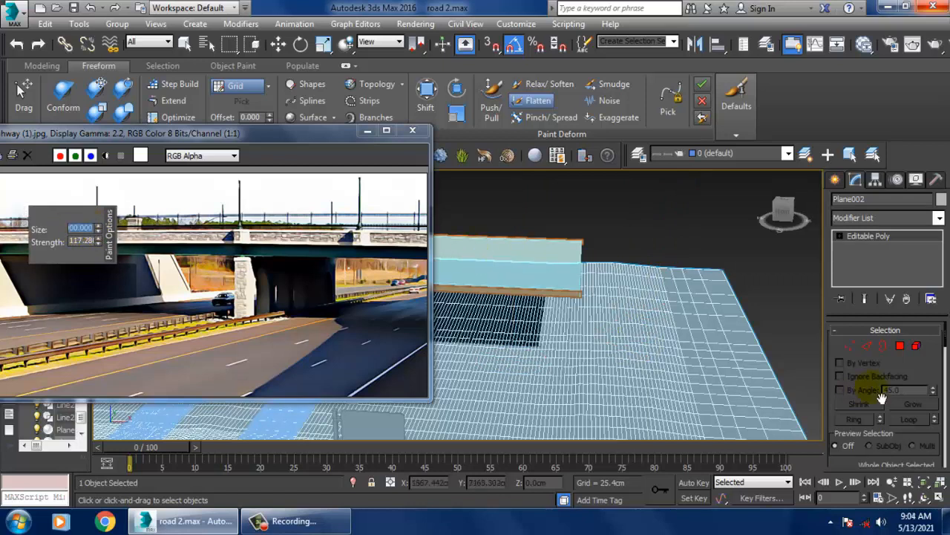
mouse_move(594, 307)
left_mouse_down()
mouse_move(584, 371)
mouse_move(557, 343)
mouse_move(635, 295)
mouse_move(690, 300)
mouse_move(685, 319)
left_mouse_up()
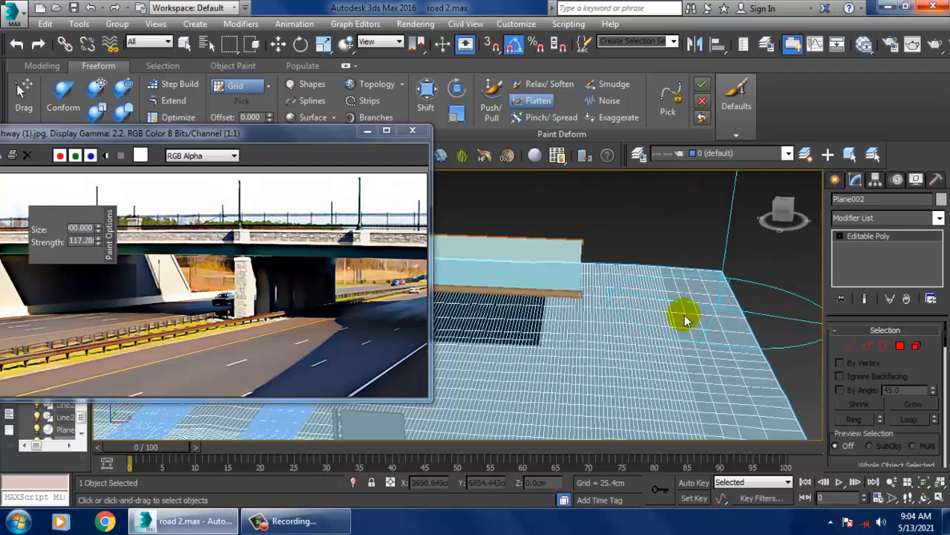
mouse_move(685, 318)
middle_mouse_down("alt")
mouse_move(601, 302)
mouse_move(599, 317)
mouse_move(569, 315)
middle_mouse_up("alt")
mouse_move(569, 314)
left_mouse_down()
mouse_move(742, 341)
mouse_move(706, 340)
left_mouse_up()
mouse_move(706, 340)
middle_mouse_down("alt")
mouse_move(568, 272)
mouse_move(734, 335)
mouse_move(731, 271)
mouse_move(630, 278)
middle_mouse_up("alt")
mouse_move(624, 286)
left_mouse_down()
mouse_move(743, 303)
mouse_move(790, 321)
mouse_move(799, 300)
left_mouse_up()
mouse_move(681, 283)
middle_mouse_down("alt")
mouse_move(777, 282)
mouse_move(633, 275)
middle_mouse_up("alt")
right_click(777, 283)
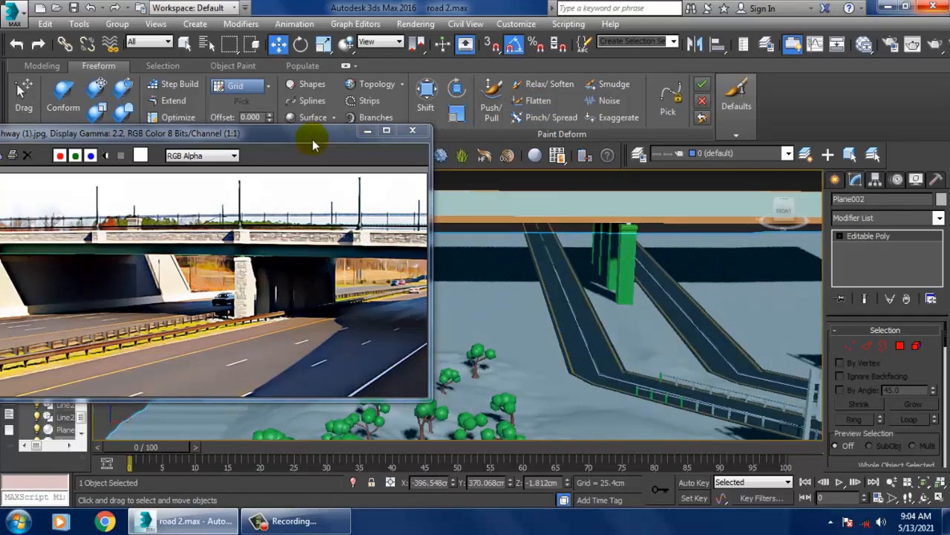
Move the reference image away from the bridge view and switch the Perspective view to Shaded.
mouse_move(312, 145)
left_mouse_down()
mouse_move(189, 232)
mouse_move(194, 239)
left_mouse_up()
left_click(182, 178)
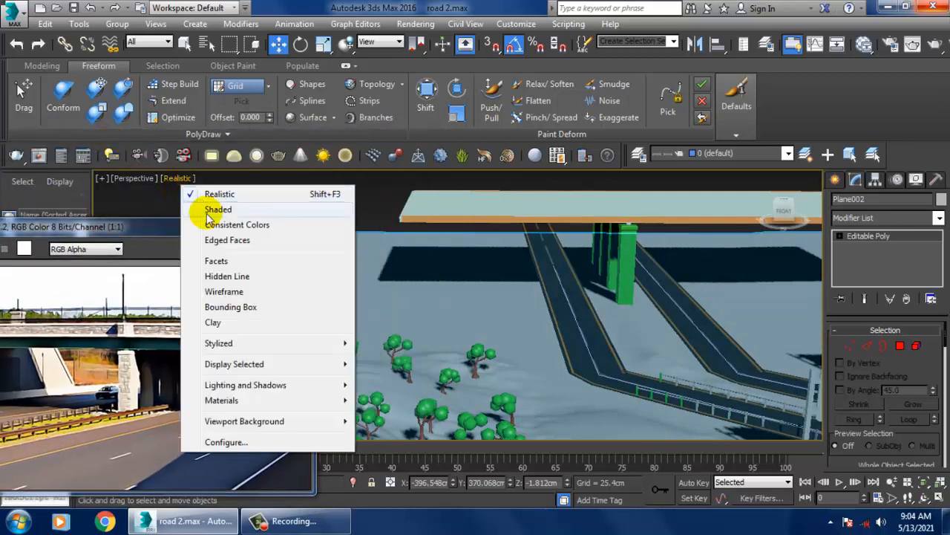
left_click(216, 209)
With edged faces displayed, select the two narrow polygon strips along the deck slab's long sides and extrude them upward into parapet walls.
mouse_move(616, 308)
middle_mouse_down("alt")
mouse_move(664, 339)
mouse_move(554, 262)
mouse_move(598, 252)
middle_mouse_up("alt")
left_click(543, 252)
scroll(711, 228, "up", 10)
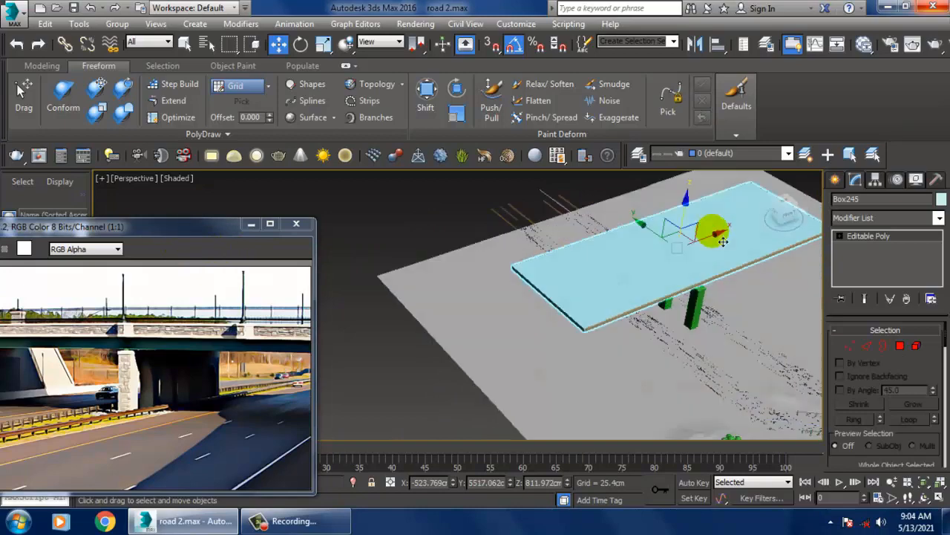
left_click(677, 282)
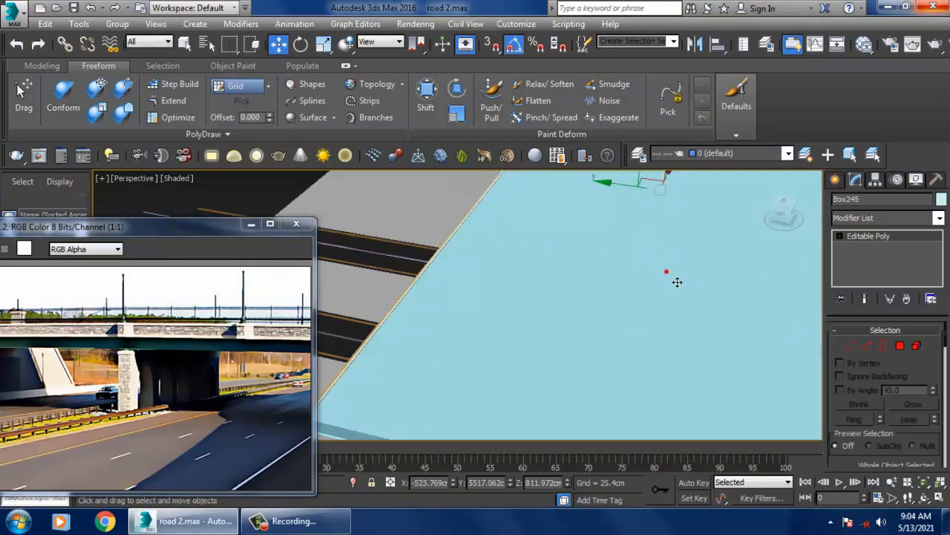
middle_click_drag(730, 295, 700, 292)
left_click(901, 348)
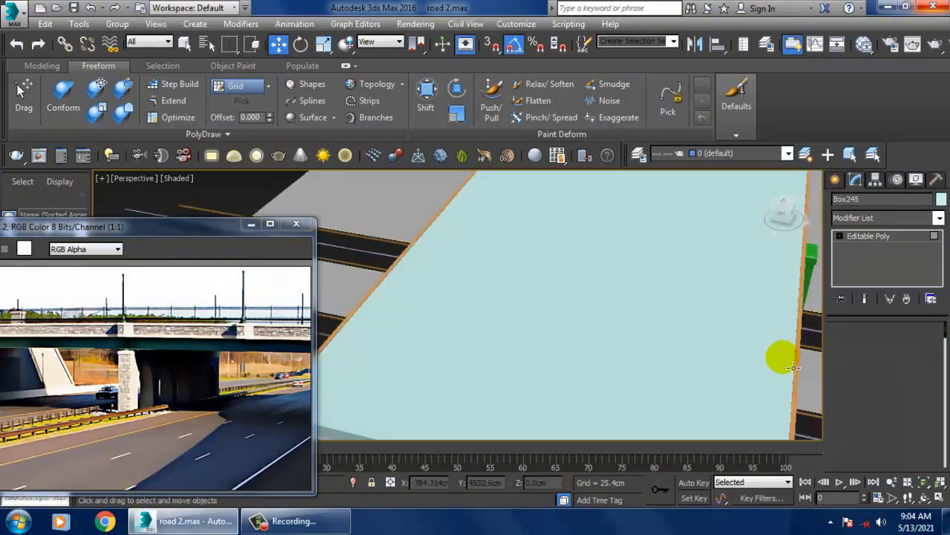
key("F4")
left_click(793, 374)
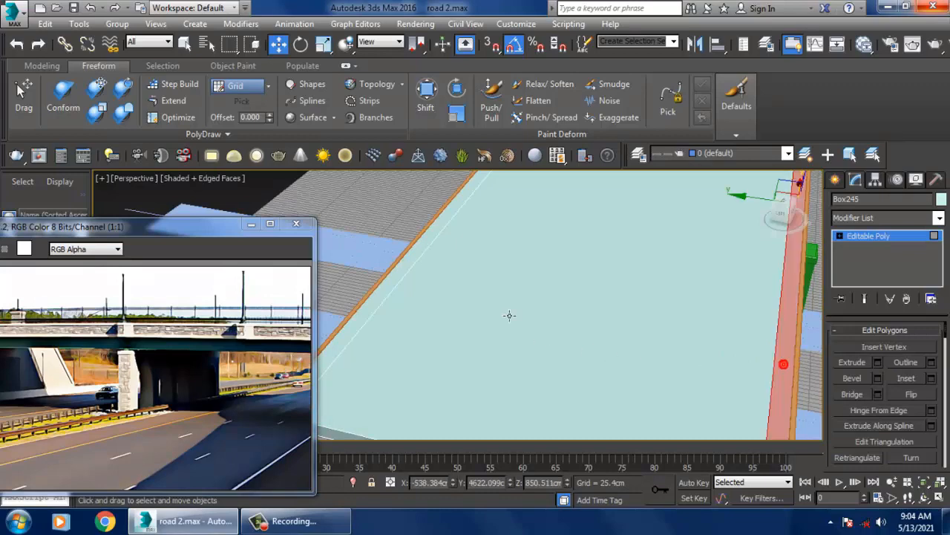
left_click(390, 283, "ctrl")
scroll(462, 286, "down", 5)
middle_click_drag(670, 307, 691, 302, "alt")
scroll(672, 289, "up", 3)
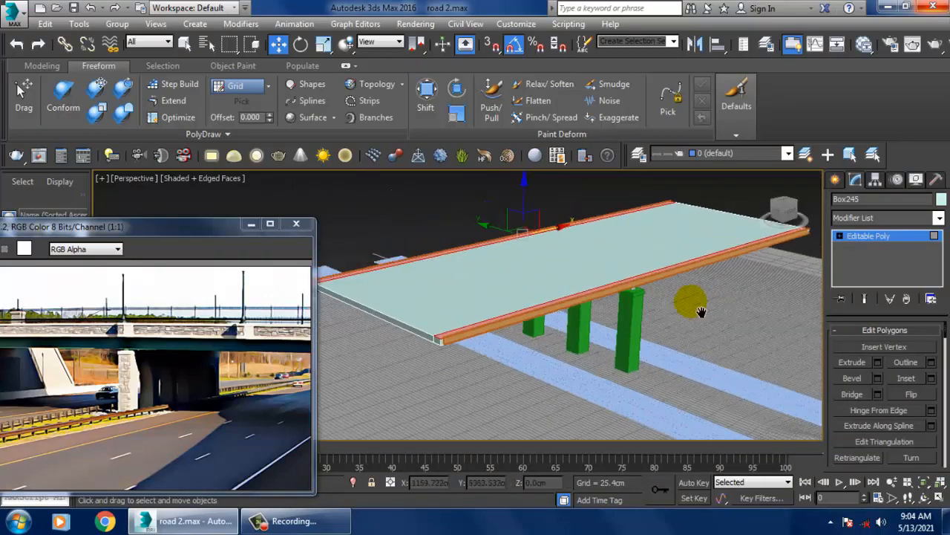
left_click(878, 362)
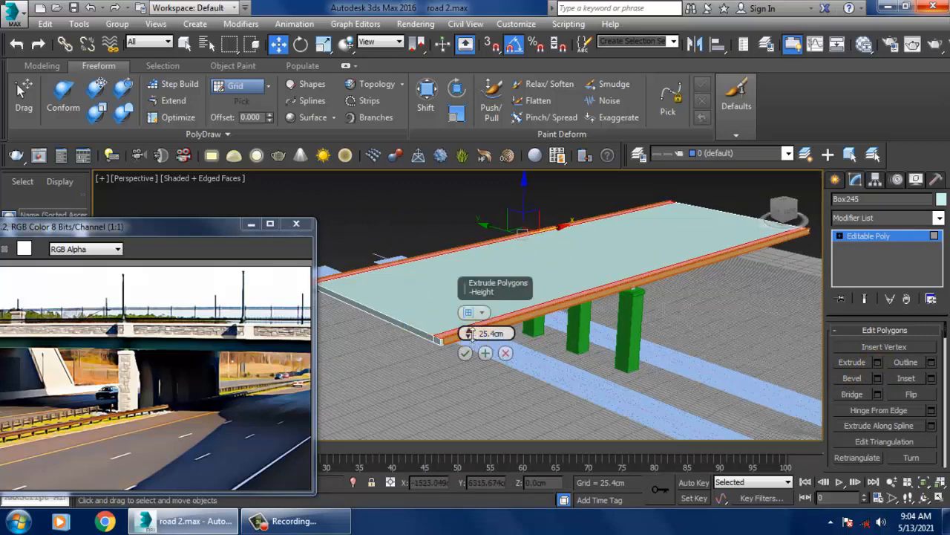
left_click_drag(468, 334, 787, 225)
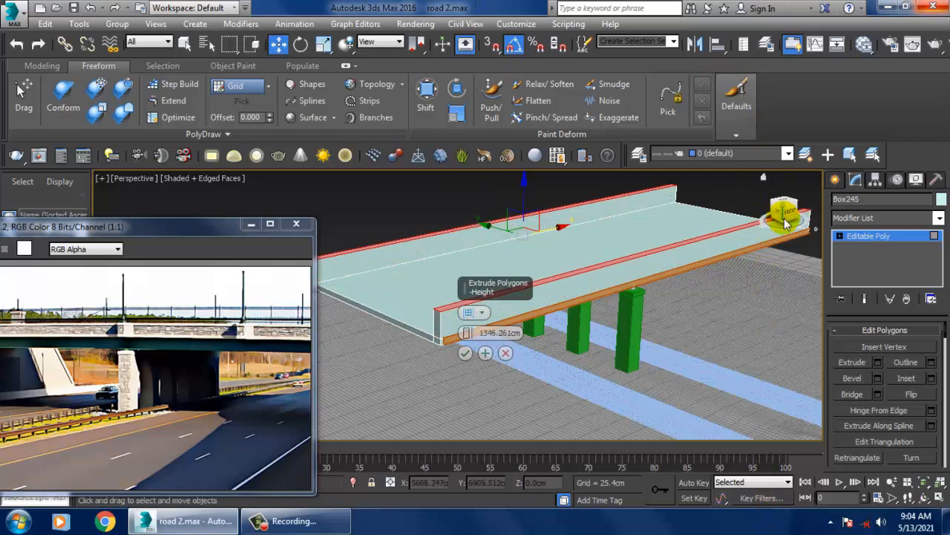
left_click(465, 352)
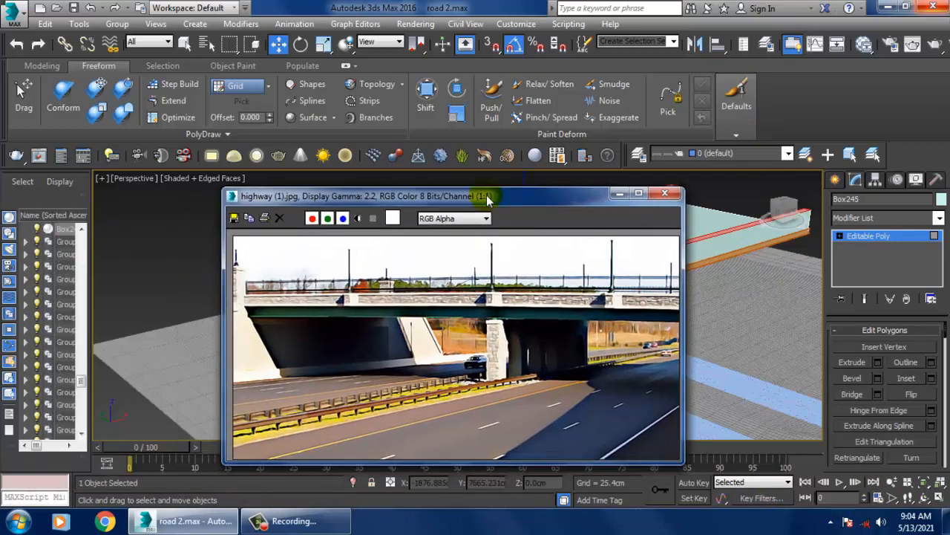
Dock the reference image beside the Perspective view so the bridge deck's end stays in sight.
left_click_drag(488, 198, 1, 231)
middle_click_drag(590, 206, 663, 240, "alt")
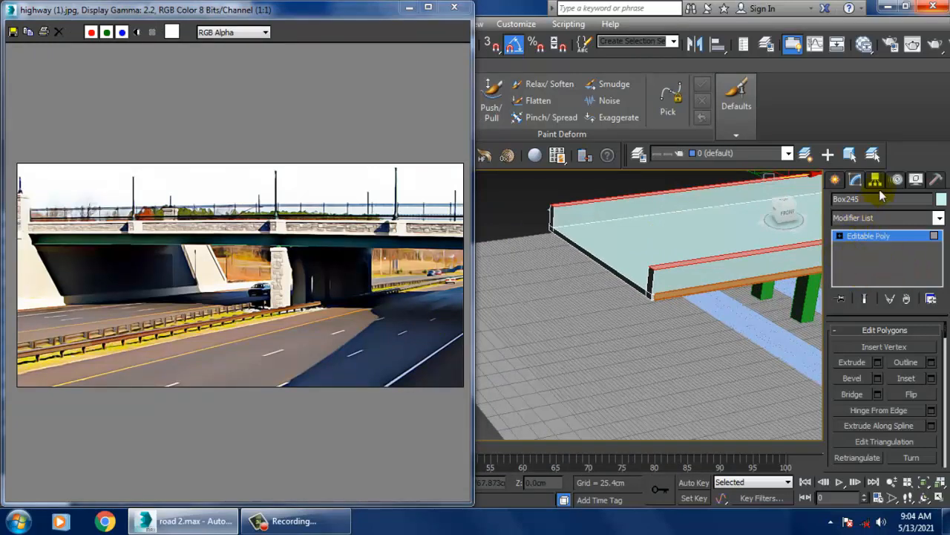
left_click(837, 180)
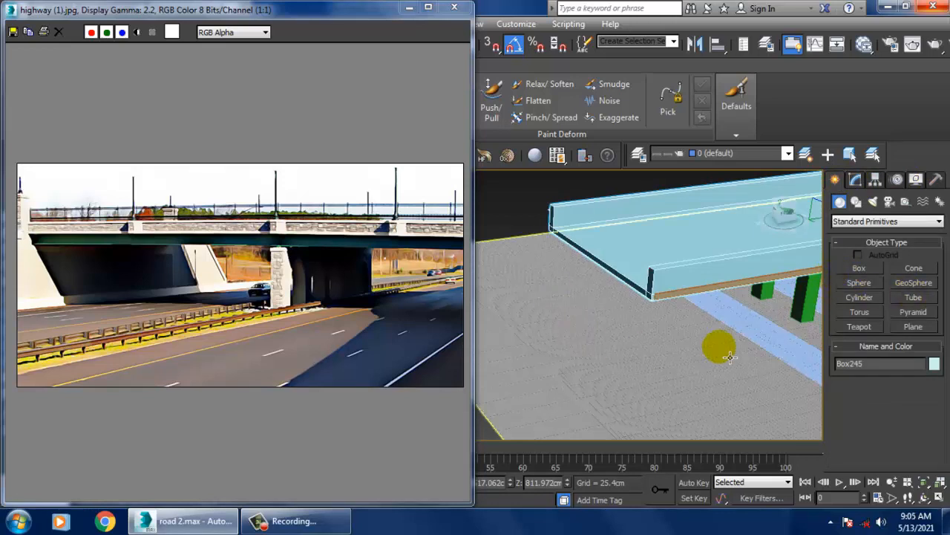
left_click(854, 181)
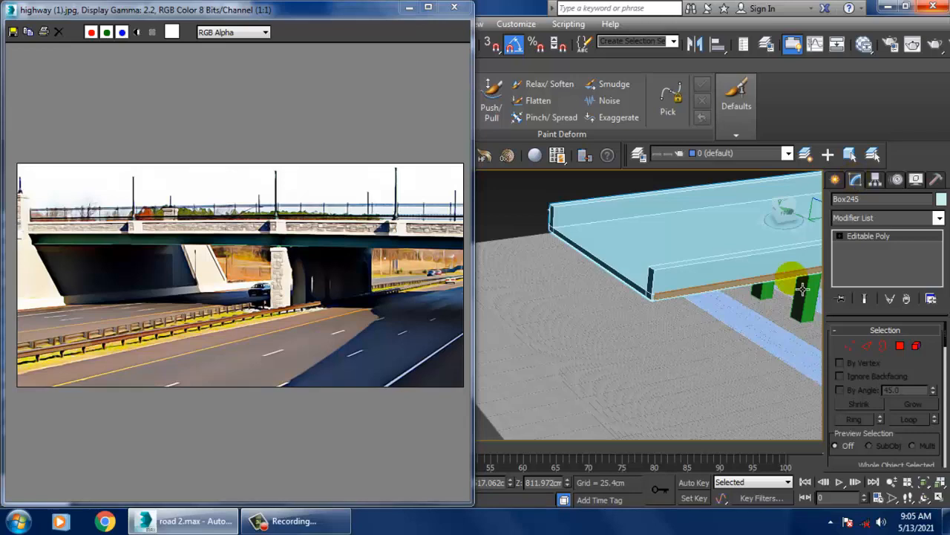
Select the polygons on the deck slab's end face and extrude them outward by 1216.307 cm.
left_click(900, 346)
left_click(632, 283)
scroll(639, 296, "up", 3)
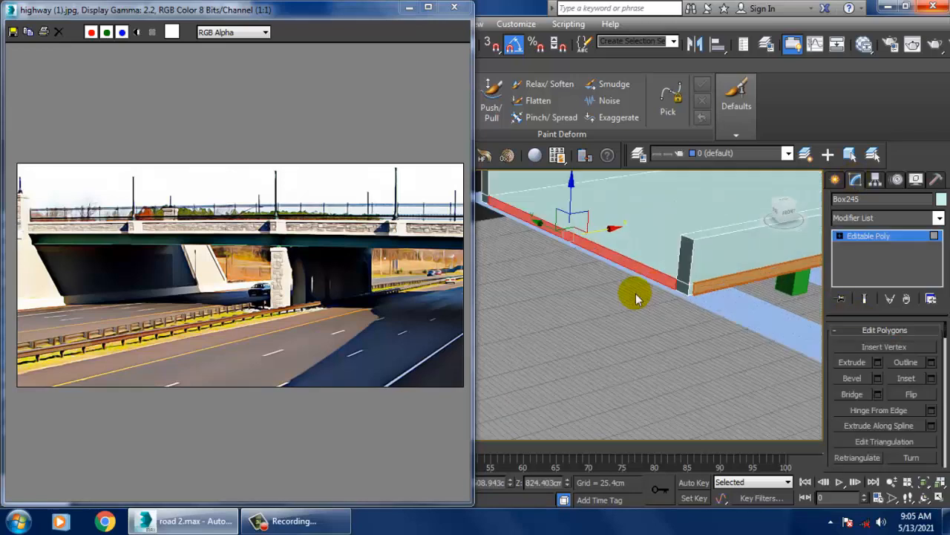
key("q")
mouse_move(636, 278)
middle_mouse_down()
mouse_move(744, 314)
mouse_move(646, 255)
mouse_move(664, 261)
middle_mouse_up()
left_click(559, 223, "ctrl")
scroll(572, 229, "down", 3)
left_click(877, 362)
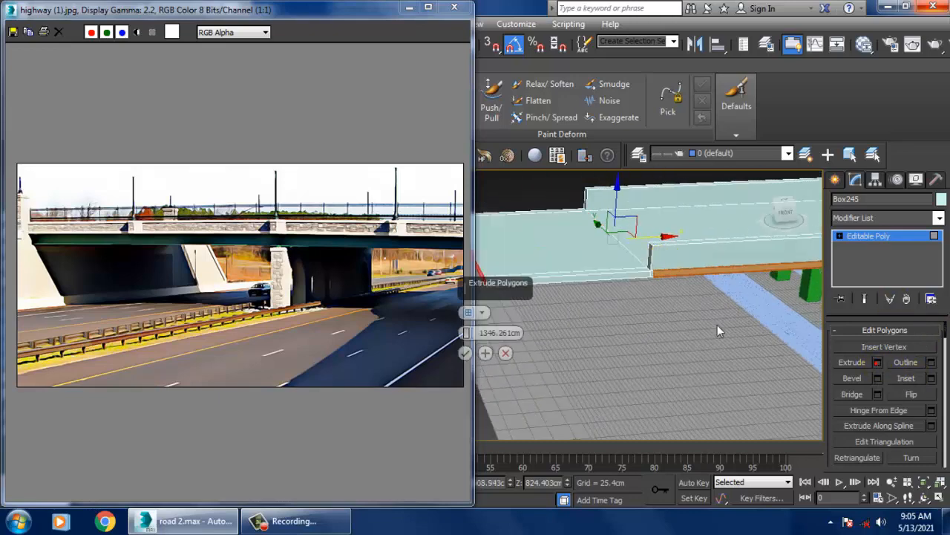
left_click_drag(496, 423, 308, 33)
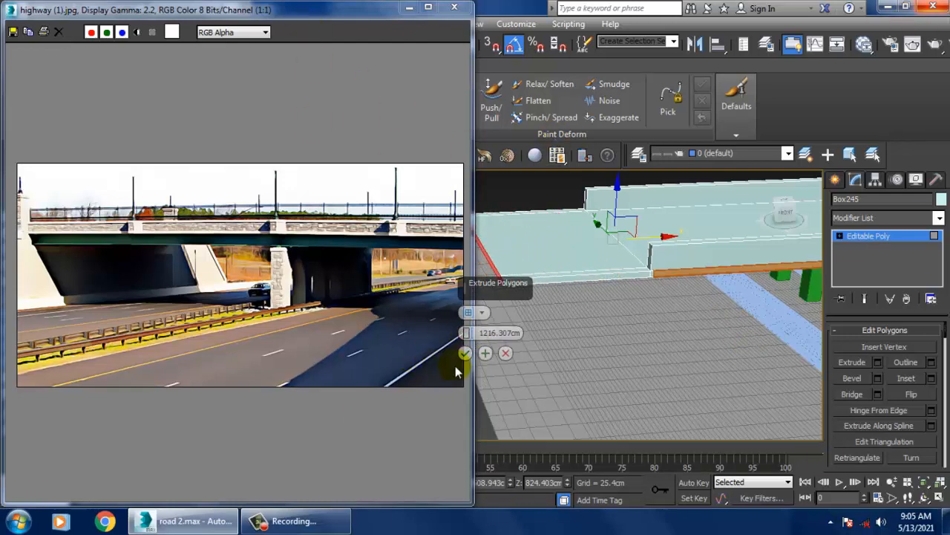
left_click(465, 353)
Extrude the underside of the new deck extension down towards the ground by 5178.086 cm to form an abutment.
middle_click_drag(653, 252, 828, 353, "alt")
left_click(879, 361)
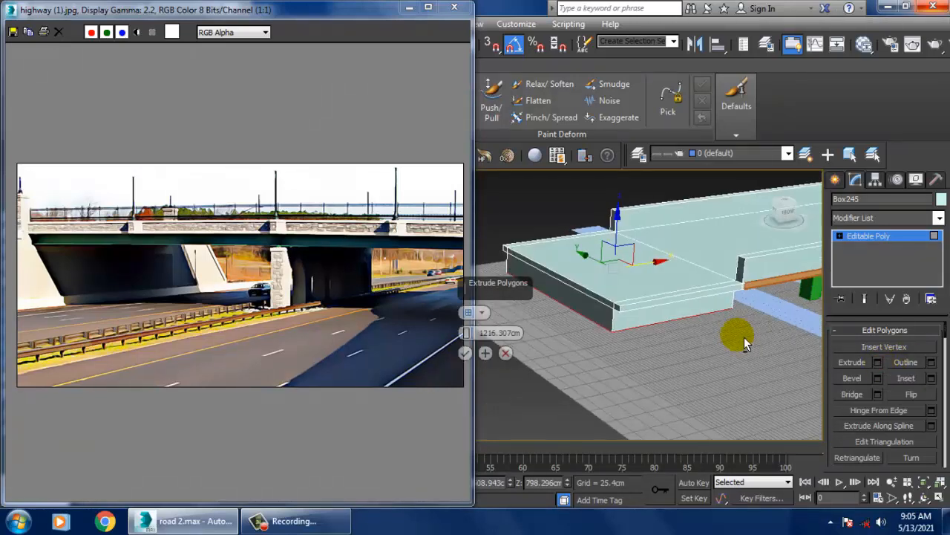
left_click_drag(445, 195, 4, 179)
left_click_drag(61, 46, 205, 168)
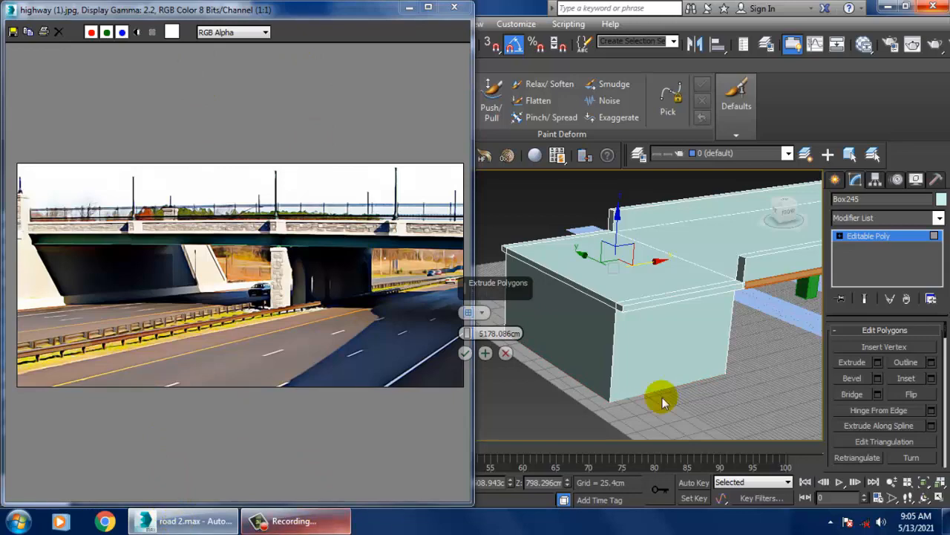
left_click(464, 352)
Move the bottom edge of the abutment's side face outward so that the face slopes from the deck to the ground.
scroll(723, 312, "down", 4)
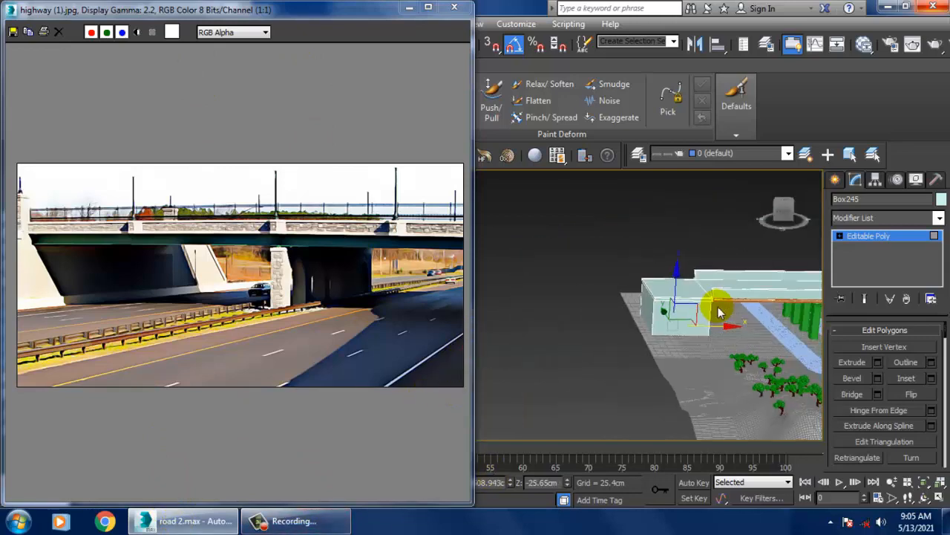
middle_click_drag(724, 312, 643, 305, "alt")
scroll(667, 342, "up", 2)
middle_click_drag(591, 282, 712, 325, "alt")
scroll(670, 311, "up", 3)
scroll(708, 330, "up", 6)
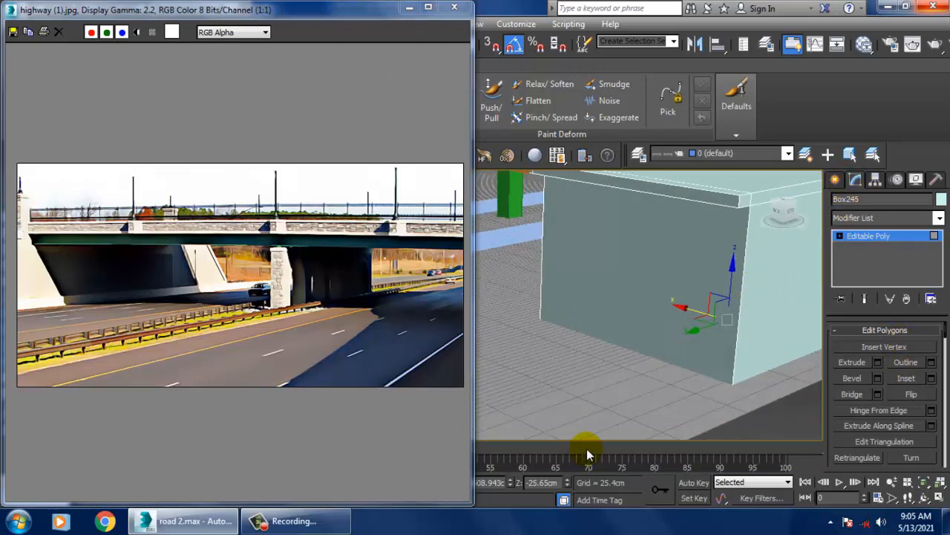
key("2")
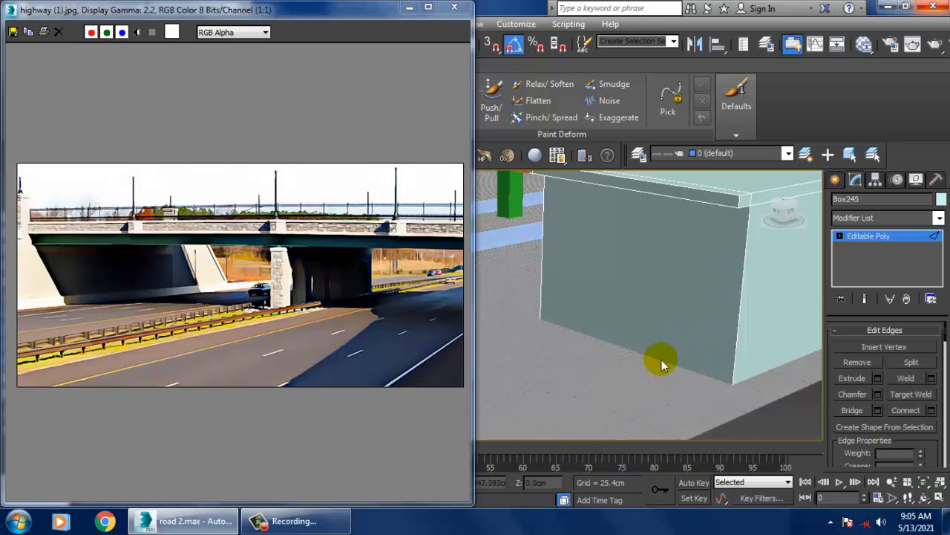
left_click(666, 371)
middle_click_drag(664, 371, 644, 375, "alt")
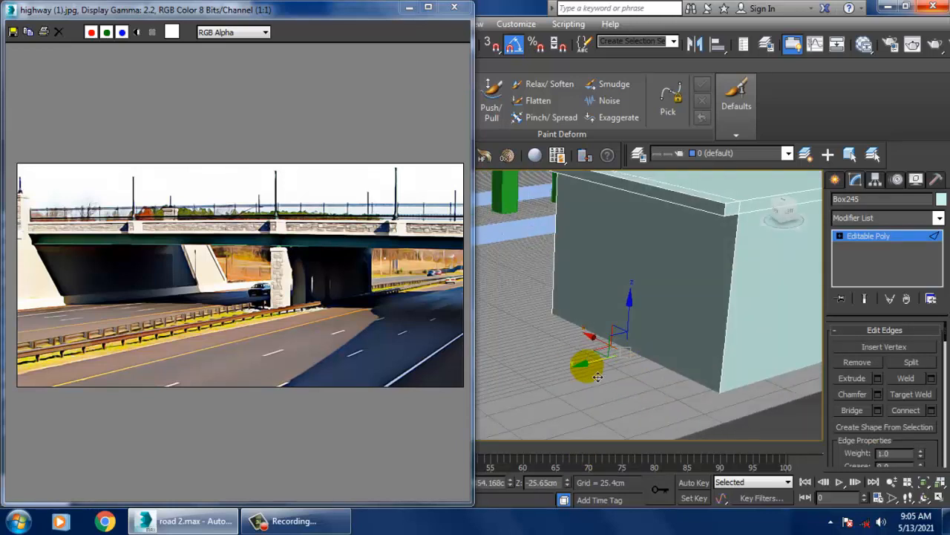
left_click_drag(598, 377, 505, 381)
scroll(523, 382, "down", 5)
mouse_move(594, 383)
middle_mouse_down("alt")
mouse_move(613, 364)
mouse_move(635, 368)
mouse_move(603, 377)
middle_mouse_up("alt")
scroll(602, 377, "up", 4)
left_click_drag(561, 393, 535, 407)
middle_click_drag(588, 378, 639, 371, "alt")
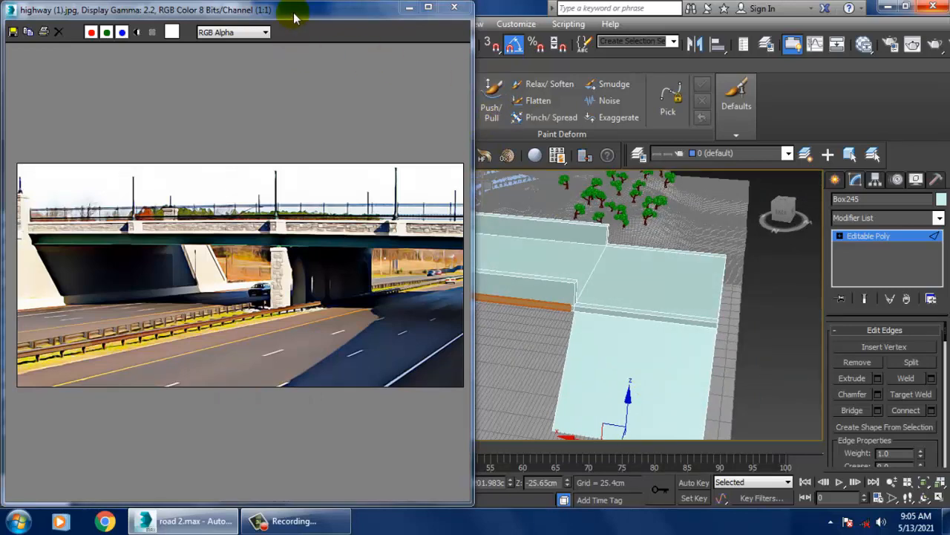
Move the reference image aside and add Swift Loop edge loops close to both ends of the abutment's sloped face.
left_click_drag(294, 14, 304, 123)
left_click(42, 66)
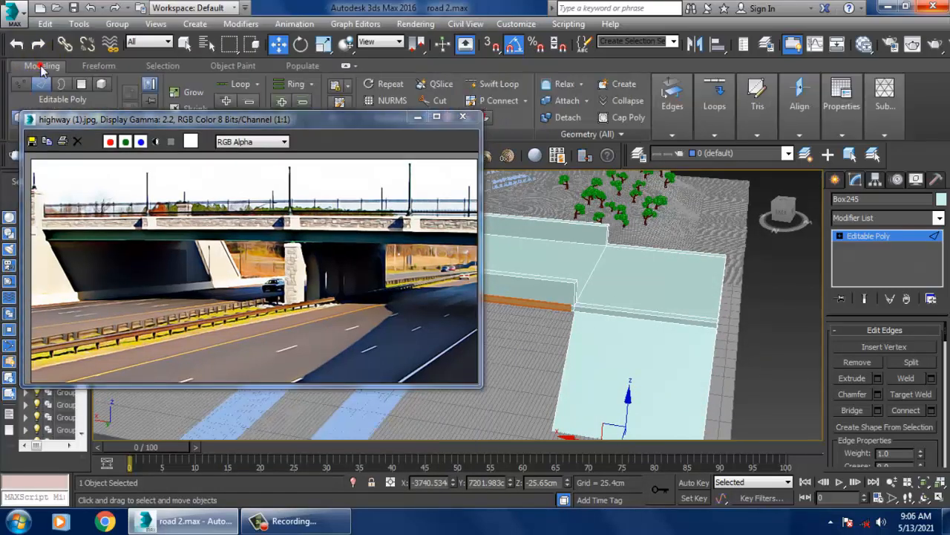
left_click(499, 83)
scroll(623, 364, "up", 8)
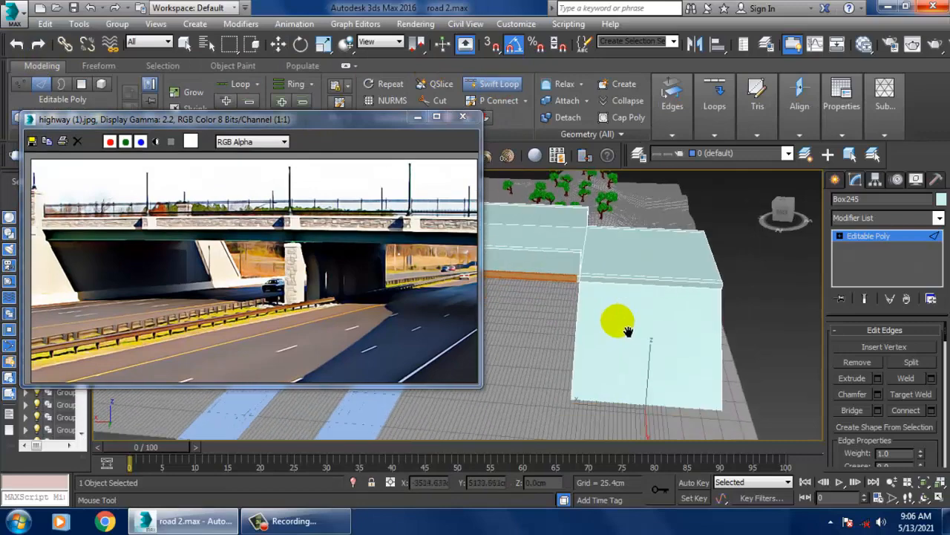
scroll(673, 329, "down", 3)
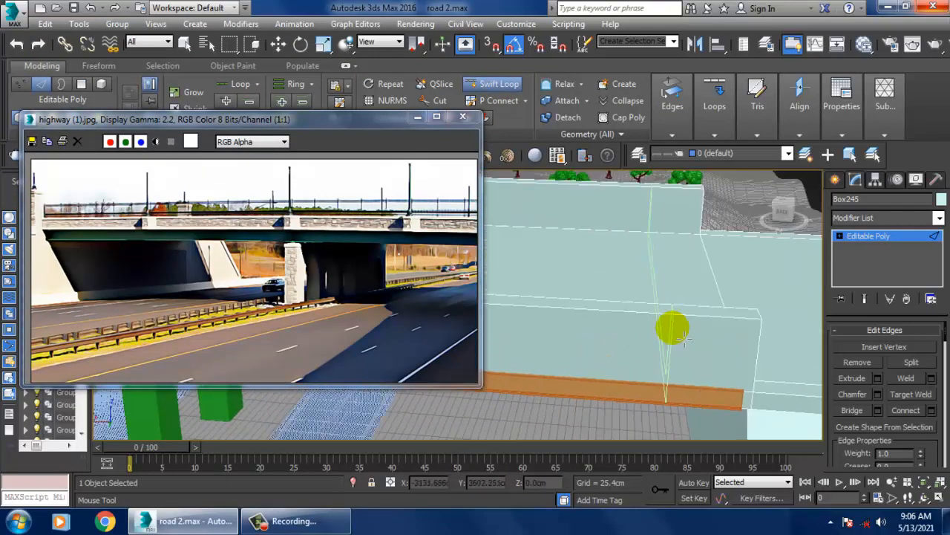
scroll(619, 300, "up", 3)
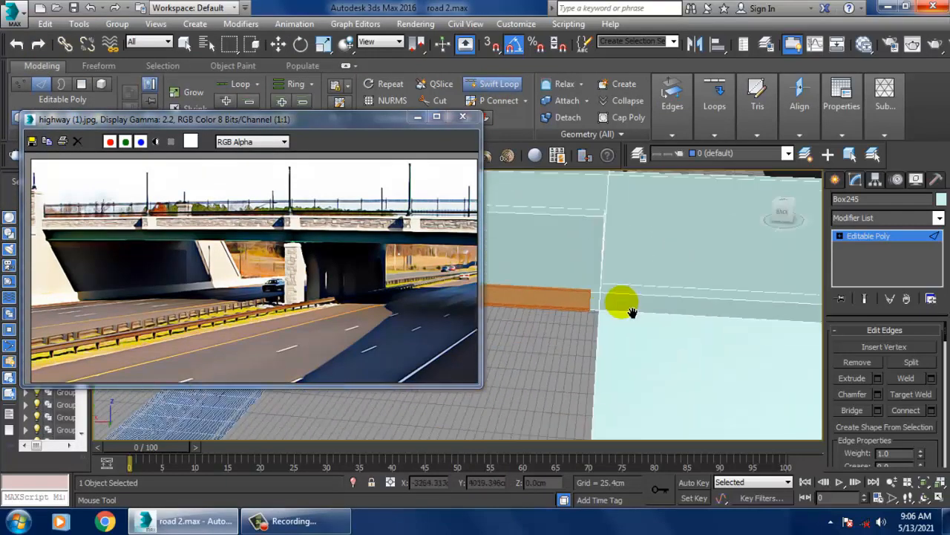
left_click(606, 279)
middle_click_drag(606, 279, 542, 331)
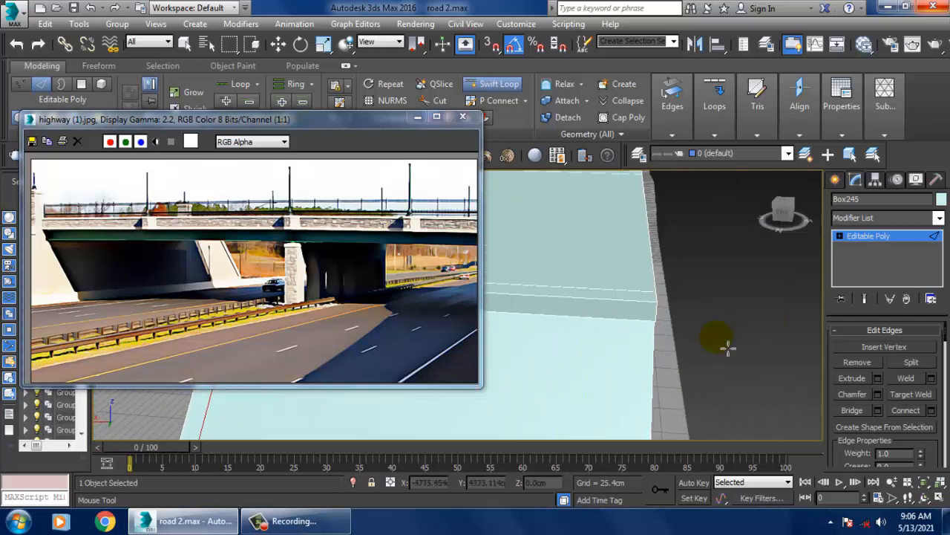
left_click(652, 311)
right_click(652, 310)
Select the two narrow polygon strips bordering the abutment's sloped face and extrude them by 51.149 cm.
mouse_move(652, 310)
middle_mouse_down("alt")
mouse_move(696, 322)
mouse_move(609, 278)
mouse_move(665, 318)
middle_mouse_up("alt")
scroll(673, 309, "down", 3)
scroll(662, 320, "up", 5)
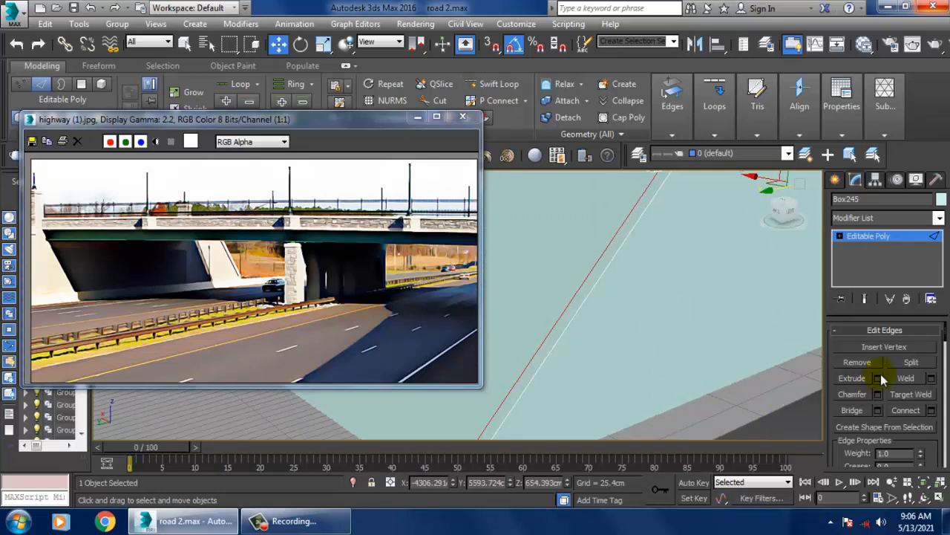
key("4")
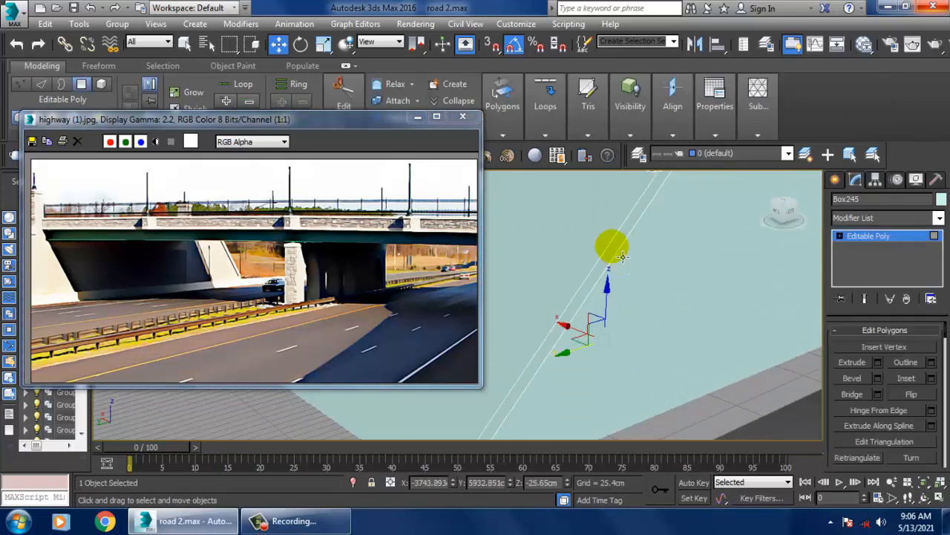
scroll(623, 257, "down", 3)
middle_click_drag(623, 257, 830, 354, "alt")
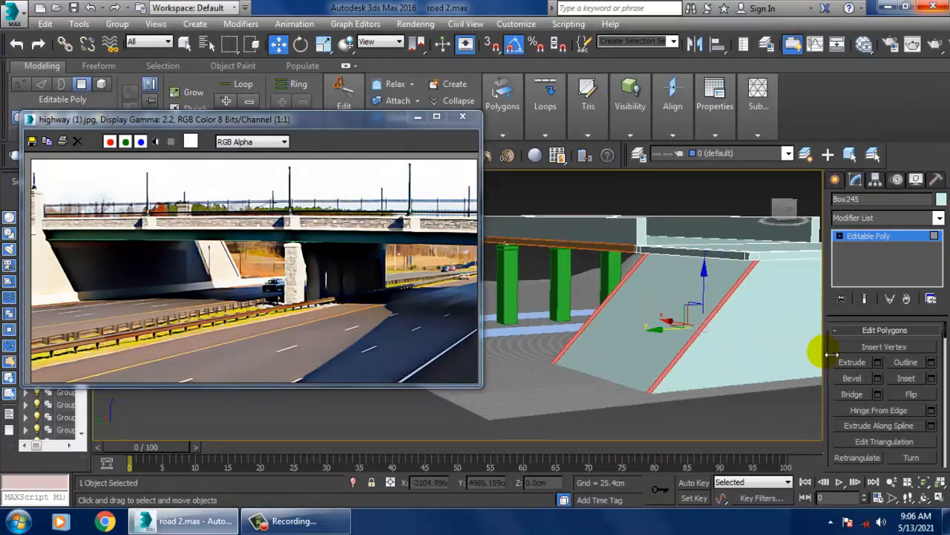
left_click(877, 363)
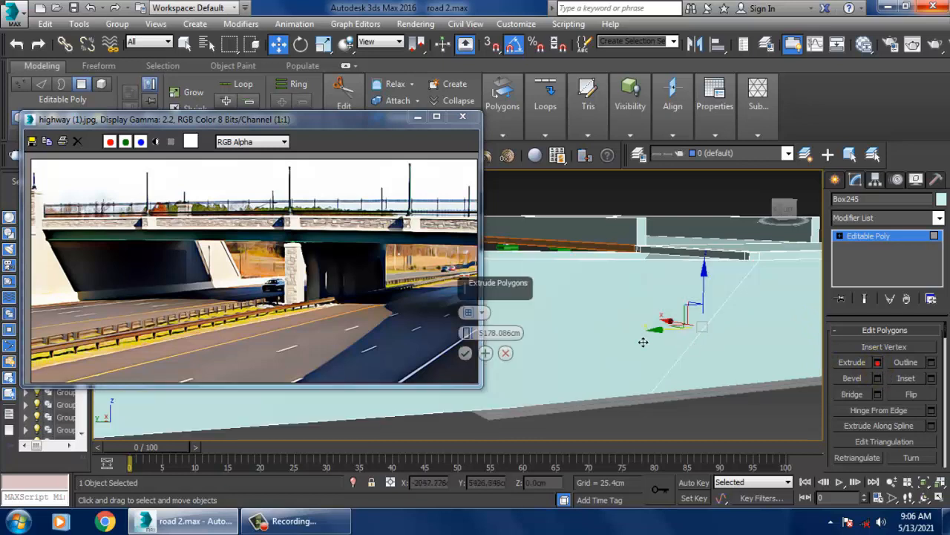
left_click(483, 313)
left_click(520, 333)
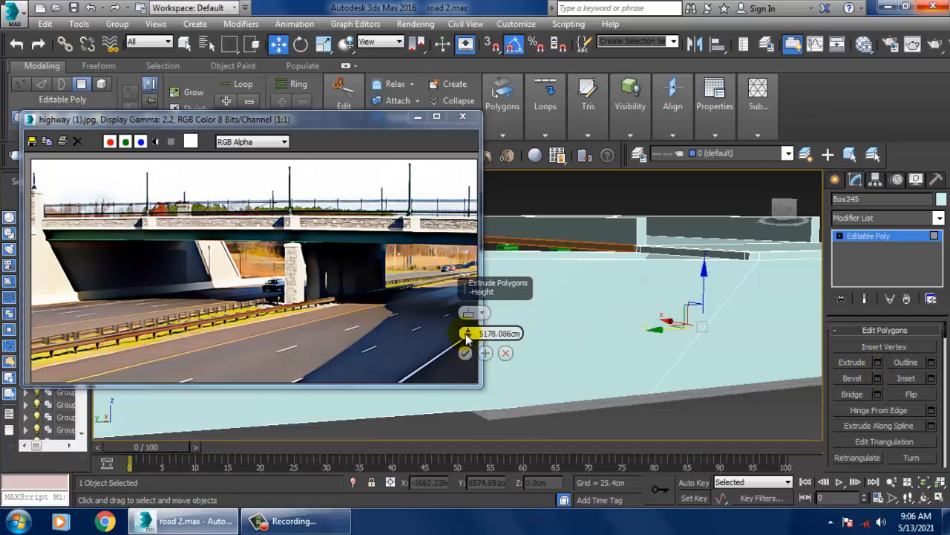
left_click_drag(692, 378, 943, 156)
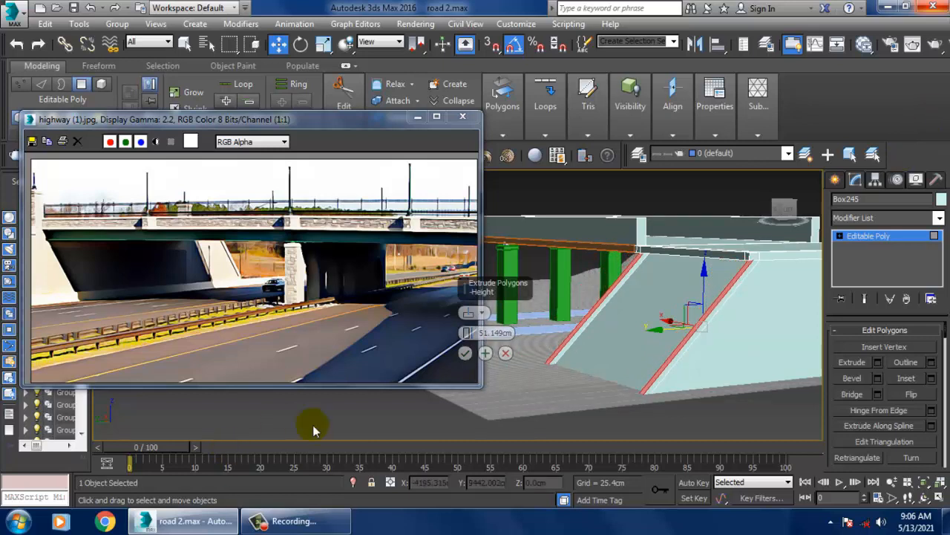
left_click(465, 352)
In the Left view, adjust the raised strips' lower end vertices to line up with the abutment's base, and return to Perspective.
key("alt+w")
middle_click_drag(362, 438, 343, 432)
key("alt+w")
middle_click_drag(446, 431, 643, 297)
scroll(623, 178, "down", 1)
middle_click_drag(622, 178, 605, 280)
scroll(605, 281, "up", 1)
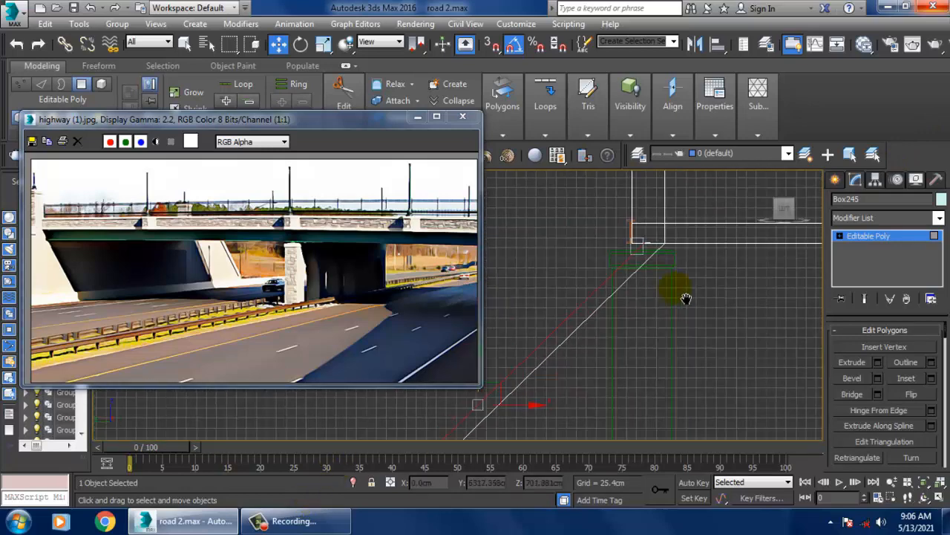
middle_click_drag(685, 297, 676, 335)
scroll(676, 335, "up", 2)
key("1")
middle_click_drag(634, 297, 757, 210)
scroll(634, 289, "down", 2)
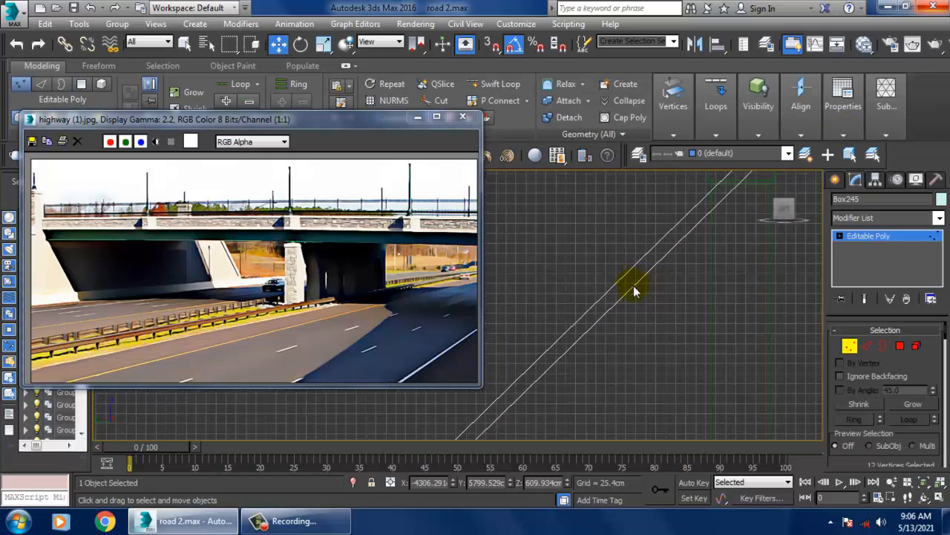
middle_click_drag(520, 386, 587, 314)
middle_click_drag(522, 363, 575, 336)
scroll(575, 335, "up", 1)
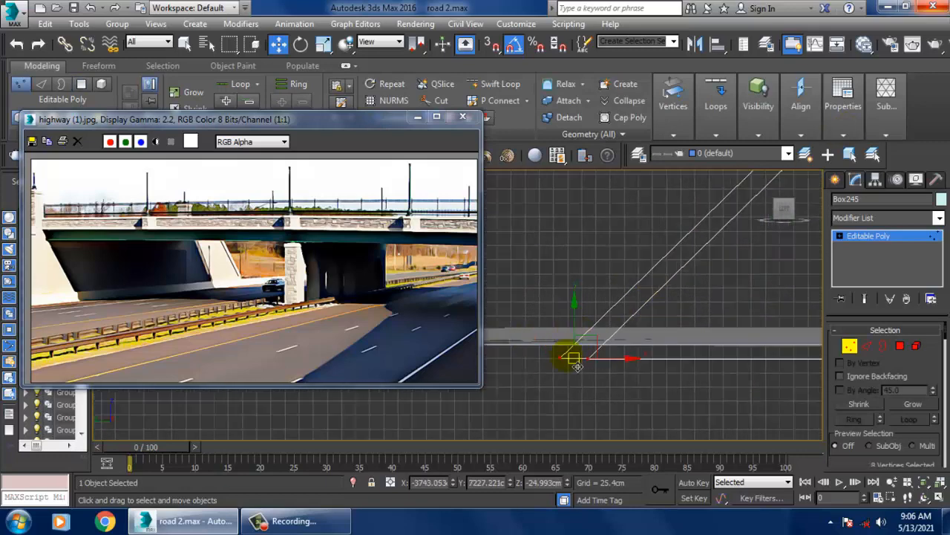
left_click_drag(591, 348, 596, 330)
middle_click_drag(609, 289, 495, 425)
middle_click_drag(691, 228, 569, 356)
scroll(636, 299, "up", 3)
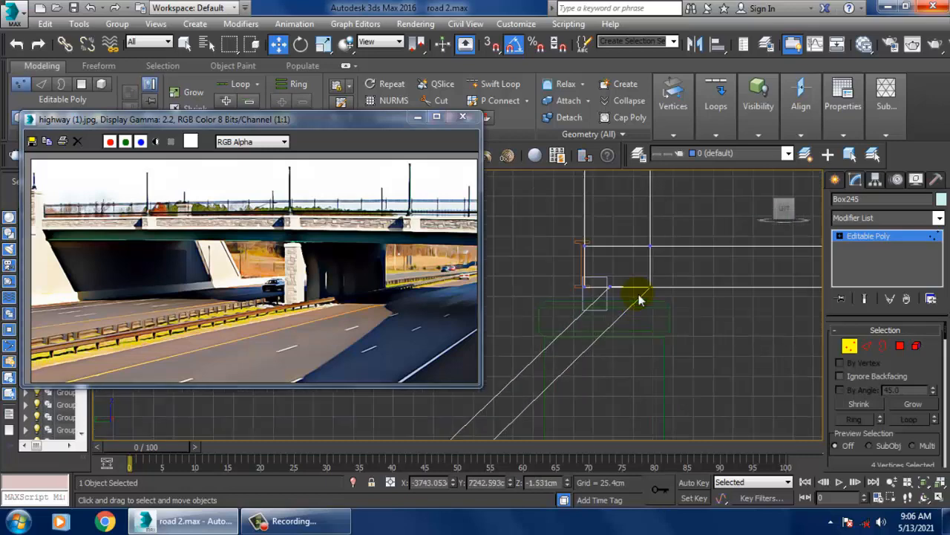
key("alt+w")
right_click(709, 346)
key("alt+w")
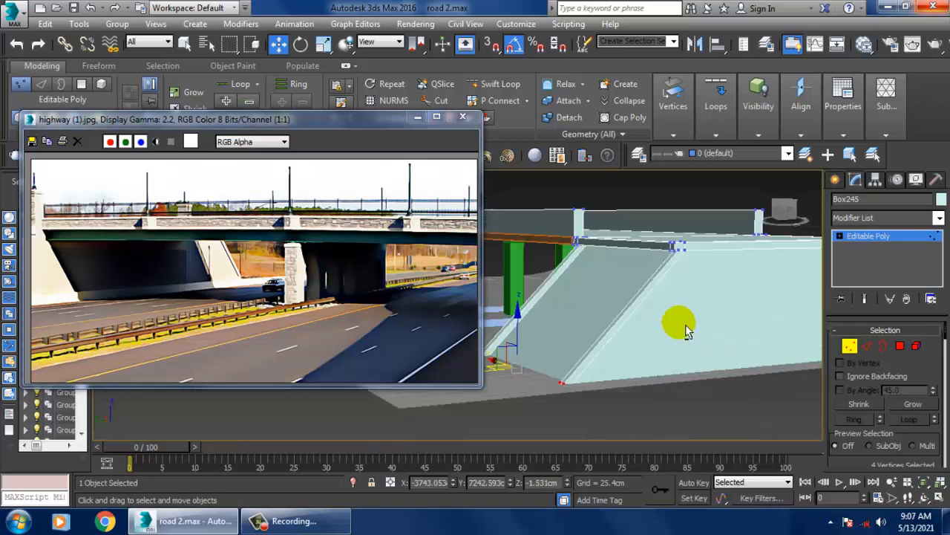
Select the long edges of the deck and parapet walls and connect them with 2 segments, a pinch of 89 and a slide of 0.
middle_click_drag(686, 327, 654, 297, "alt")
scroll(672, 344, "down", 3)
left_click(870, 346)
left_click_drag(616, 244, 671, 431)
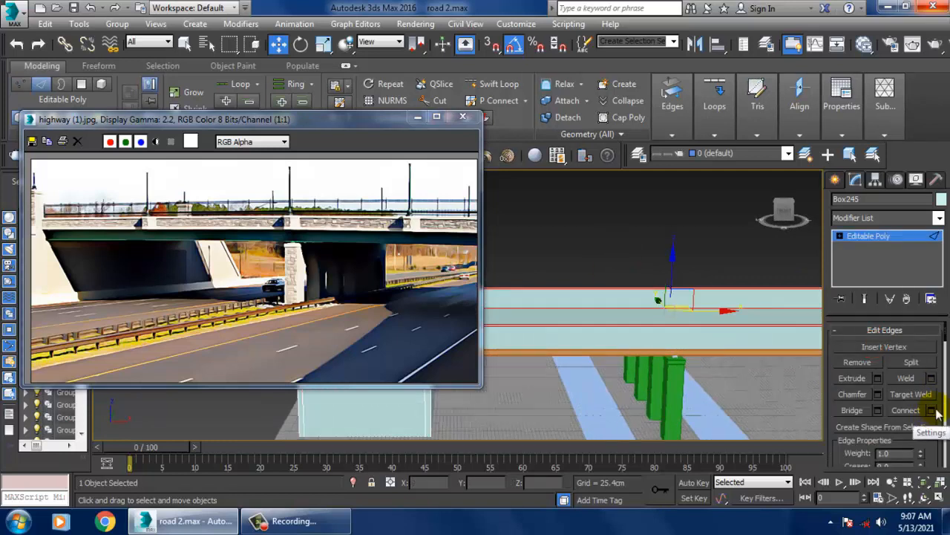
left_click(932, 410)
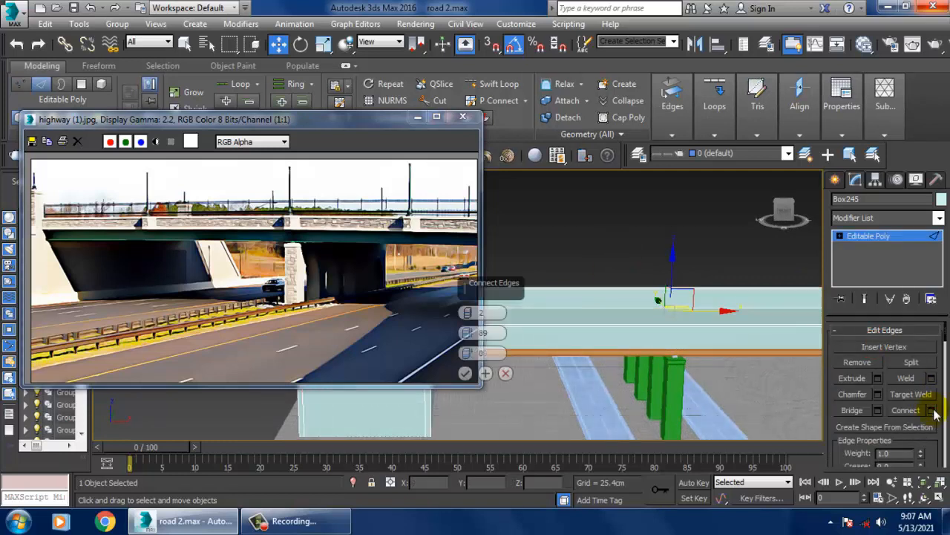
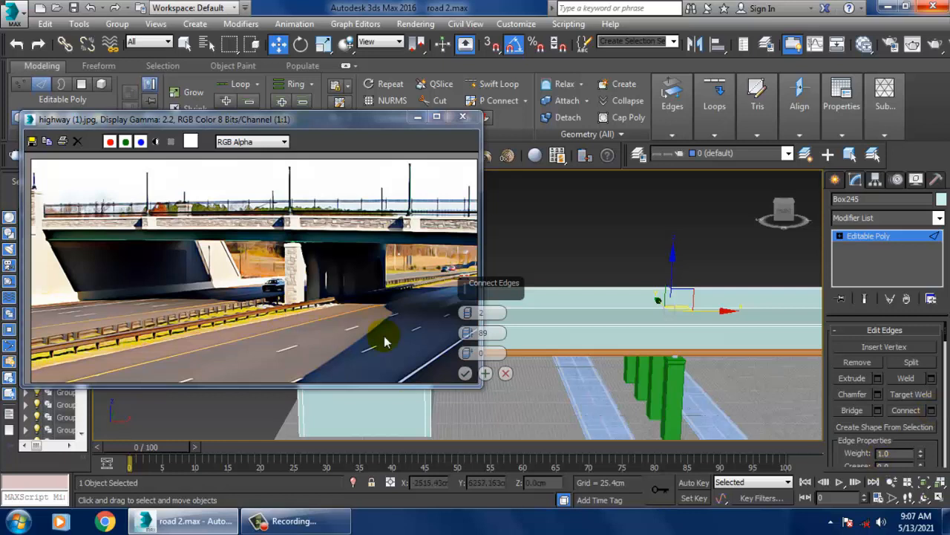
left_click(504, 374)
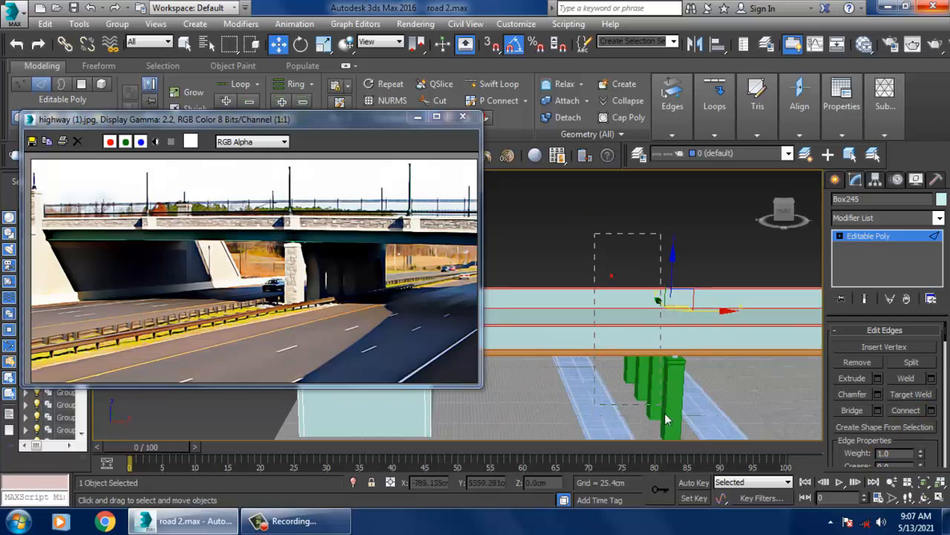
left_click(932, 410)
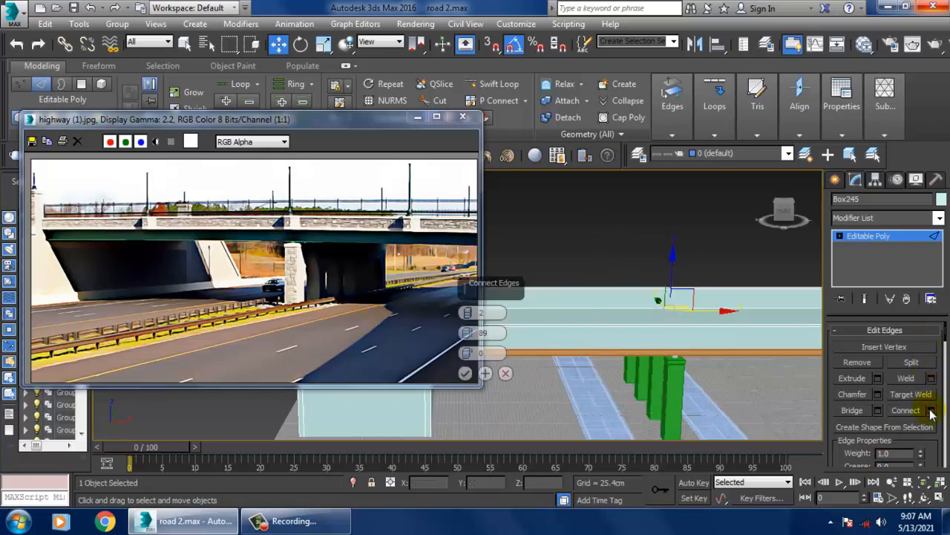
left_click(467, 375)
middle_click_drag(672, 305, 696, 325, "alt")
scroll(696, 324, "down", 5)
scroll(687, 326, "up", 3)
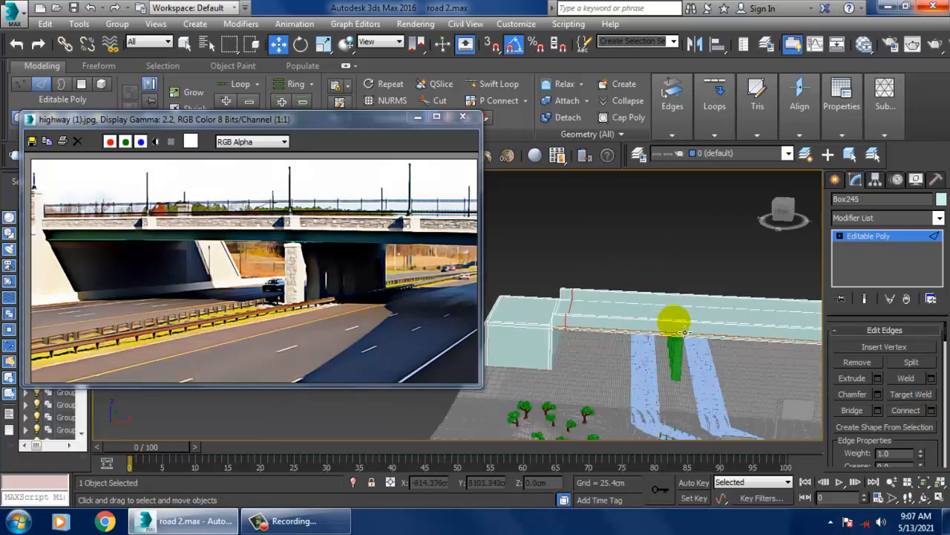
In the Front view, select the vertices of the deck's edge loop nearest the abutment and move them inward to X about -2037 cm.
key("1")
middle_click_drag(585, 305, 594, 300, "alt")
scroll(592, 298, "up", 3)
key("alt+w")
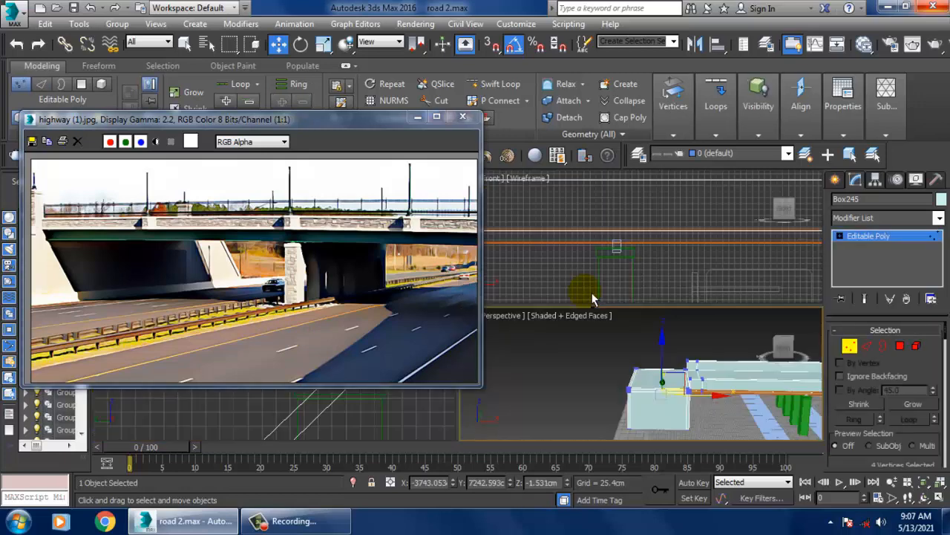
right_click(581, 292)
key("alt+w")
scroll(643, 227, "down", 8)
middle_click_drag(621, 242, 674, 306)
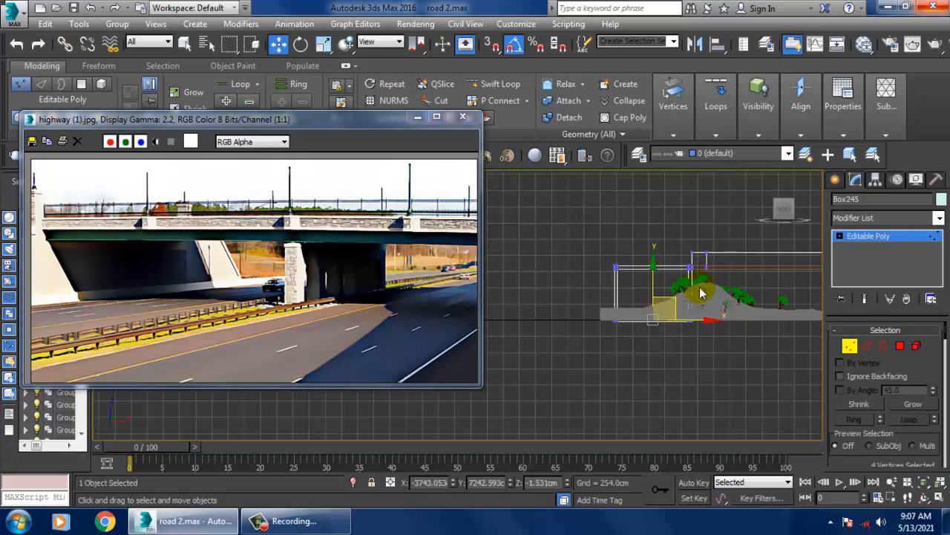
scroll(702, 293, "up", 3)
left_click_drag(569, 223, 630, 297)
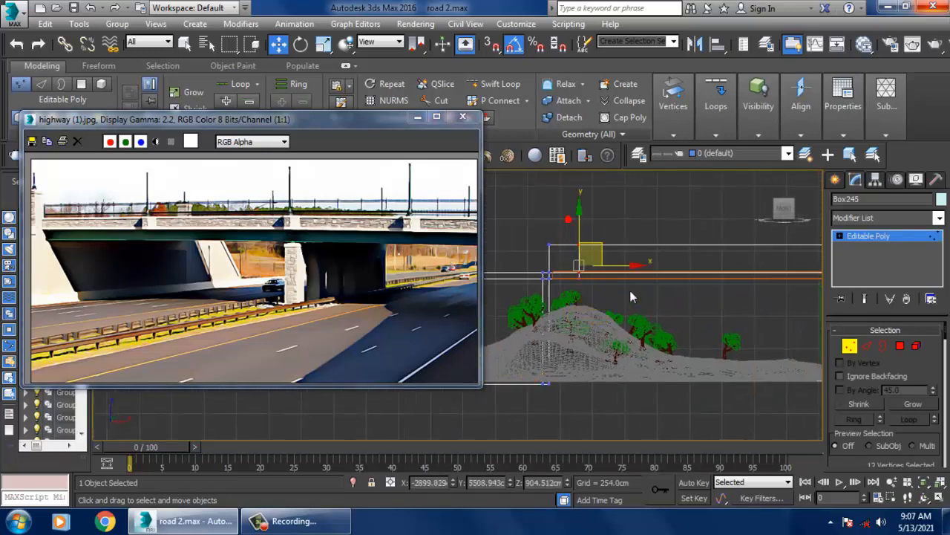
left_click_drag(762, 281, 743, 281)
scroll(748, 286, "down", 5)
middle_click_drag(751, 290, 564, 314)
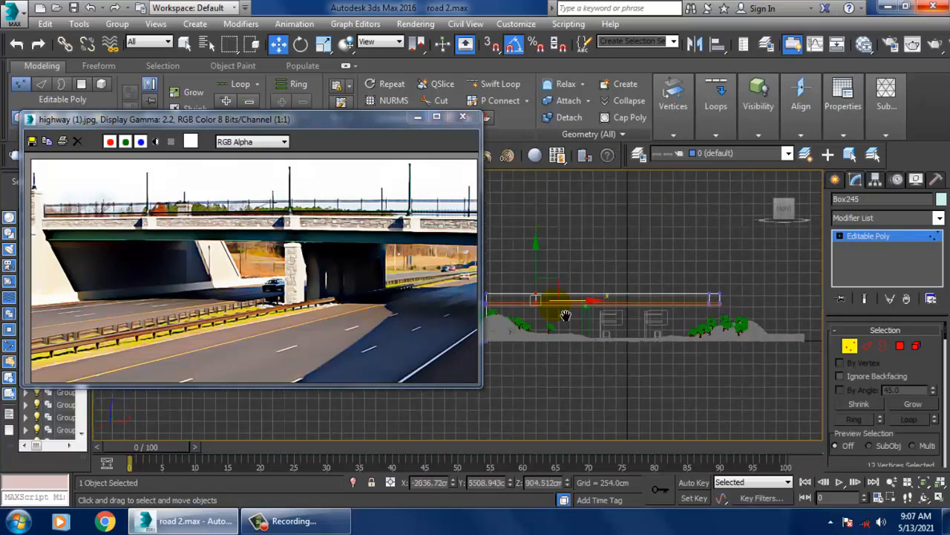
Move the far-end edge loop beside the first at X about -1878 cm, and shift both loops about 218 cm toward the abutment.
middle_click_drag(707, 327, 728, 325)
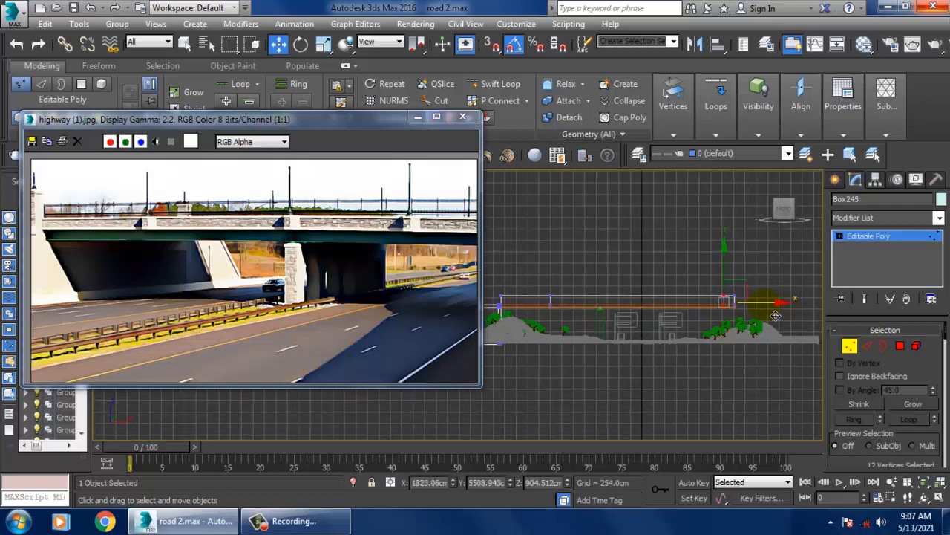
middle_click_drag(575, 317, 626, 329)
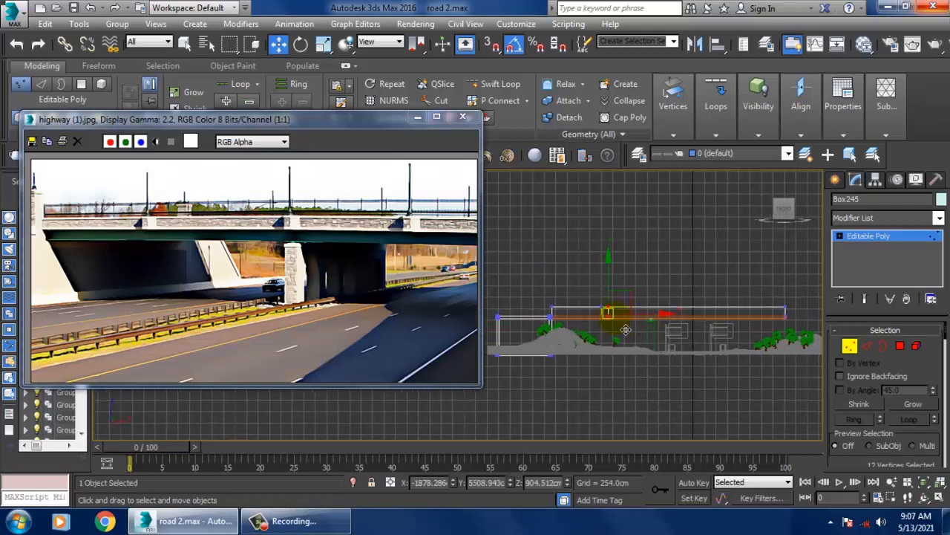
scroll(612, 321, "up", 3)
left_click_drag(557, 263, 634, 332)
middle_click_drag(605, 311, 623, 321)
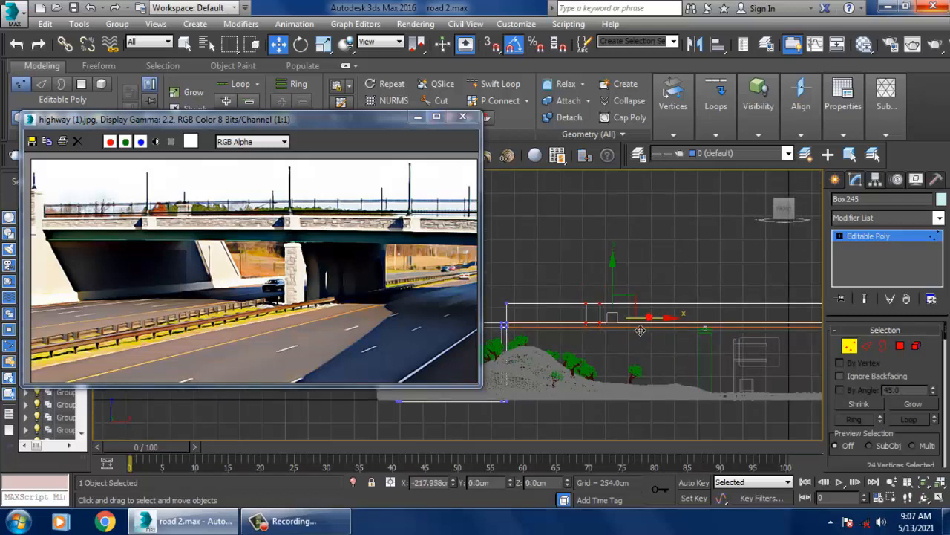
left_click_drag(641, 329, 630, 332)
Narrow the band between the paired loops by moving the inner loop's vertices about 47 cm toward the abutment, and return to Perspective.
scroll(605, 308, "up", 3)
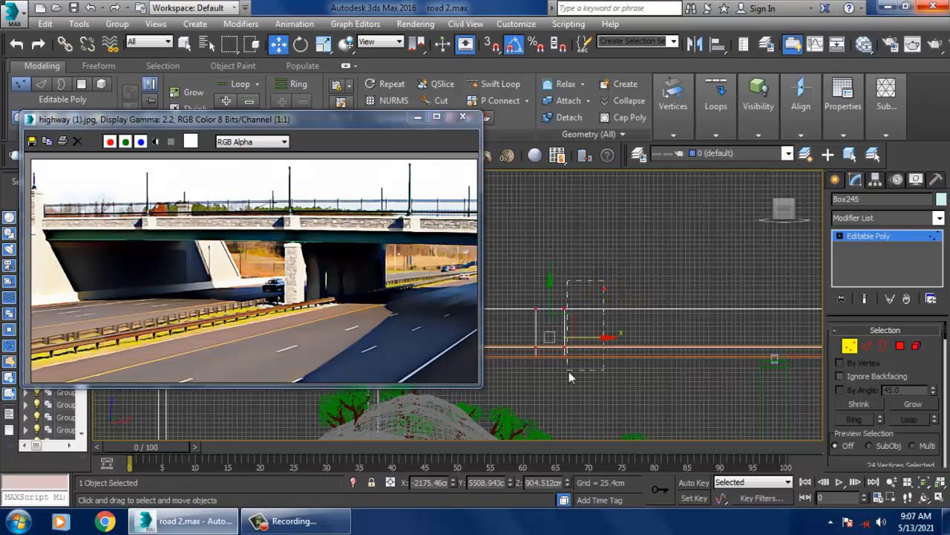
left_click_drag(559, 385, 559, 384)
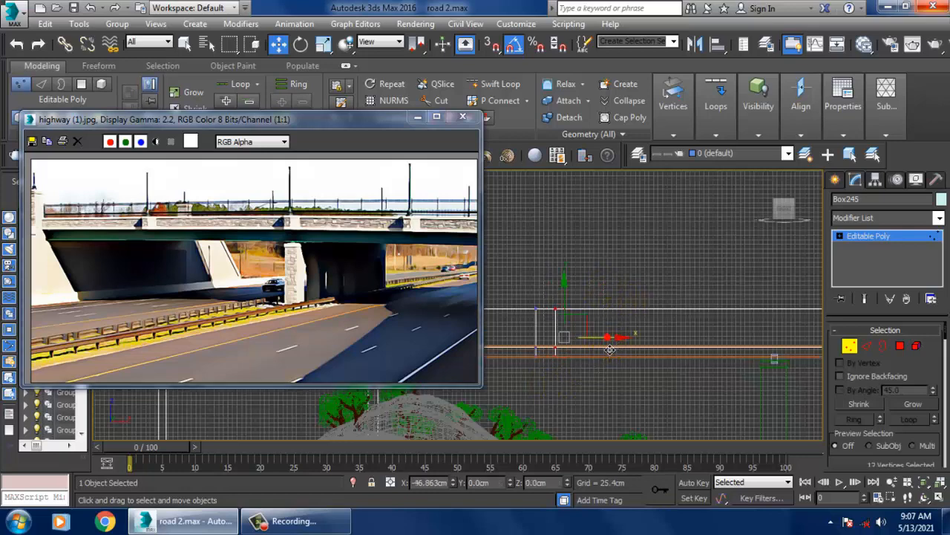
key("alt+w")
right_click(720, 387)
key("alt+w")
middle_click_drag(688, 351, 674, 360, "alt")
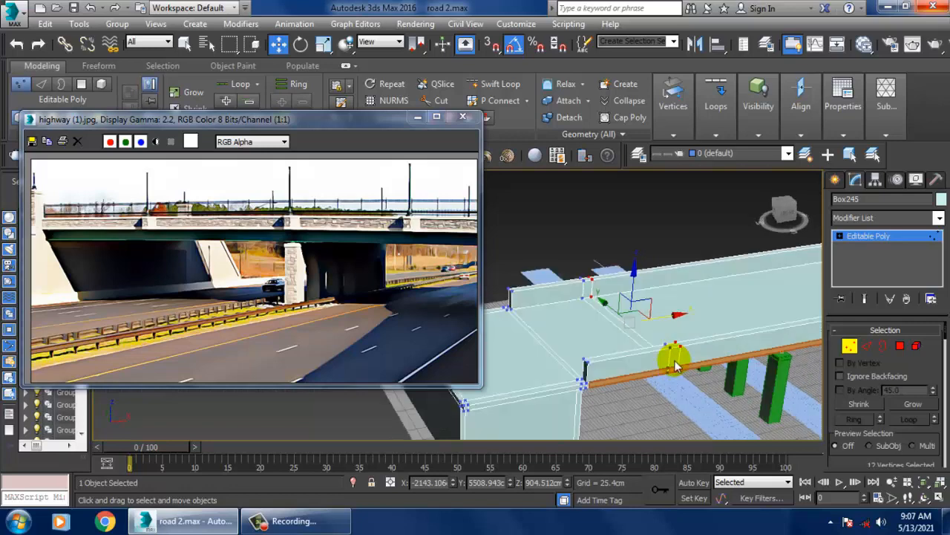
scroll(689, 370, "up", 3)
scroll(672, 365, "up", 3)
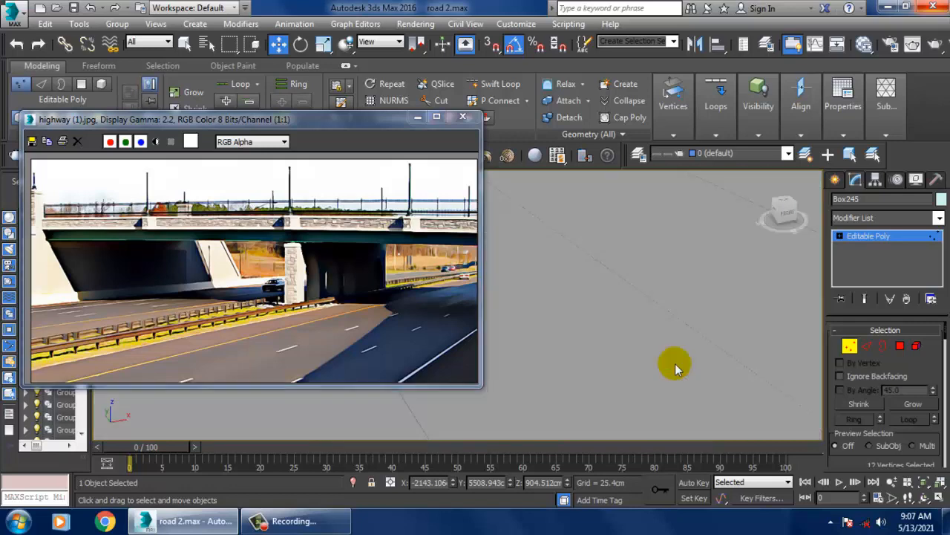
scroll(674, 364, "down", 3)
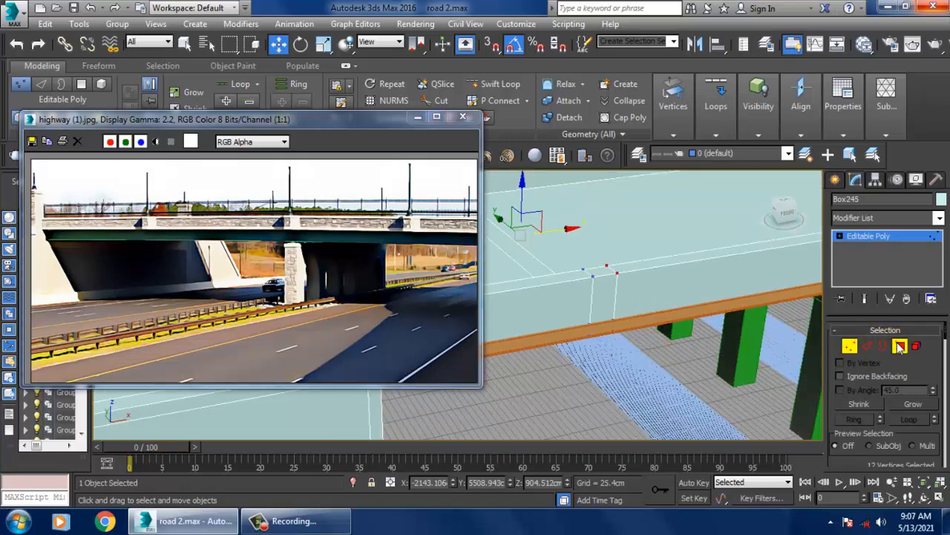
left_click(899, 347)
left_click(535, 297)
left_click(700, 296, "ctrl")
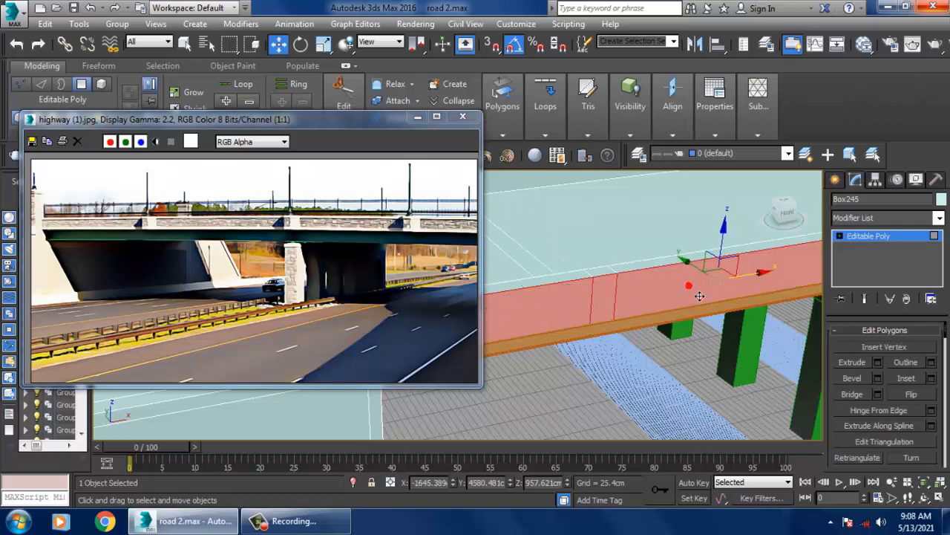
middle_click_drag(700, 296, 537, 287)
scroll(537, 287, "down", 2)
scroll(728, 299, "down", 2)
middle_click_drag(700, 289, 783, 269, "alt")
scroll(686, 290, "down", 1)
middle_click_drag(654, 244, 623, 263, "alt")
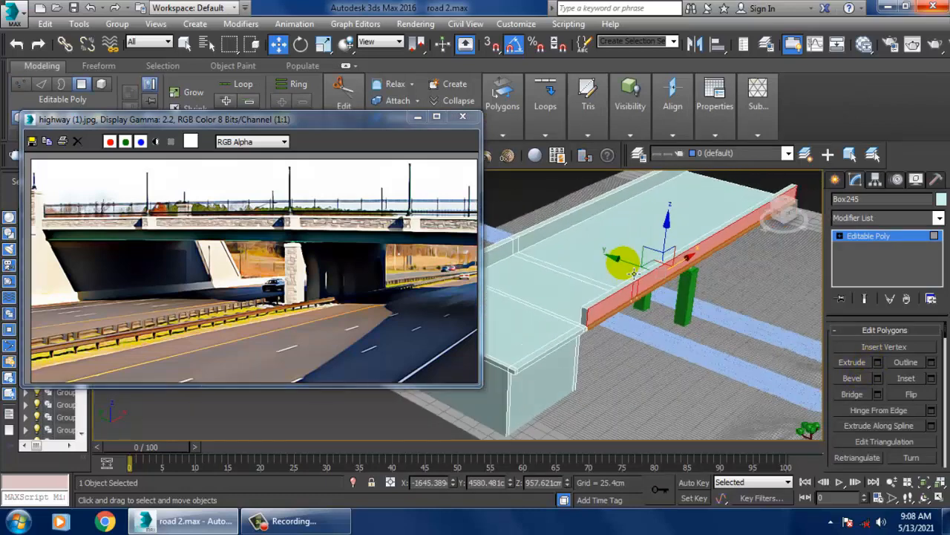
scroll(624, 264, "up", 3)
left_click(647, 276)
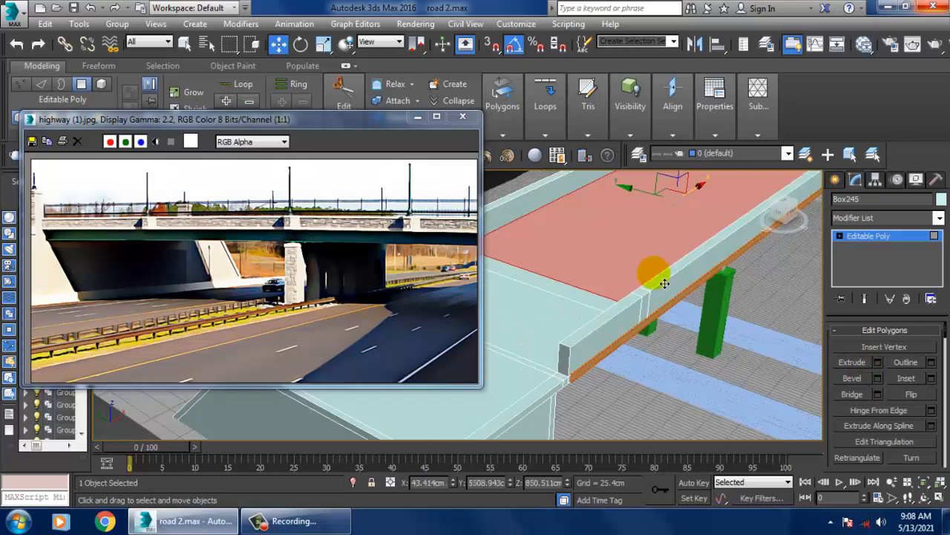
key("ctrl+z")
left_click_drag(636, 265, 646, 268)
key("ctrl+z")
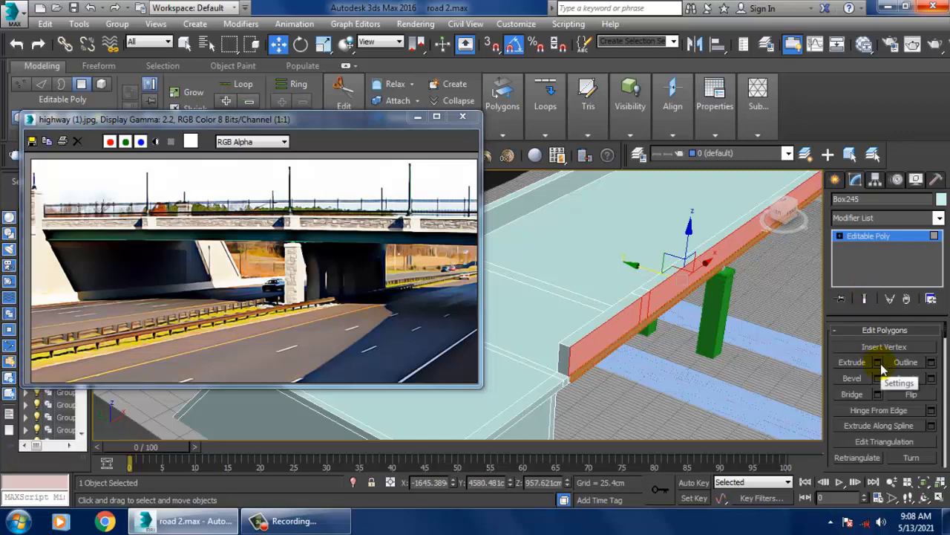
Select the parapet's narrow band polygon, and connect the long deck and parapet edges beyond it to add another pair of edge loops.
middle_click_drag(594, 292, 796, 354, "alt")
left_click(617, 295)
left_click(840, 236)
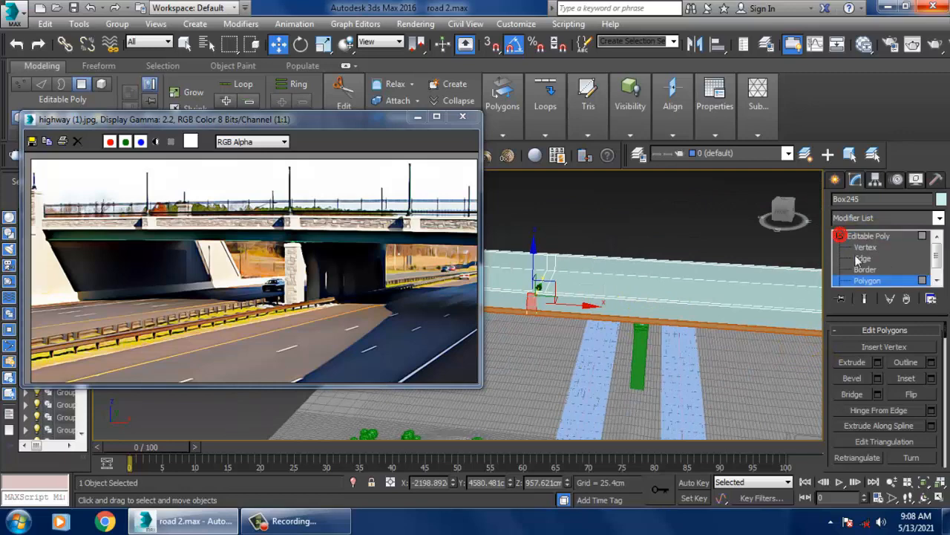
left_click(862, 257)
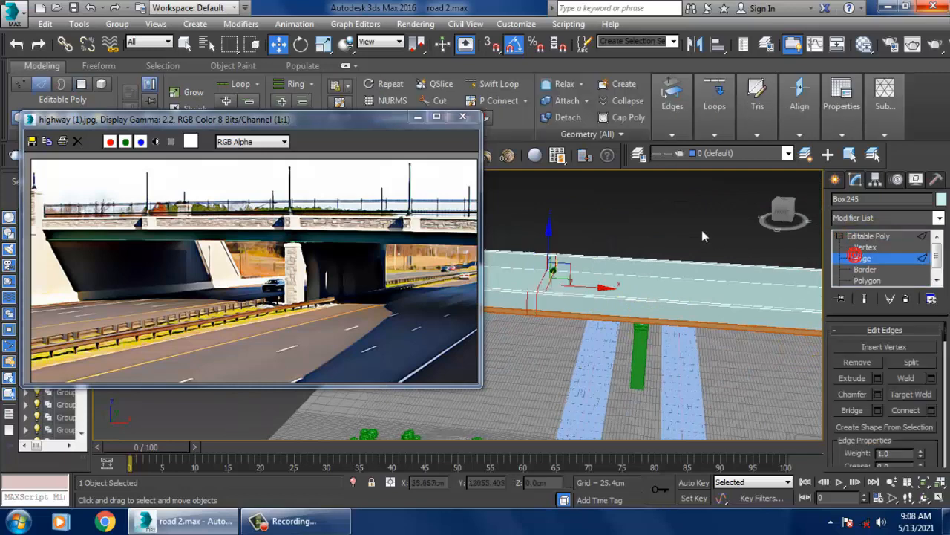
left_click(932, 409)
left_click(465, 374)
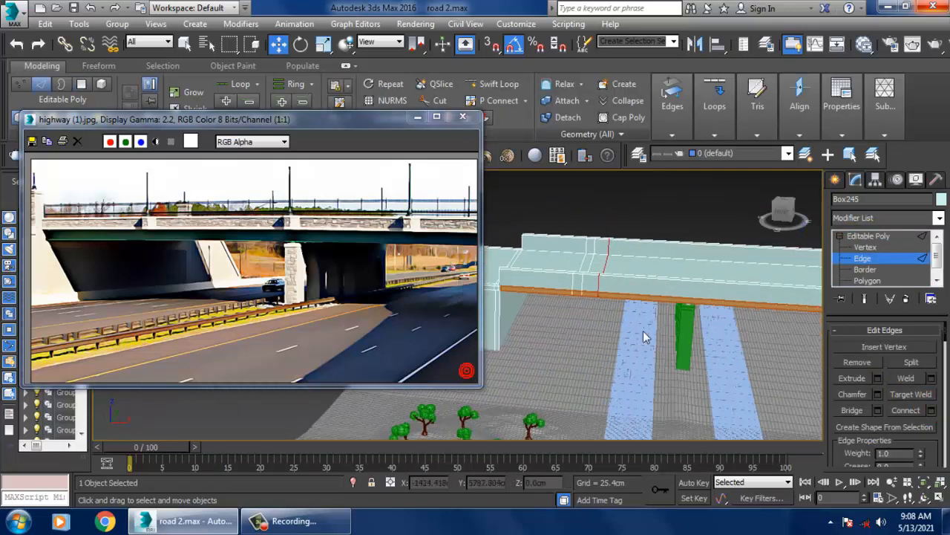
Select the vertices of the new edge loop next to the narrow band and move them along the deck toward the central pillars.
key("1")
middle_click_drag(632, 303, 637, 290, "alt")
left_click_drag(598, 231, 636, 307)
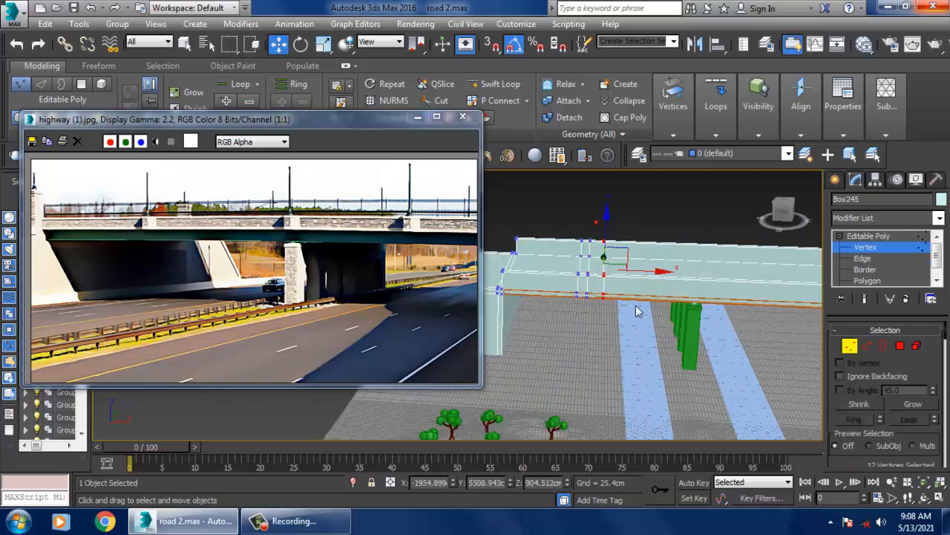
left_click_drag(637, 271, 726, 279)
middle_click_drag(726, 279, 575, 278)
middle_click_drag(742, 272, 682, 282)
Select the new edge loop at the deck's far end and move it close beside the other loop near the central pillars.
left_click_drag(710, 354, 711, 354)
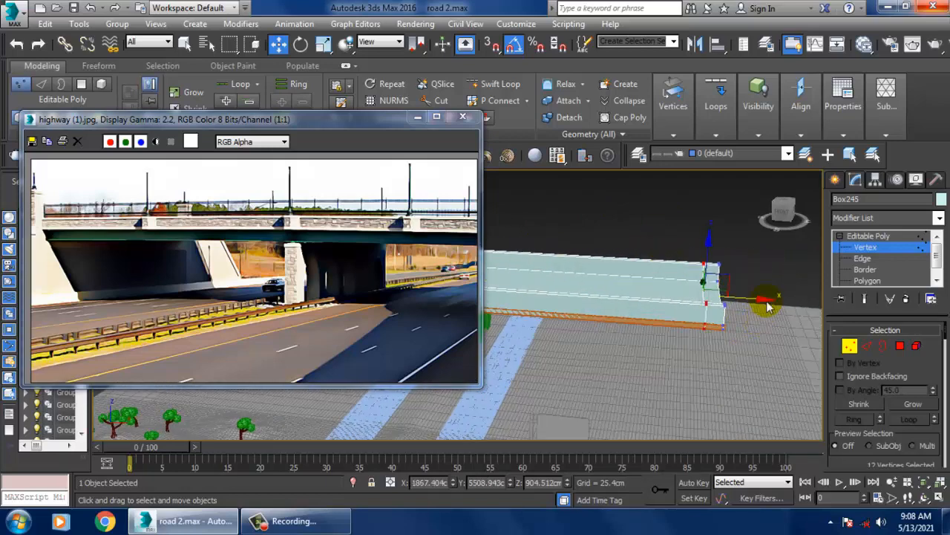
scroll(711, 303, "up", 4)
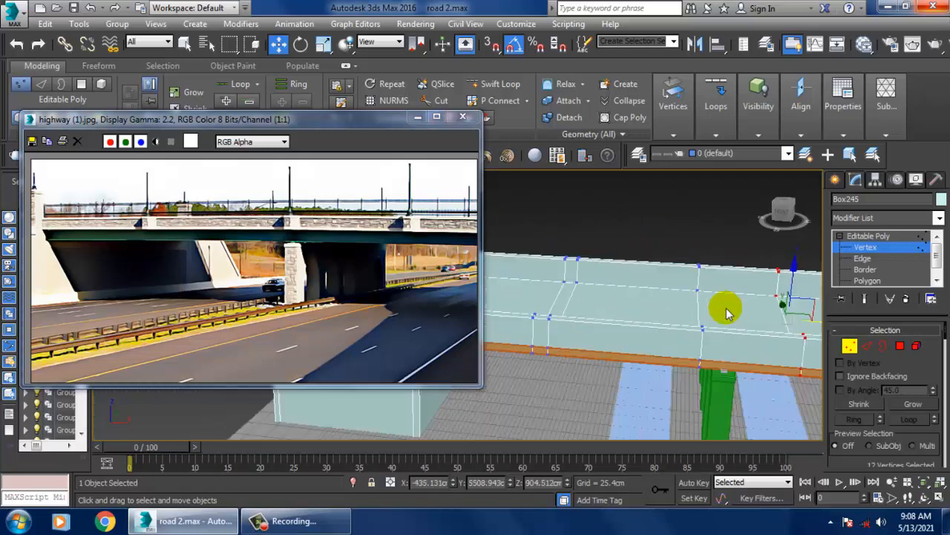
middle_click_drag(721, 307, 711, 287)
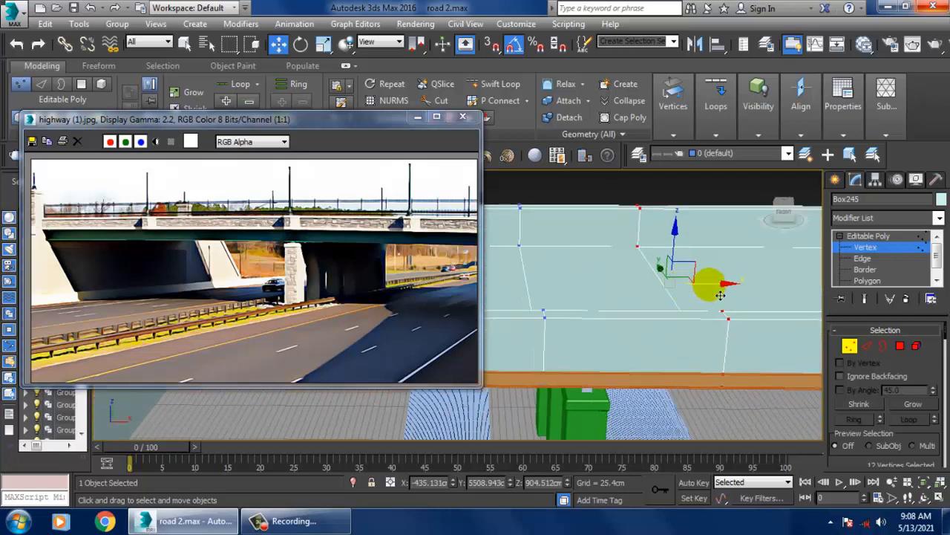
middle_click_drag(604, 303, 641, 299, "alt")
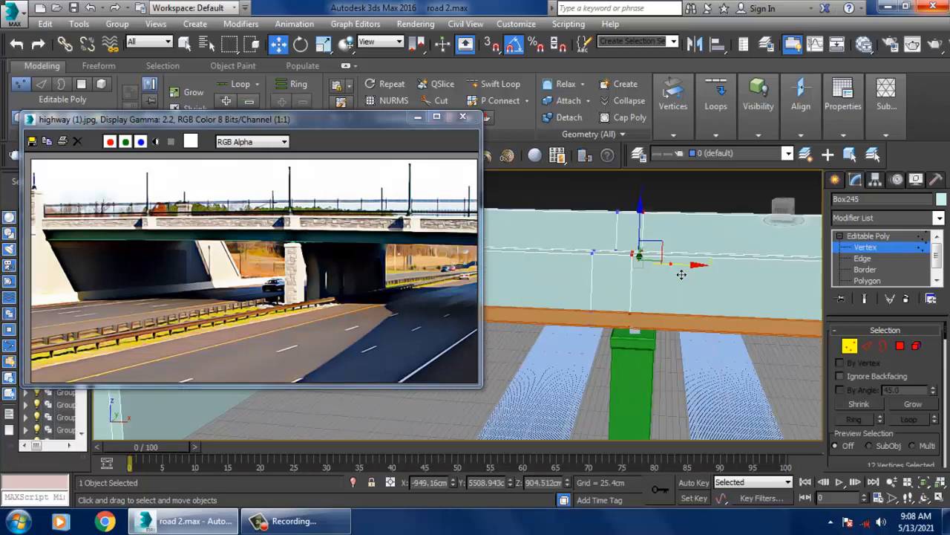
left_click_drag(670, 264, 665, 264)
Select the vertices of both loops and shift the pair about 92 cm along X to sit over the central pillars.
middle_click_drag(665, 264, 632, 253, "alt")
left_click_drag(687, 407, 688, 408)
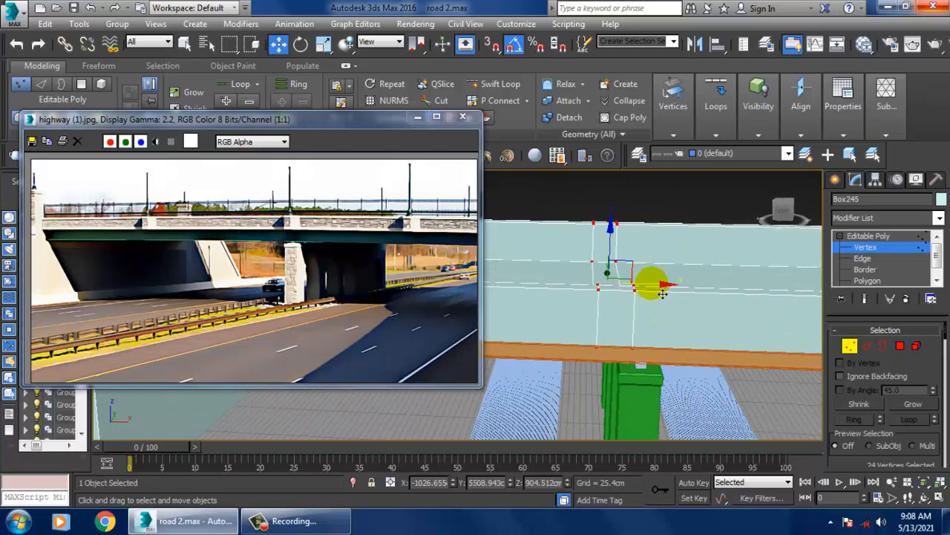
left_click_drag(662, 293, 686, 283)
middle_click_drag(753, 318, 939, 386, "alt")
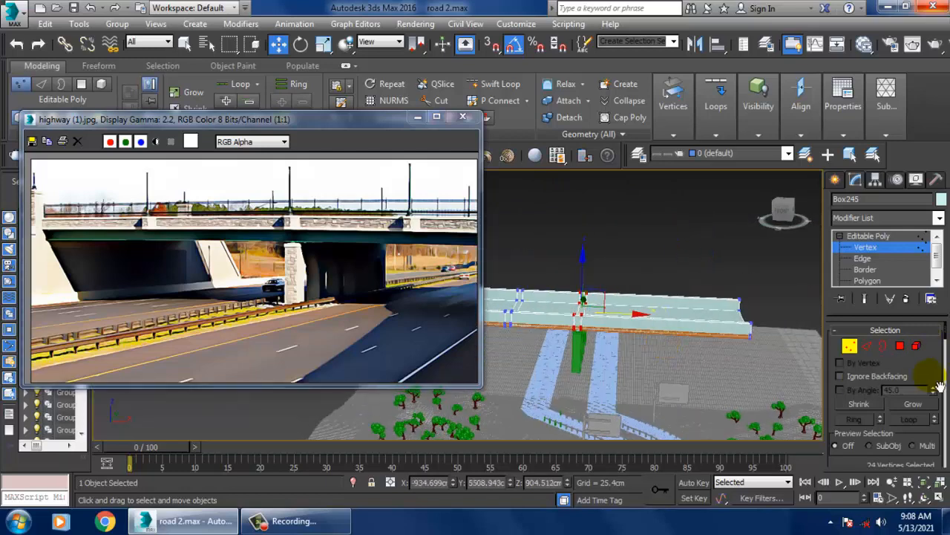
Examine the abutment's side wall from several angles, selecting its narrow top strip and its large side face as polygons.
left_click(868, 346)
middle_click_drag(743, 342, 669, 338, "alt")
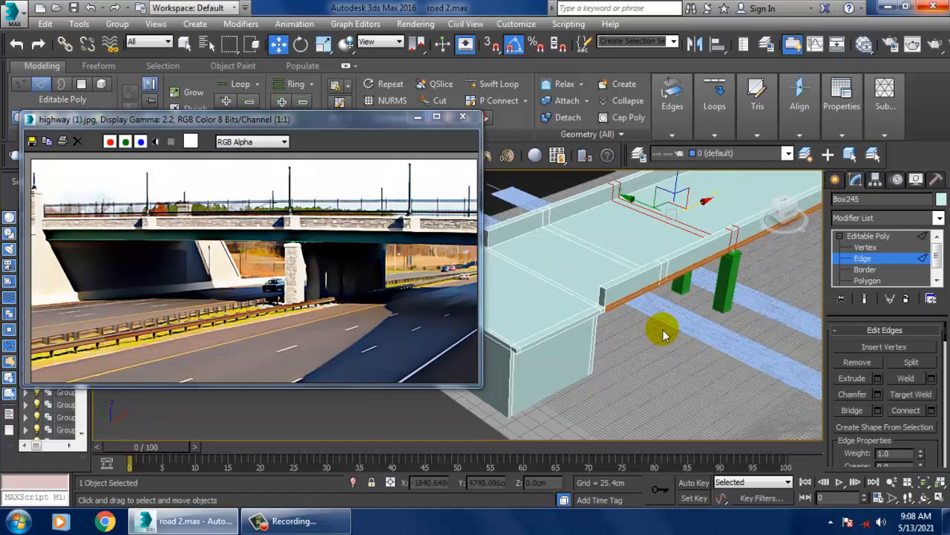
middle_click_drag(615, 322, 698, 330, "alt")
left_click(866, 280)
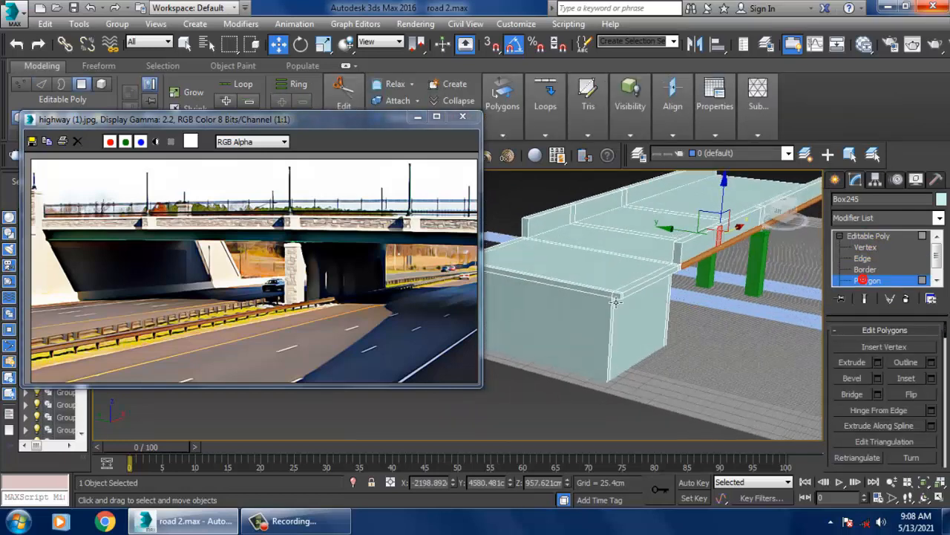
scroll(654, 283, "up", 5)
left_click(629, 270)
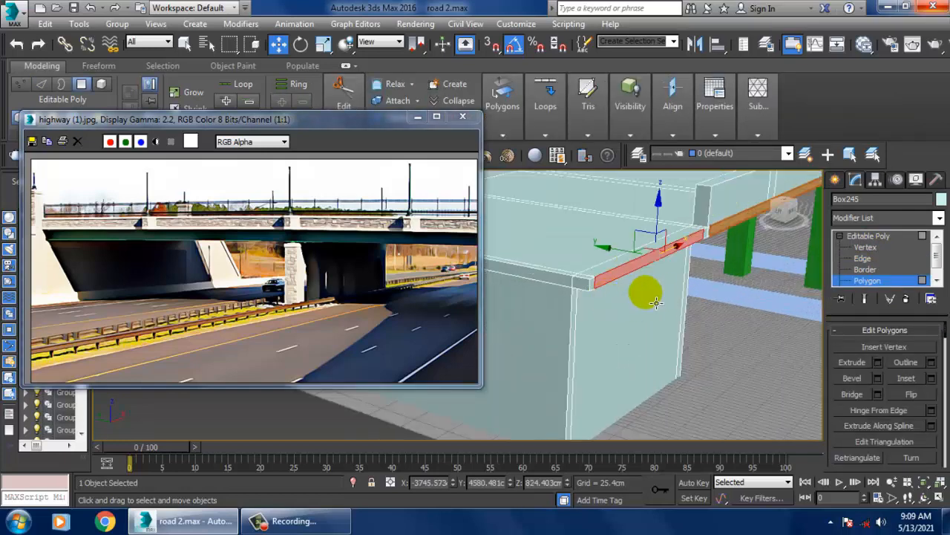
middle_click_drag(647, 290, 669, 251, "alt")
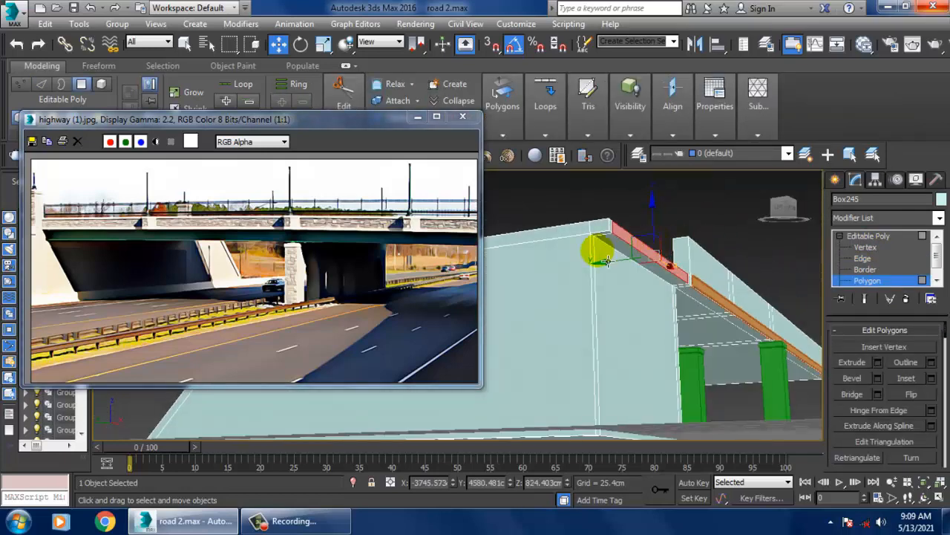
middle_click_drag(598, 248, 719, 301, "alt")
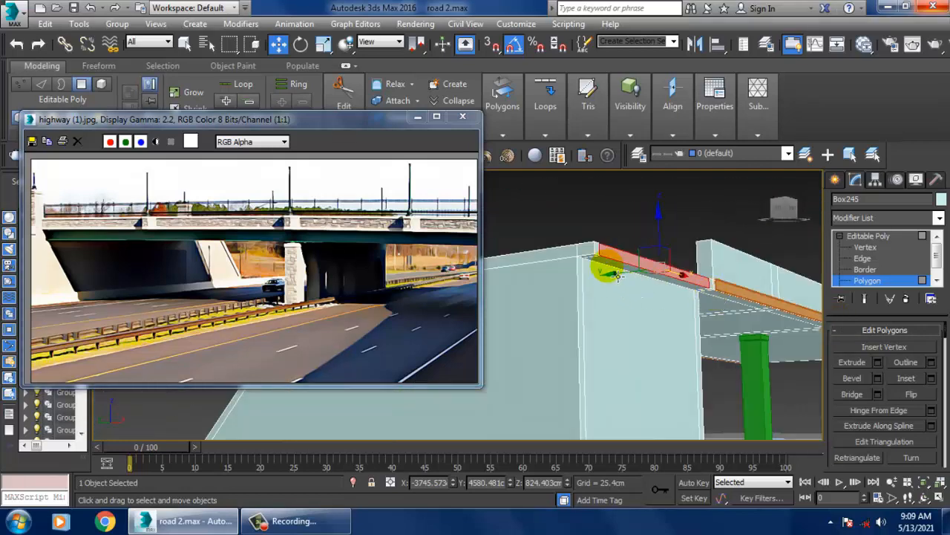
left_click(601, 313)
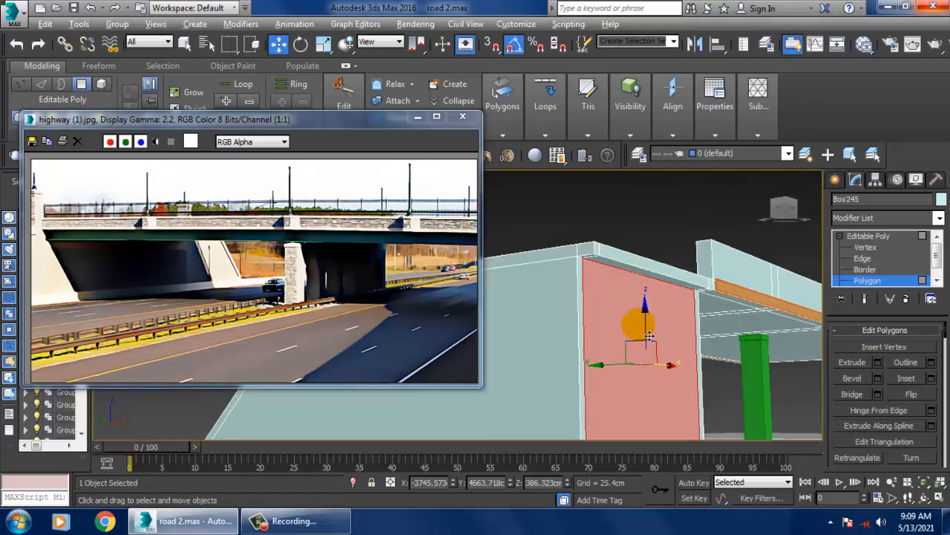
mouse_move(632, 319)
middle_mouse_down("alt")
mouse_move(630, 297)
mouse_move(635, 321)
middle_mouse_up("alt")
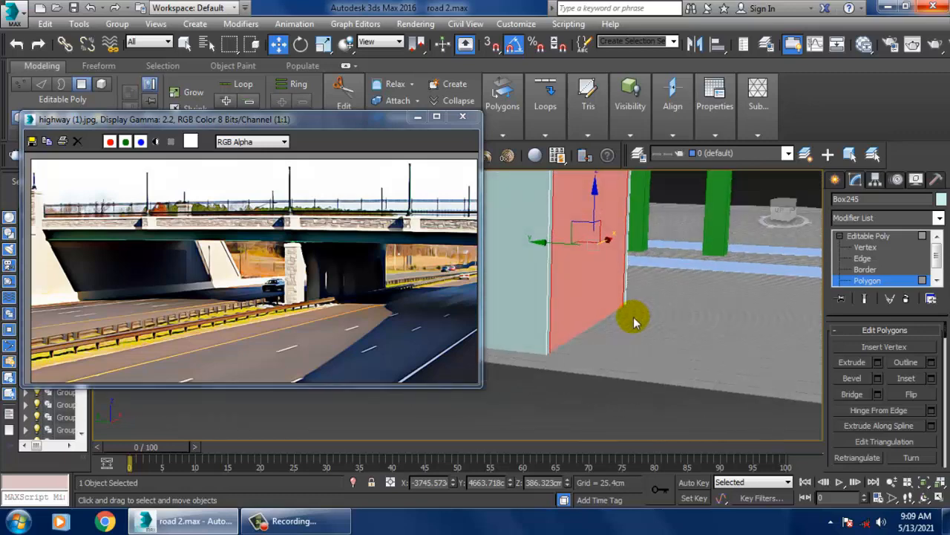
Select the abutment's four bottom vertices on its side face and move them outward about 700 cm along Y to slope the face.
key("1")
key("F3")
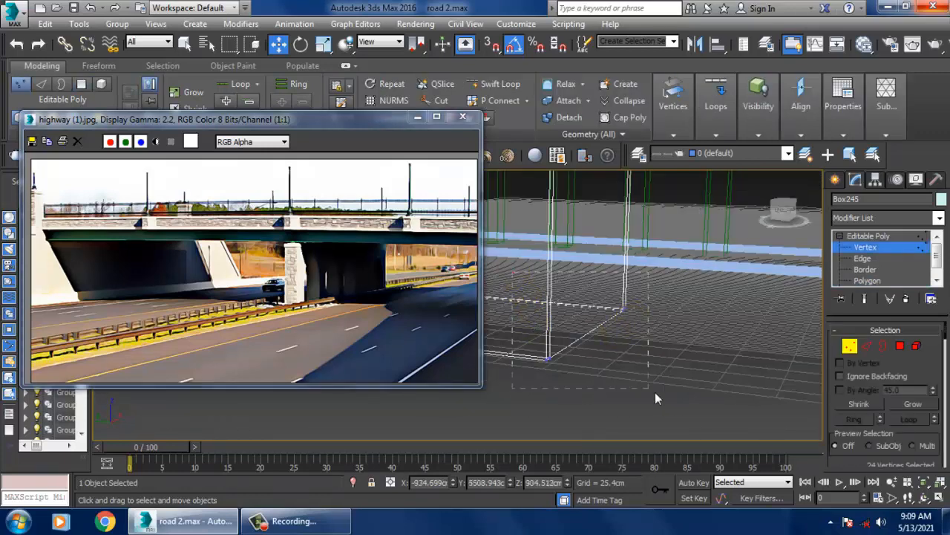
left_click_drag(562, 339, 683, 346)
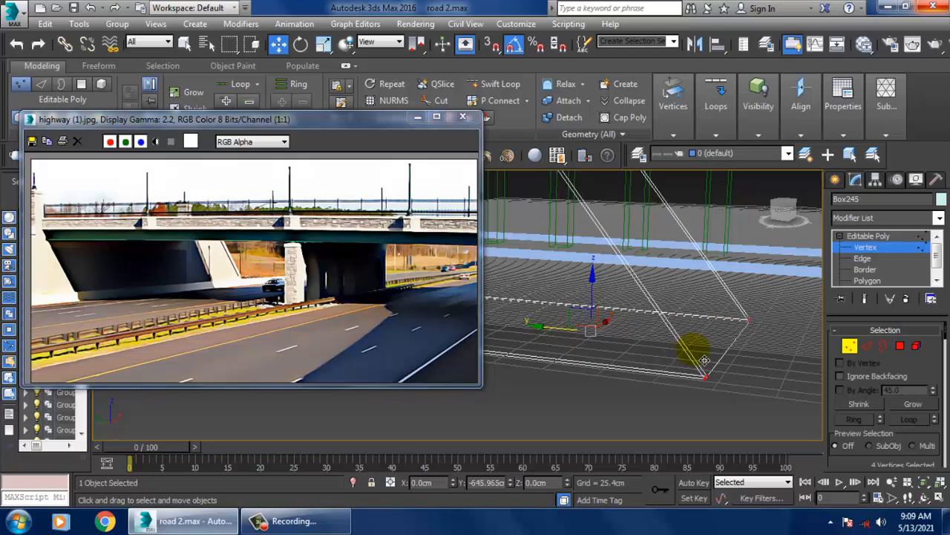
key("F3")
middle_click_drag(720, 398, 790, 319, "alt")
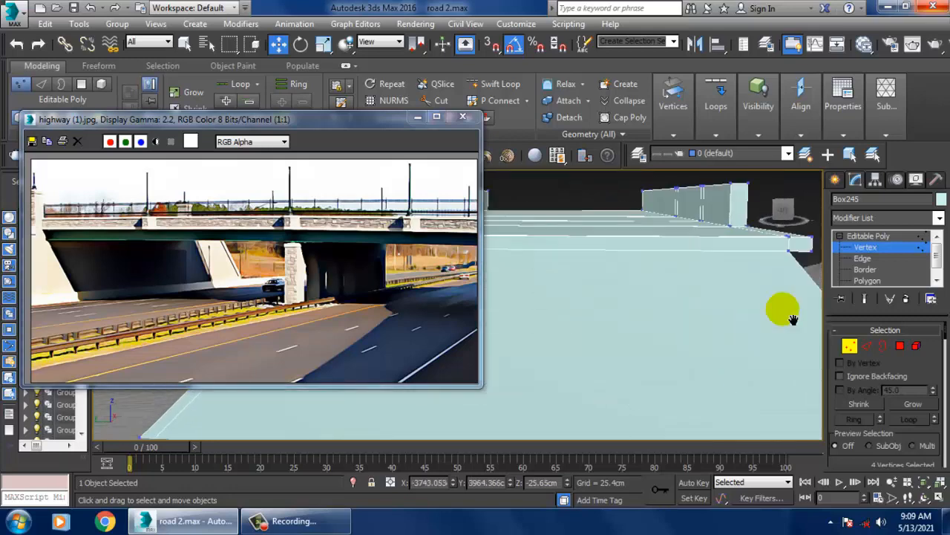
Move the same bottom vertices of the abutment about 154 cm further outward along Y.
scroll(666, 350, "down", 5)
middle_click_drag(727, 355, 683, 348, "alt")
scroll(717, 360, "up", 5)
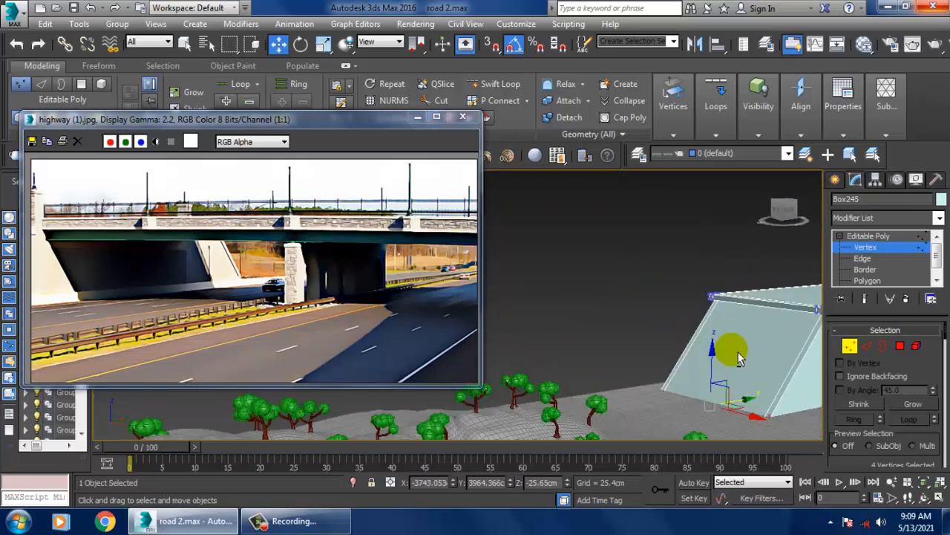
middle_click_drag(740, 358, 675, 400)
left_click_drag(630, 410, 618, 408)
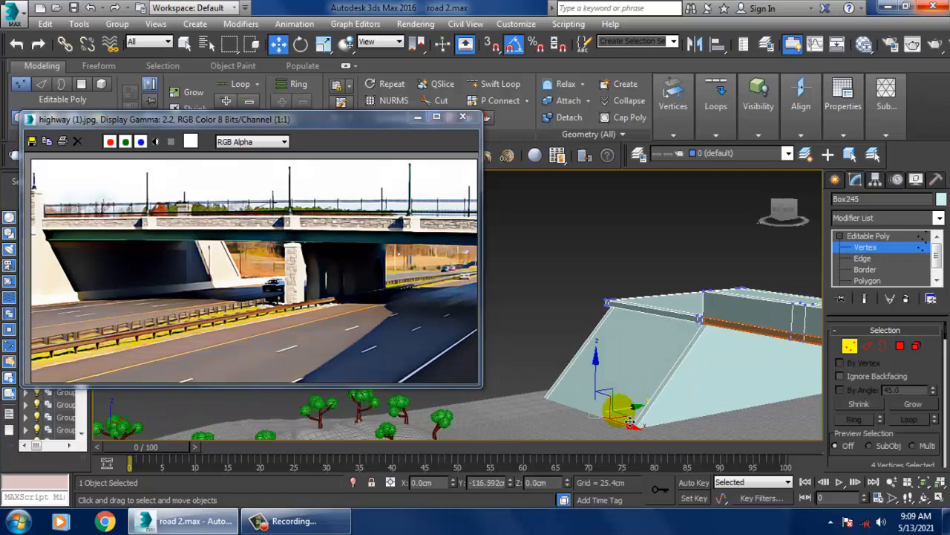
middle_click_drag(635, 384, 696, 346, "alt")
Connect the deck's lengthwise edges beyond the central pillars with 2 segments and a pinch of about -74.
scroll(696, 346, "up", 3)
middle_click_drag(636, 342, 343, 321)
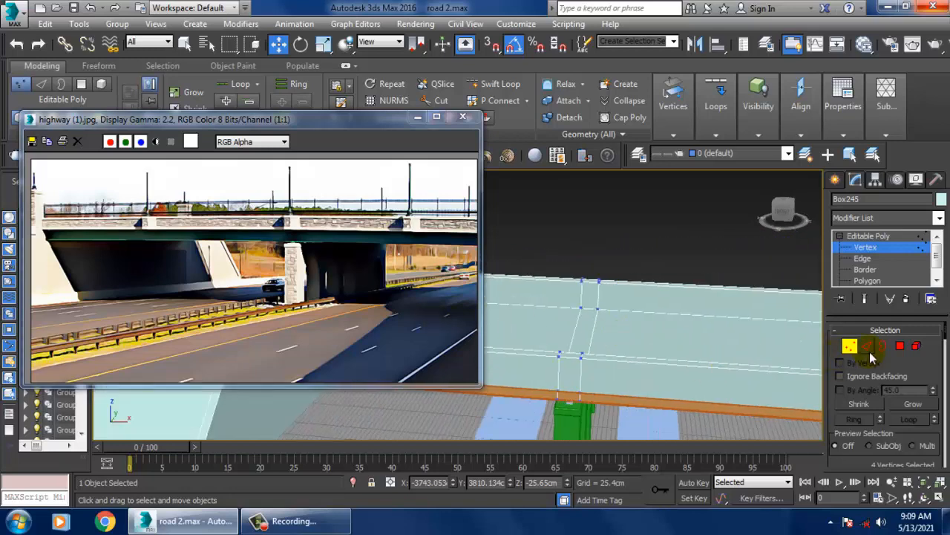
left_click(867, 346)
scroll(606, 331, "down", 4)
left_click(581, 312)
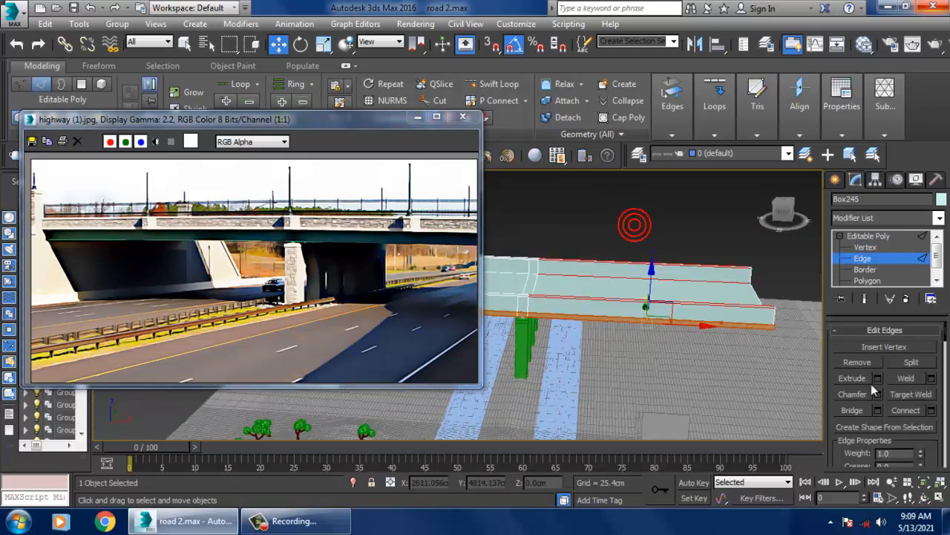
left_click(932, 410)
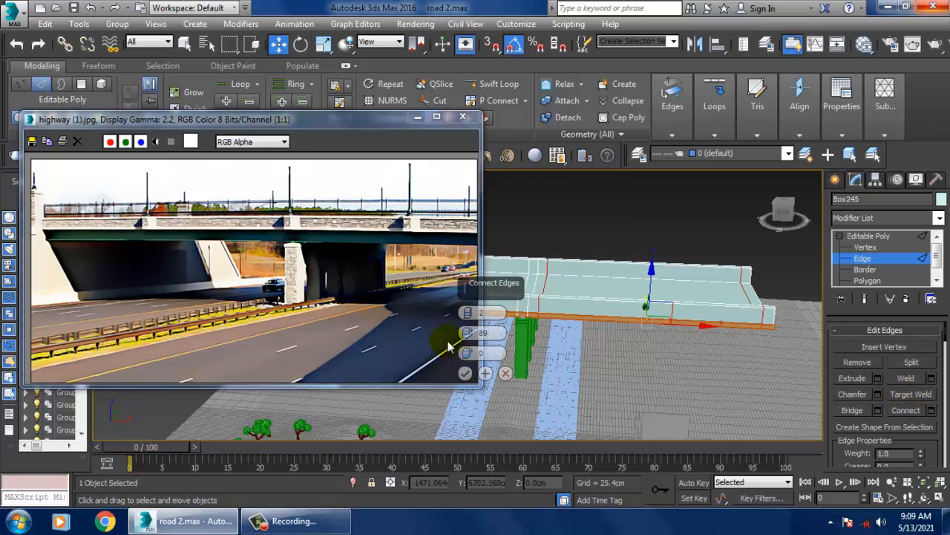
left_click_drag(467, 333, 554, 262)
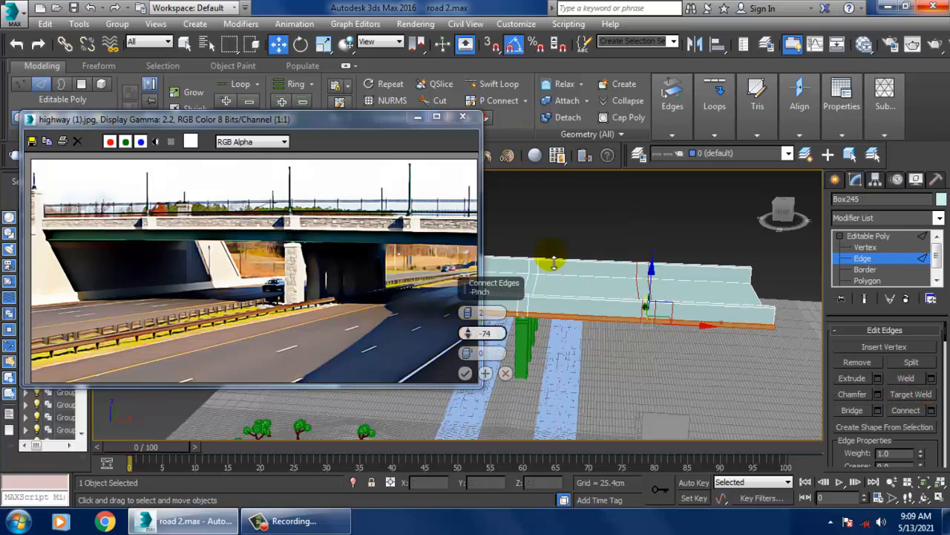
left_click(465, 373)
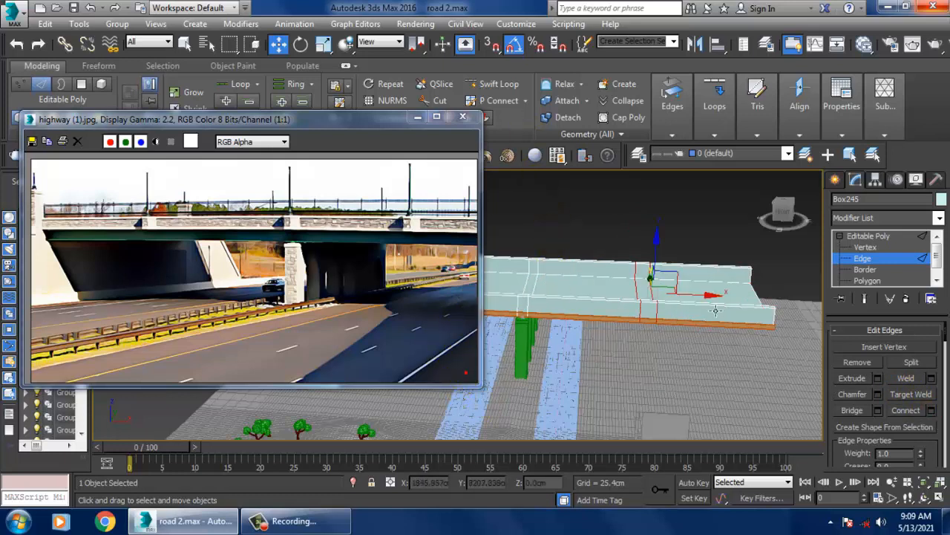
Move the new loop pair toward the deck's end and shift its outer loop's vertices back about 76 cm along X to narrow the band.
left_click(690, 297)
left_click_drag(730, 302, 732, 302)
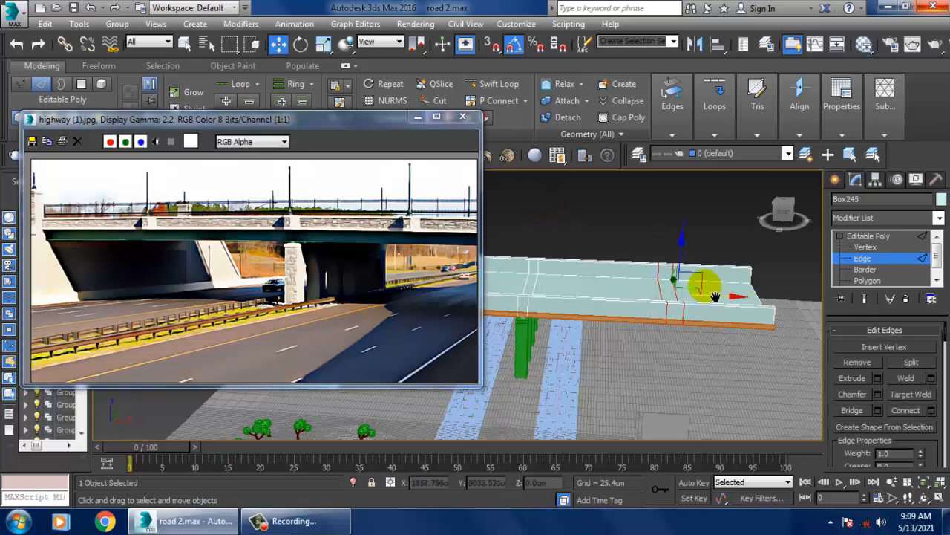
scroll(706, 288, "up", 2)
middle_click_drag(706, 289, 629, 263)
key("1")
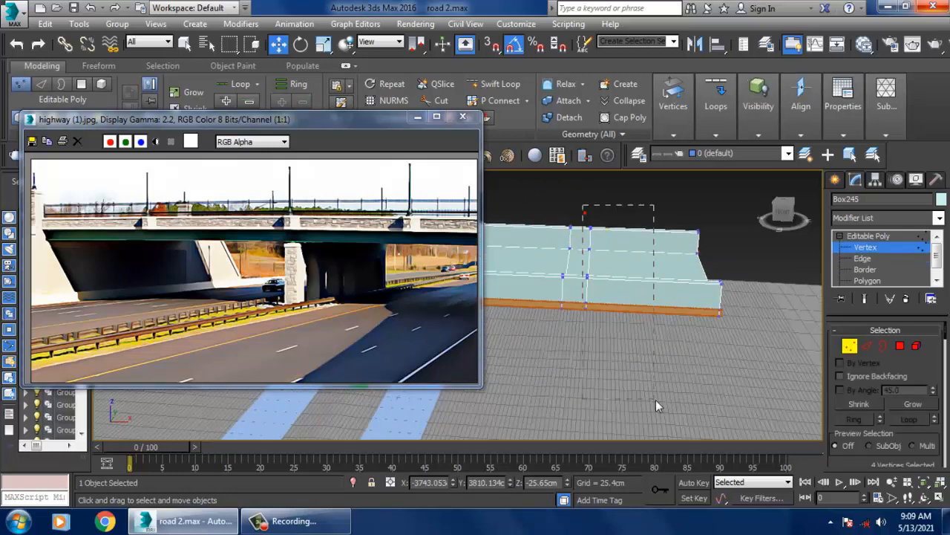
left_click_drag(656, 406, 656, 406)
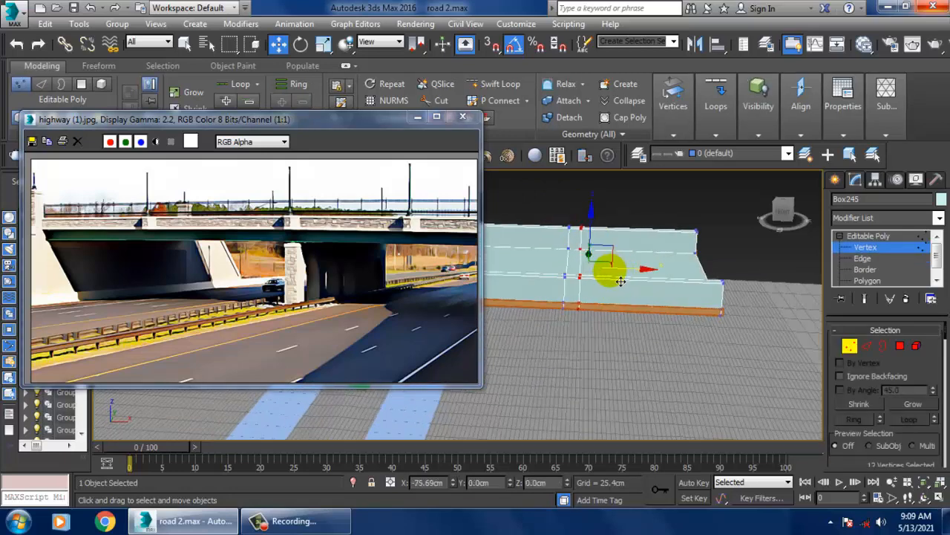
left_click_drag(623, 281, 607, 278)
Select the large outer side-wall polygons between the narrow post bands along the full length of the deck.
scroll(592, 276, "down", 2)
middle_click_drag(592, 276, 689, 293)
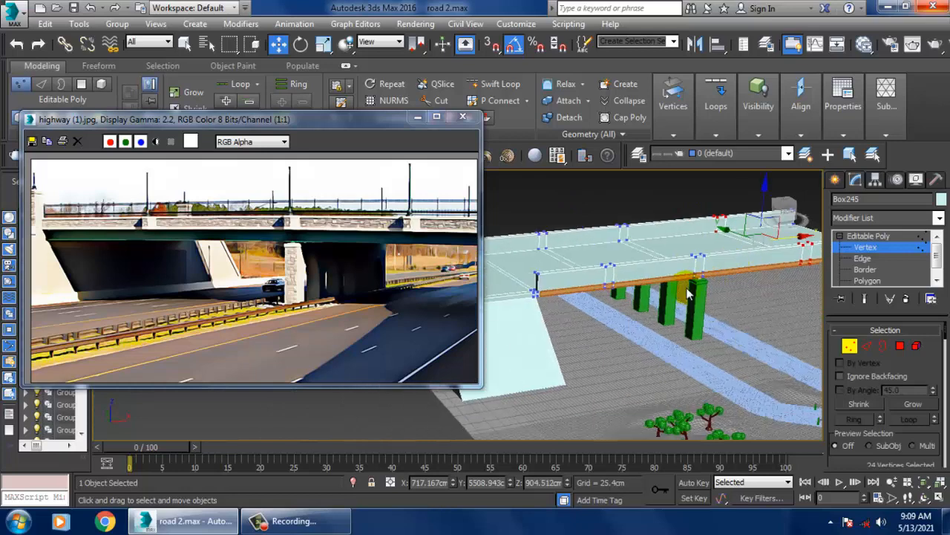
scroll(689, 294, "up", 5)
key("1")
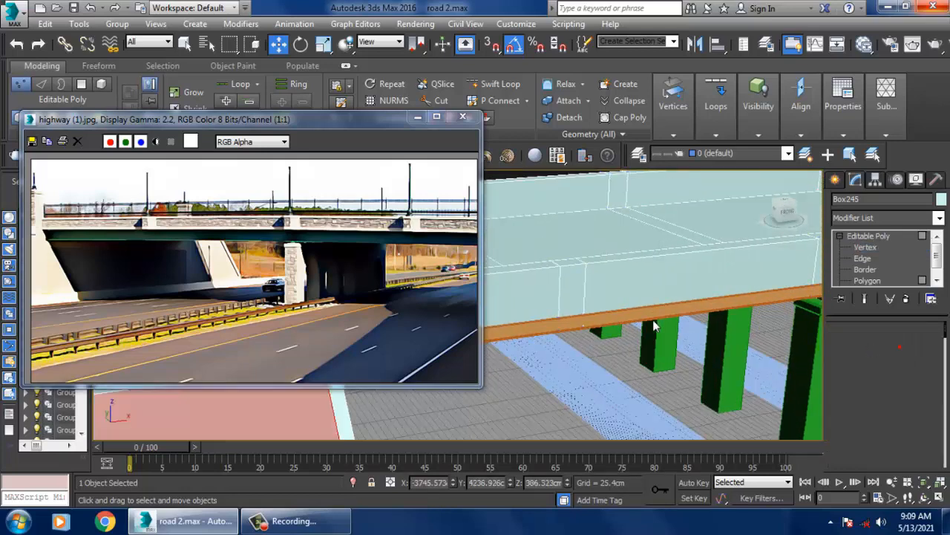
key("4")
middle_click_drag(526, 325, 636, 325)
left_click(613, 308)
left_click(740, 303, "ctrl")
scroll(741, 302, "down", 3)
middle_click_drag(741, 302, 598, 314)
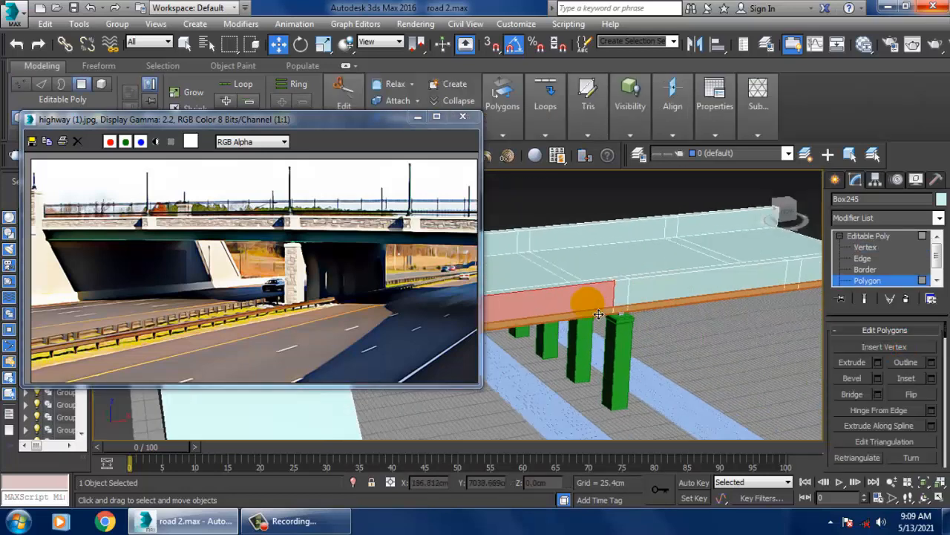
middle_click_drag(692, 287, 928, 276)
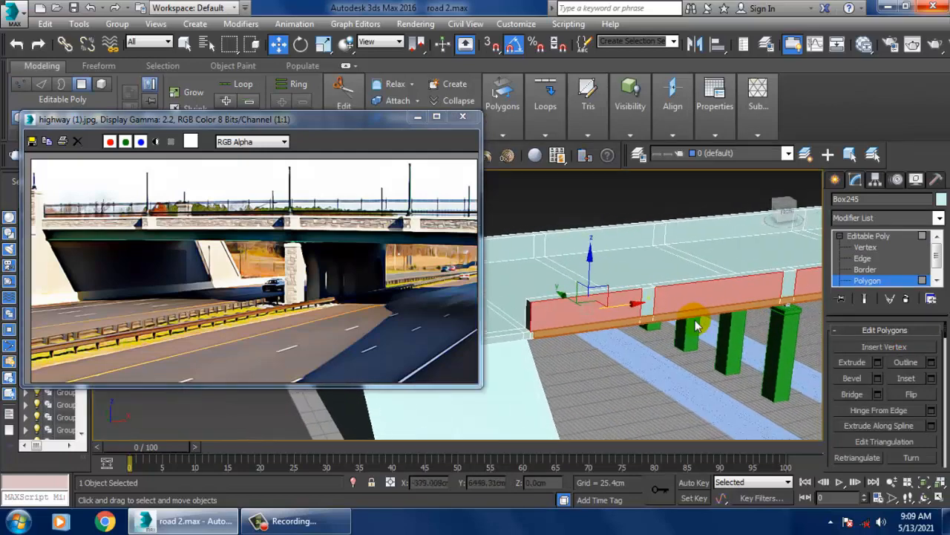
middle_click_drag(697, 324, 651, 282, "alt")
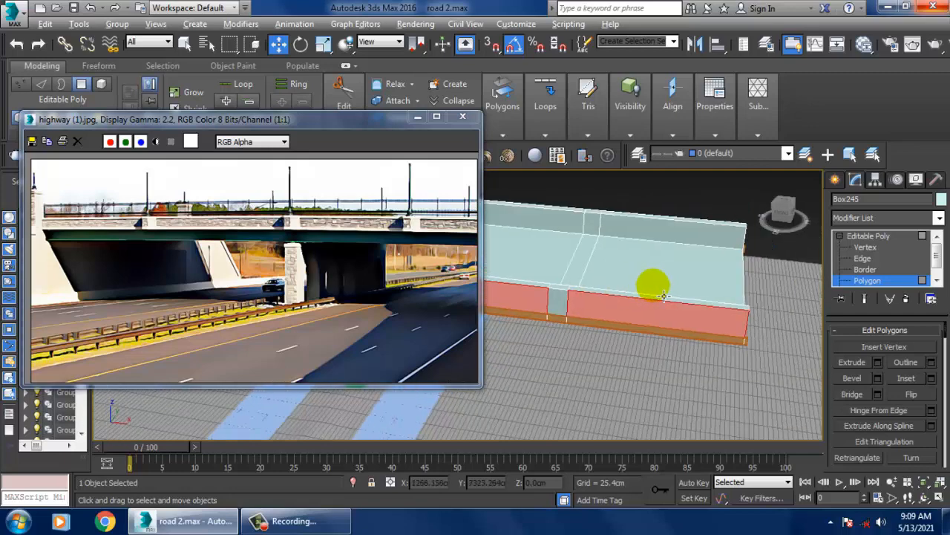
Connect the lengthwise edges of the deck's last bay with a single loop and move it close to the deck's end.
left_click(864, 258)
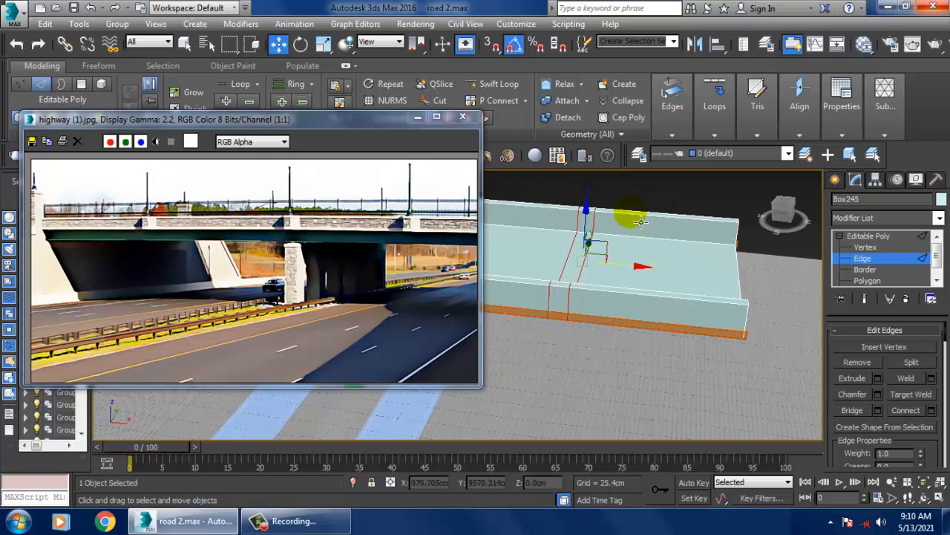
left_click_drag(656, 364, 655, 363)
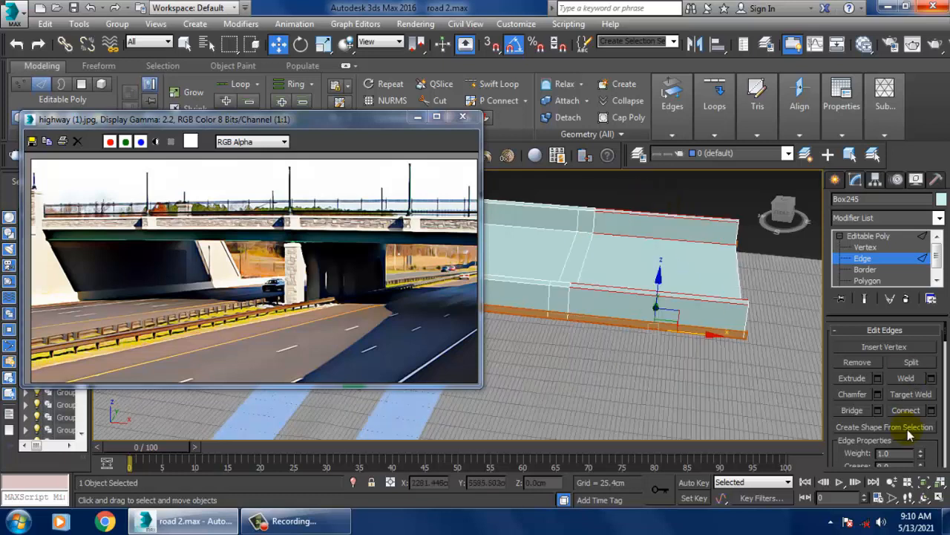
left_click(933, 413)
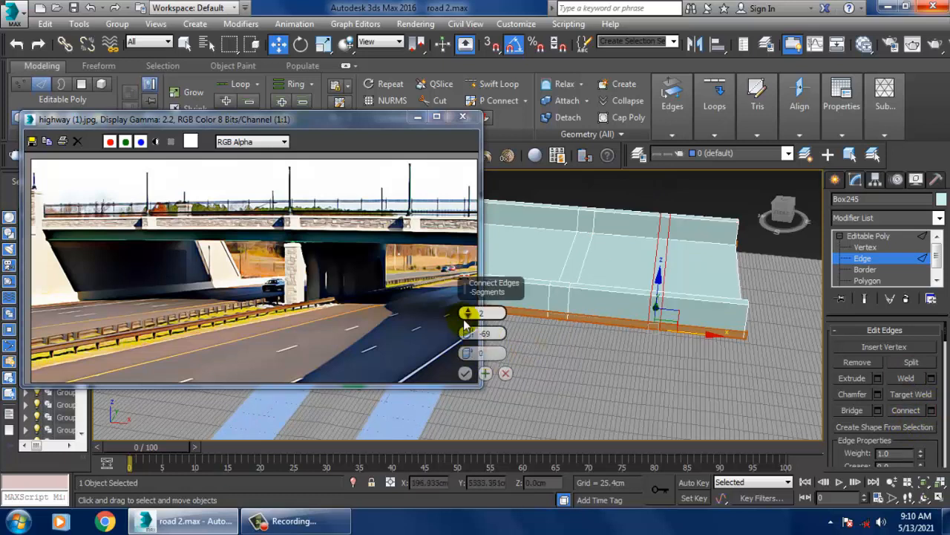
left_click(465, 373)
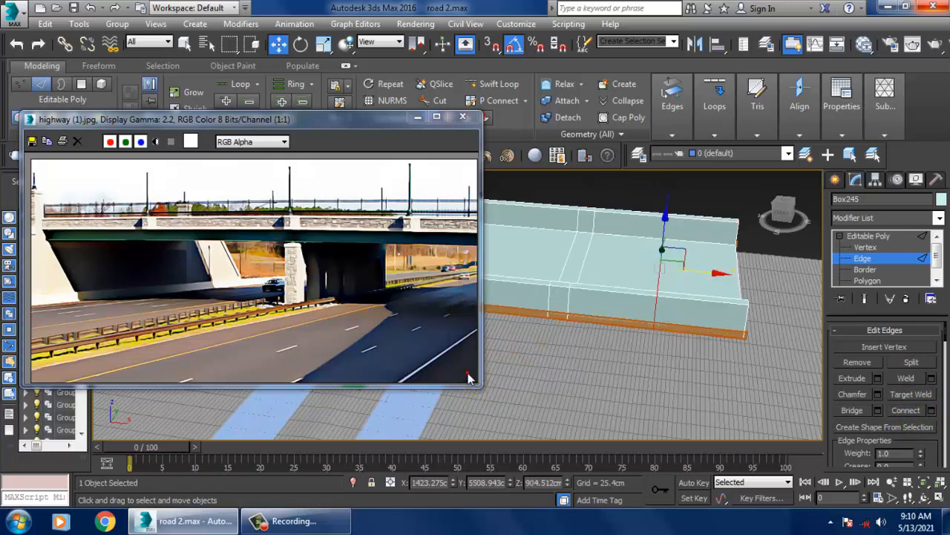
left_click_drag(713, 281, 780, 288)
Return to the side-wall polygon selection and remove the narrow end-post polygon from it.
scroll(772, 286, "down", 4)
middle_click_drag(760, 283, 680, 312, "alt")
left_click(864, 272)
left_click(869, 280)
scroll(680, 313, "up", 2)
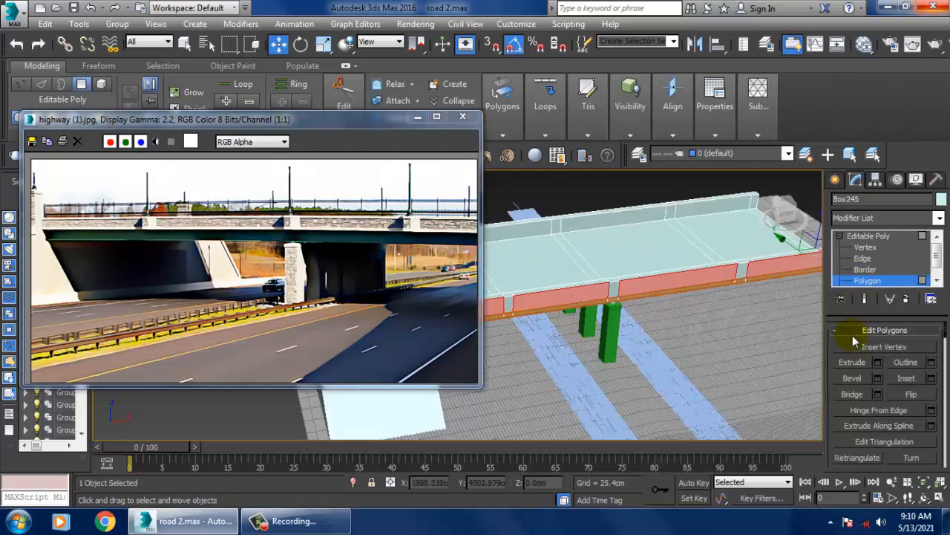
middle_click_drag(579, 282, 492, 288)
left_click(743, 262, "alt")
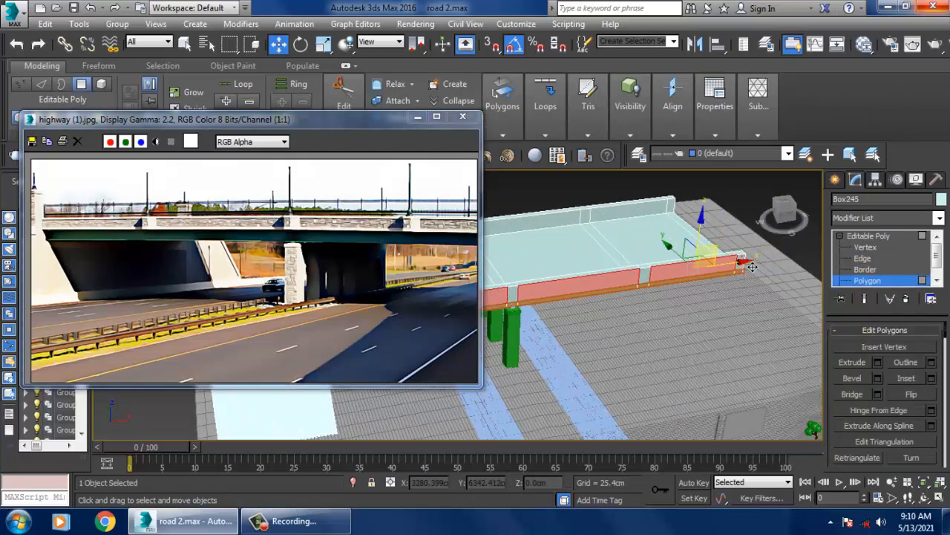
Inset the selected side-wall panels by about 29.5 cm.
left_click(932, 378)
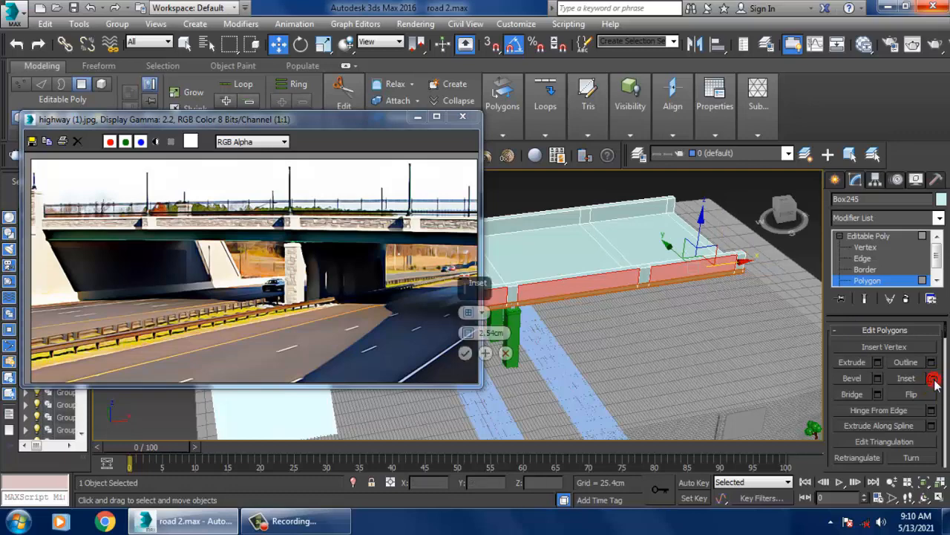
middle_click_drag(647, 319, 820, 282)
scroll(577, 276, "up", 4)
middle_click_drag(577, 275, 629, 295)
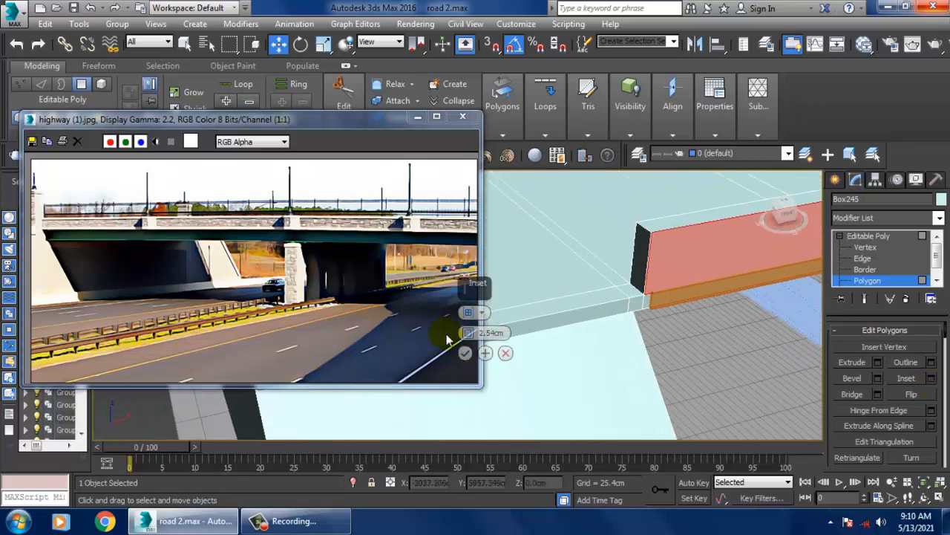
left_click_drag(467, 333, 464, 301)
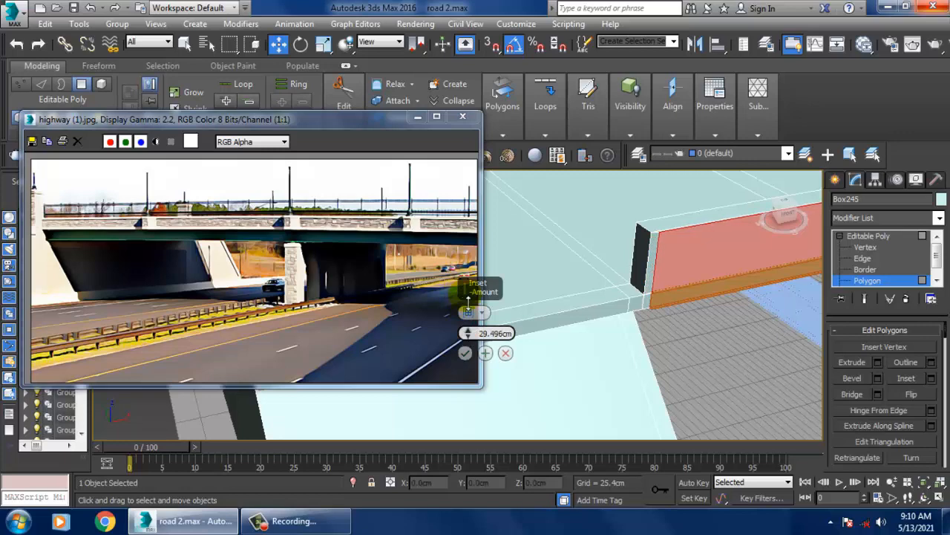
left_click(465, 353)
Scale the inset wall panels down along Z to leave a border above and below them.
middle_click_drag(659, 294, 485, 291)
key("r")
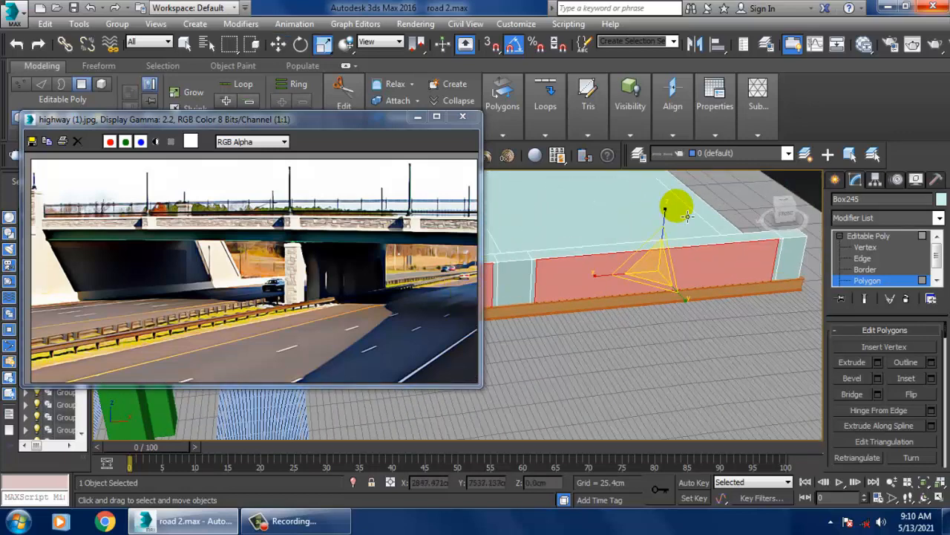
mouse_move(664, 212)
left_mouse_down()
mouse_move(687, 228)
mouse_move(677, 219)
left_mouse_up()
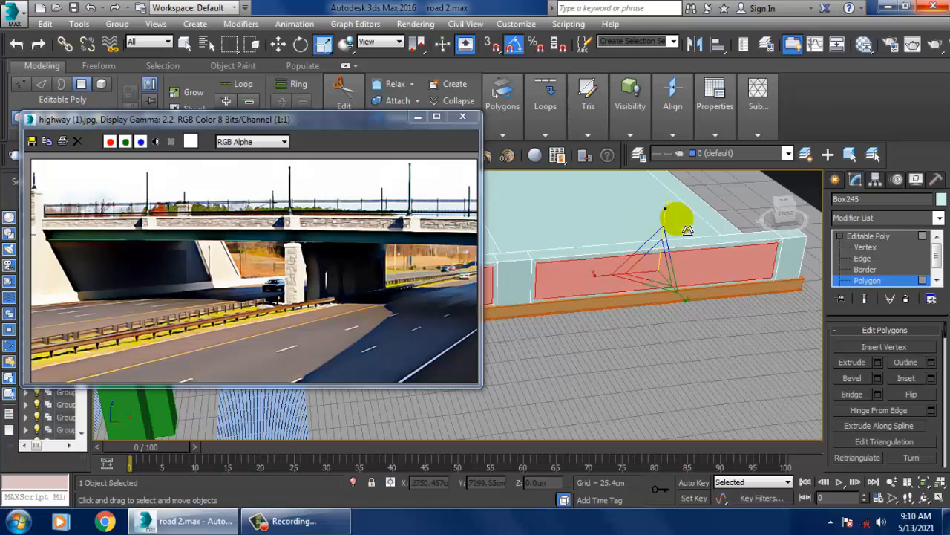
middle_click_drag(676, 223, 724, 245, "alt")
Extrude the wall panels inward by about -16.4 cm and clear the polygon selection.
left_click(878, 362)
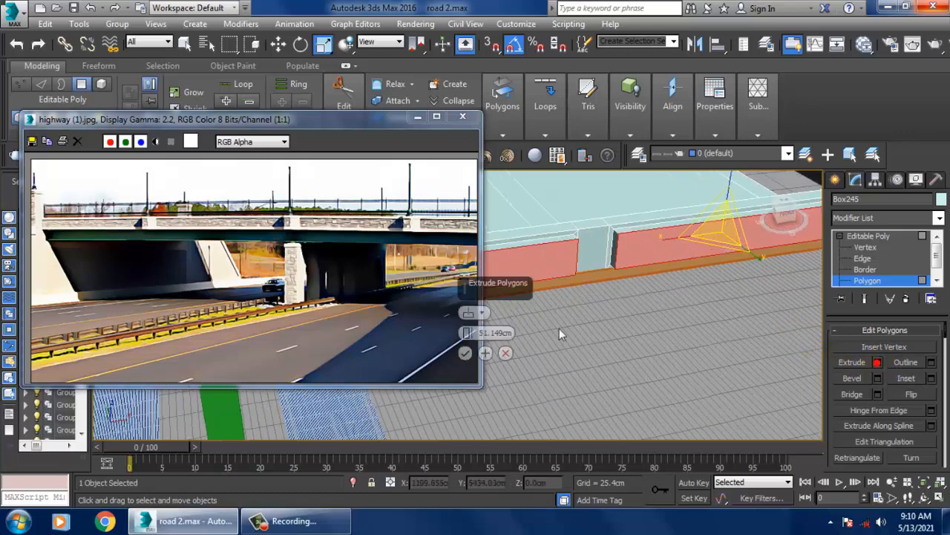
left_click_drag(465, 334, 518, 456)
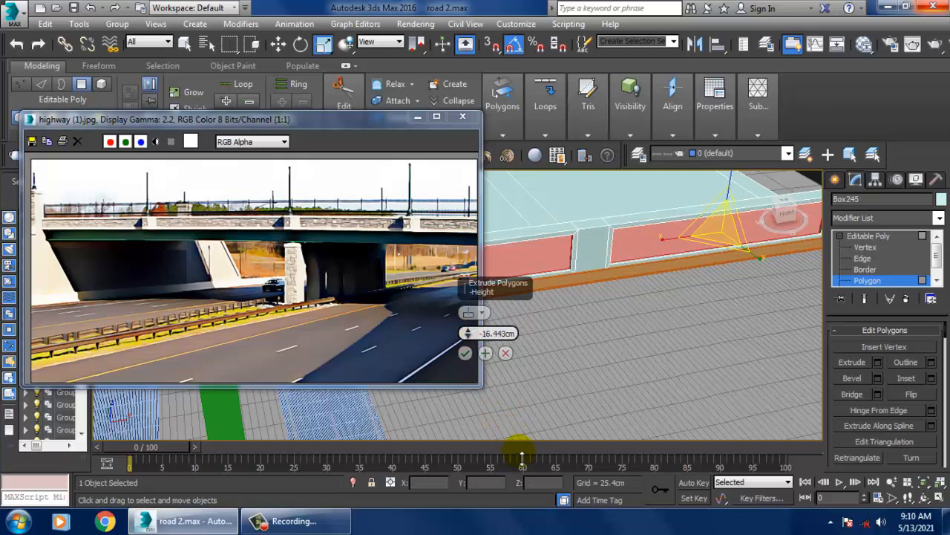
left_click(466, 353)
scroll(661, 263, "down", 4)
middle_click_drag(660, 263, 675, 254, "alt")
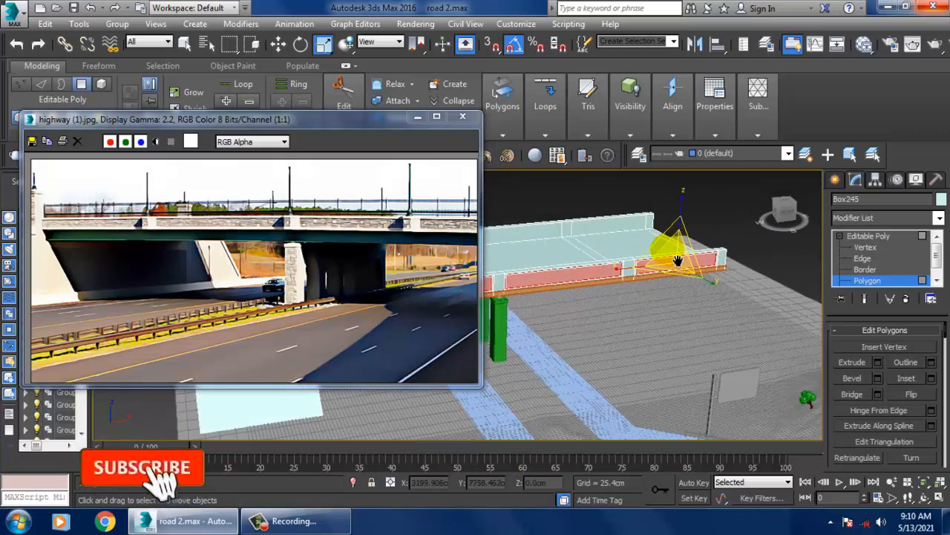
left_click(709, 209)
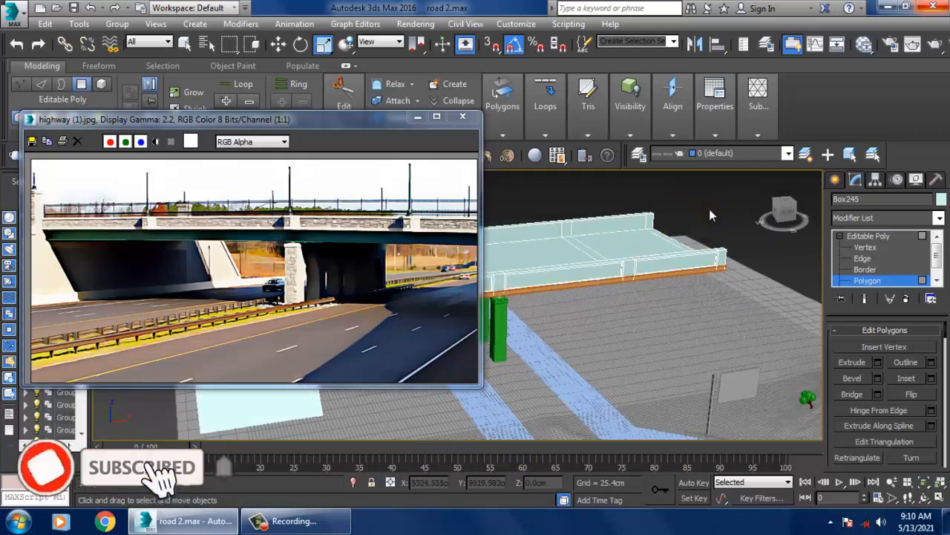
Minimize the reference image window and leave polygon editing of the bridge body.
left_click(420, 116)
middle_click_drag(594, 241, 567, 230, "alt")
scroll(566, 245, "down", 4)
scroll(565, 242, "up", 2)
left_click(882, 236)
scroll(754, 263, "up", 4)
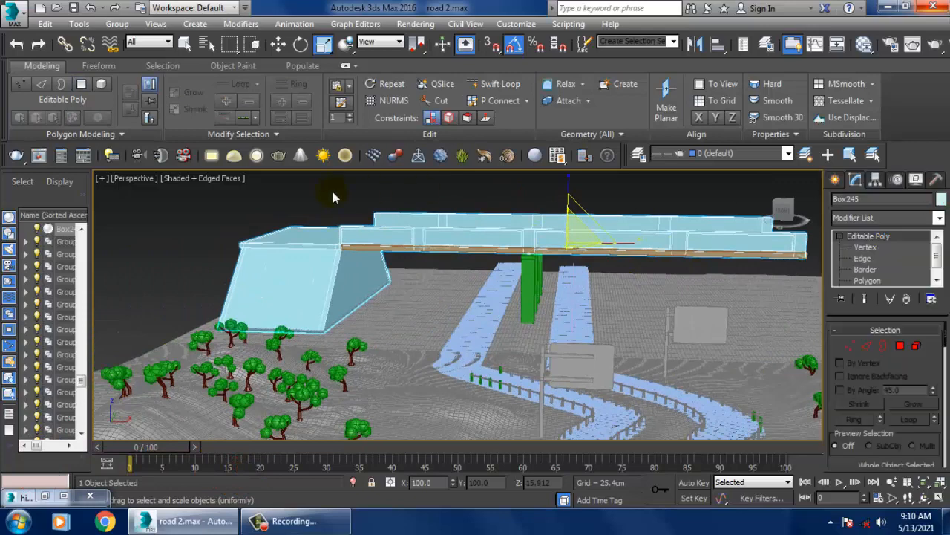
Select the bridge body together with the beams and pillars, assign them a light grey object color and deselect them.
left_click_drag(557, 253, 562, 255)
left_click(941, 200)
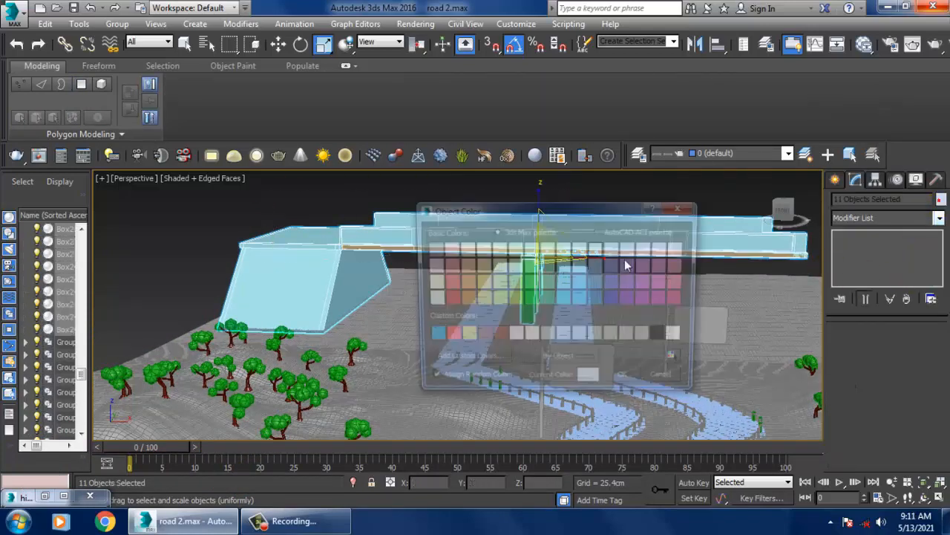
left_click(618, 382)
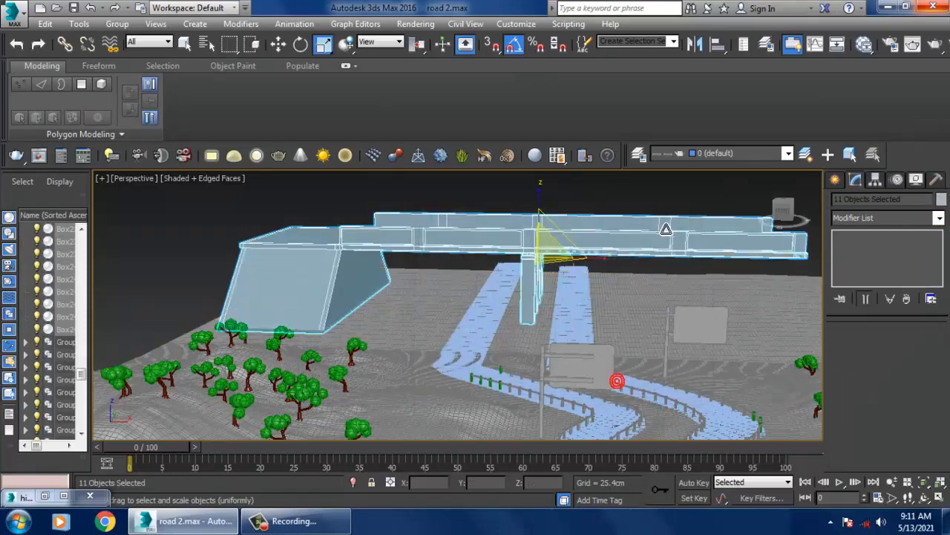
left_click(658, 209)
scroll(532, 259, "up", 3)
scroll(572, 262, "down", 2)
middle_click_drag(623, 295, 575, 277, "alt")
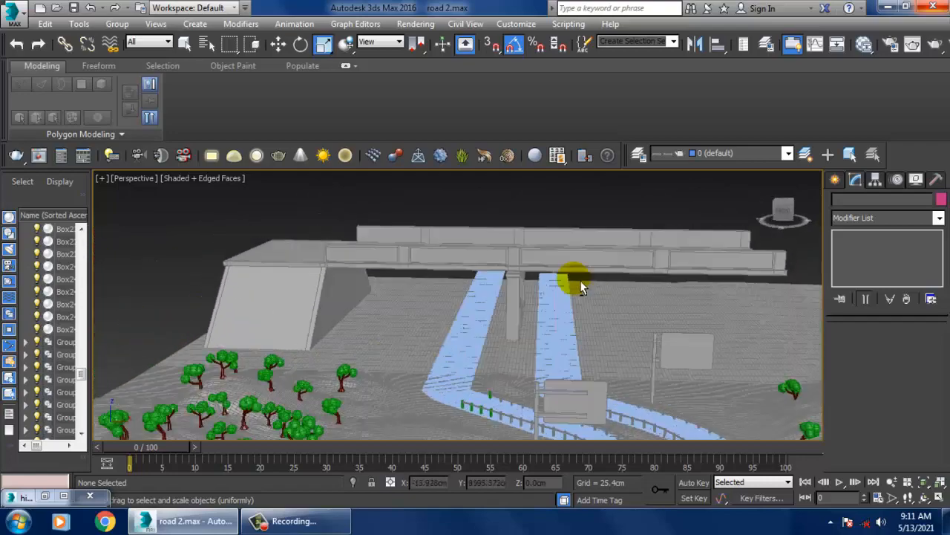
Collapse the modeling ribbon and examine the bridge from several angles without and with edged faces, selecting the bridge body.
double_click(39, 69)
mouse_move(537, 306)
middle_mouse_down("alt")
mouse_move(526, 295)
mouse_move(542, 275)
middle_mouse_up("alt")
scroll(533, 299, "up", 3)
key("F4")
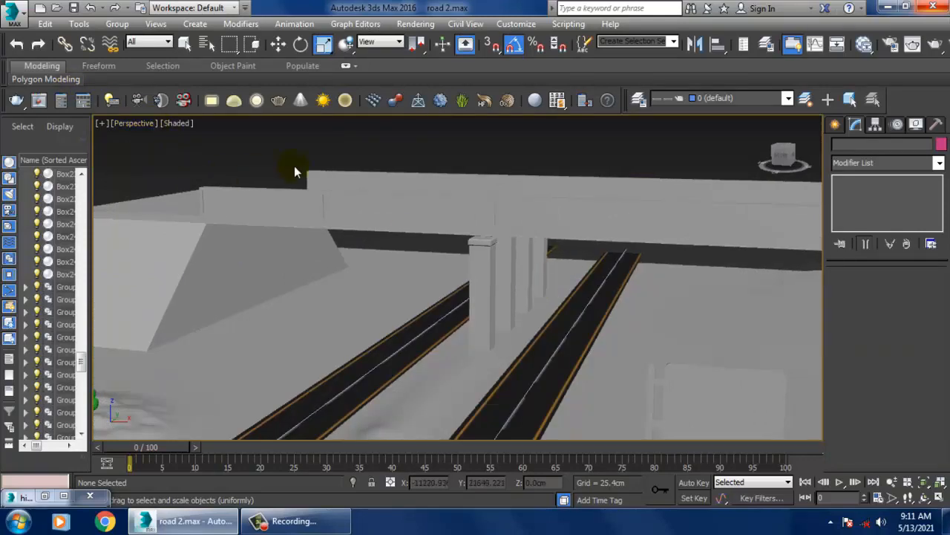
left_click(409, 206)
left_click(432, 229)
key("F4")
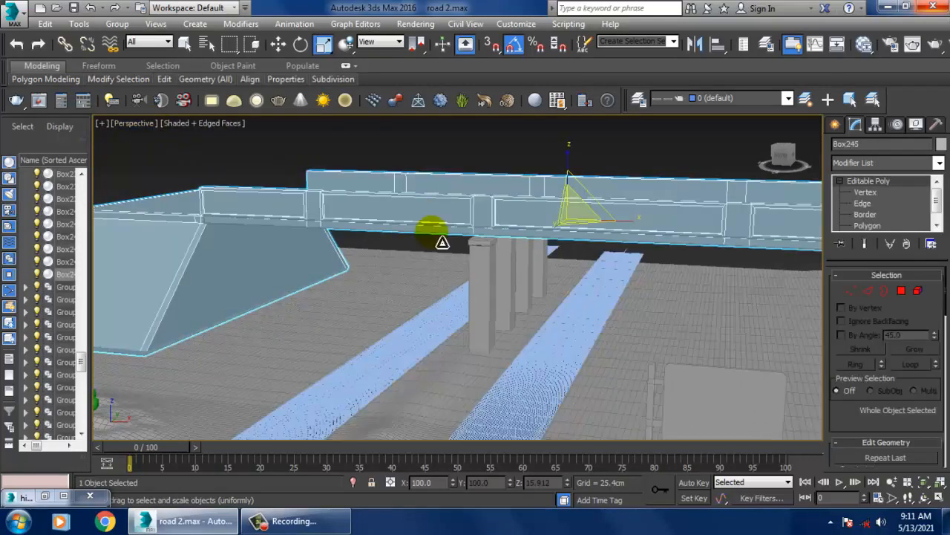
middle_click_drag(442, 242, 495, 231, "alt")
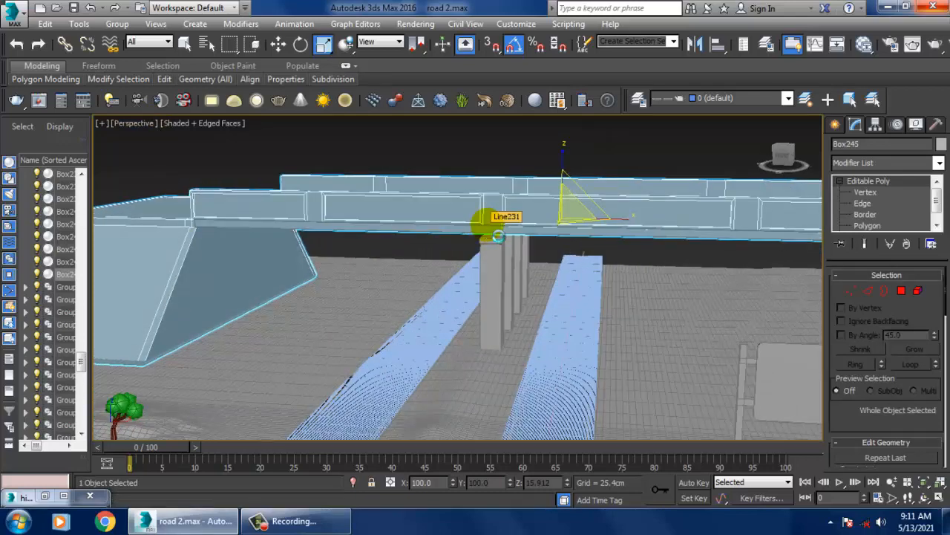